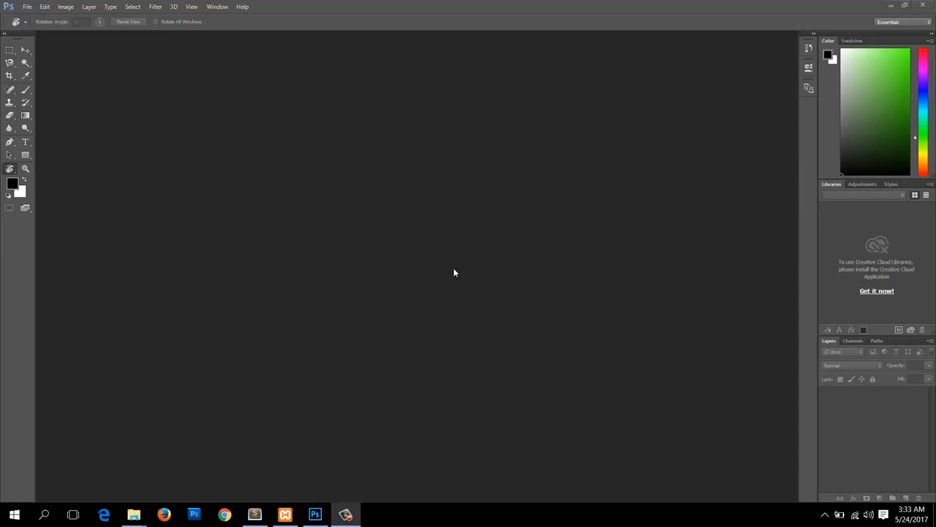
View the program's About screen with its version information and close it
left_click(253, 194)
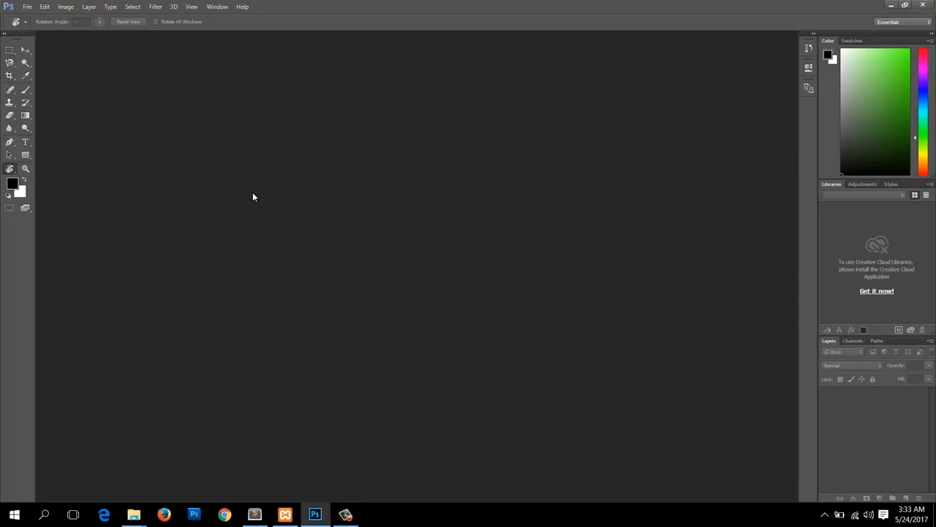
left_click(241, 7)
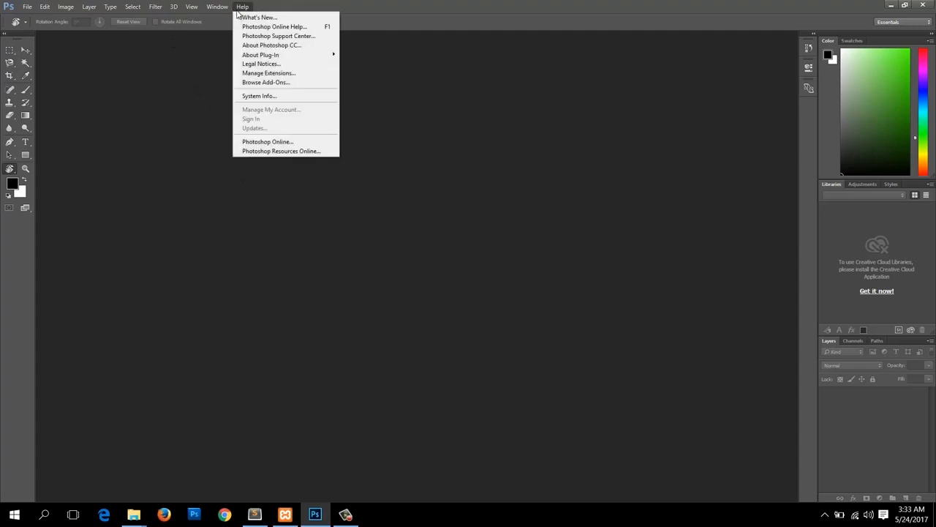
left_click(258, 45)
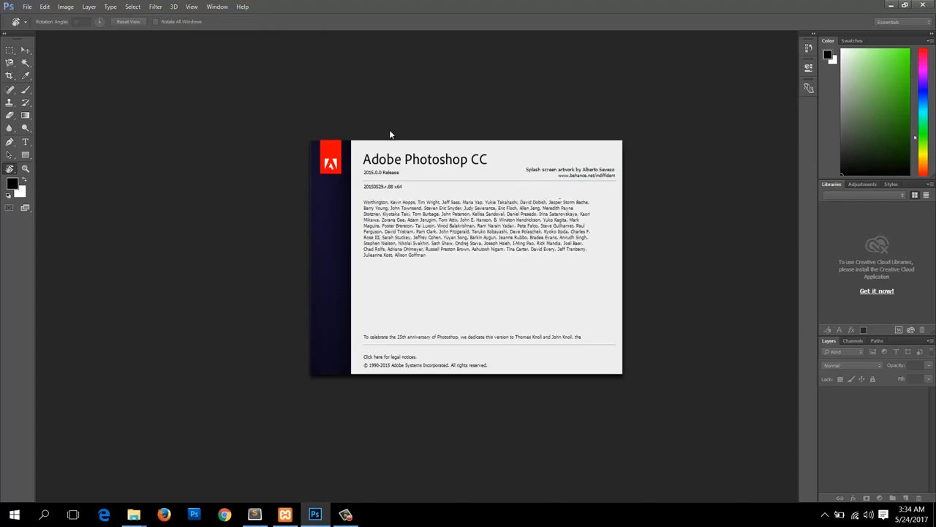
left_click(371, 301)
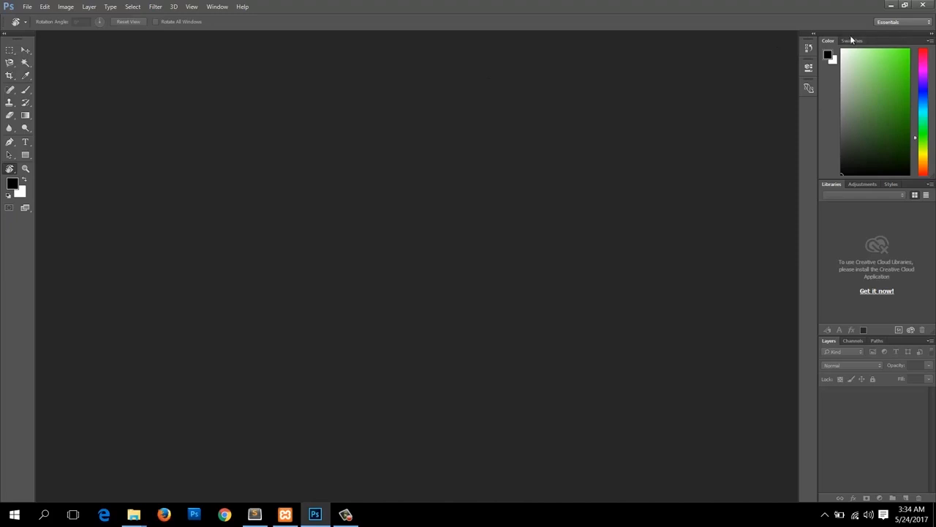
Cycle the workspace through the 3D, Motion, Painting and Photography presets, ending on Typography
left_click(896, 22)
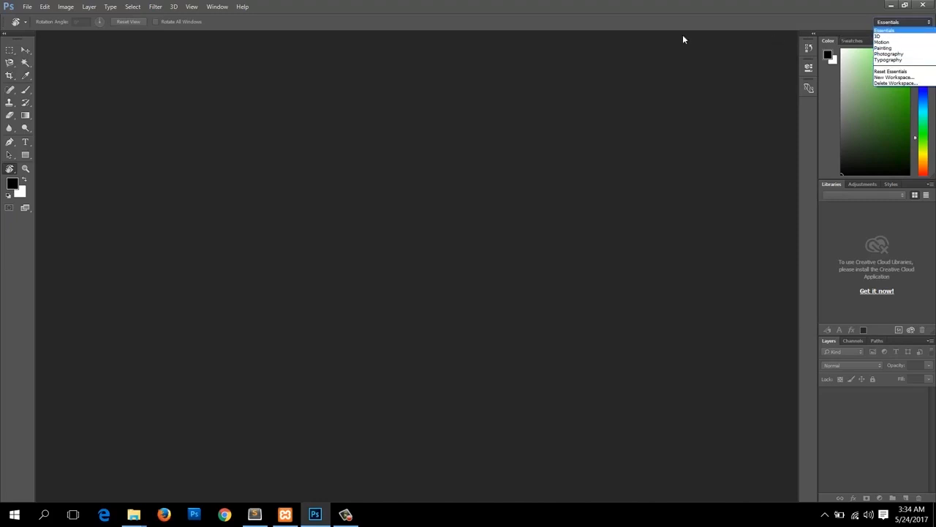
left_click(886, 36)
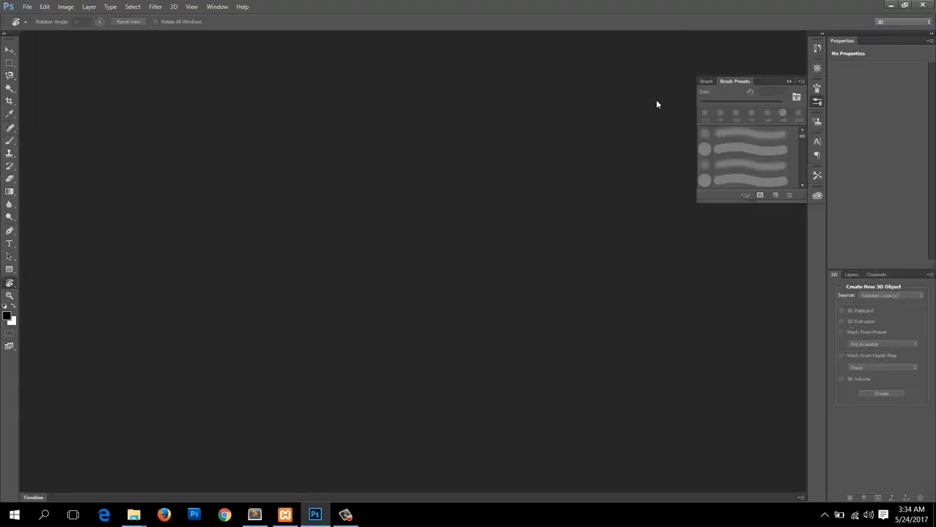
left_click(905, 22)
left_click(899, 39)
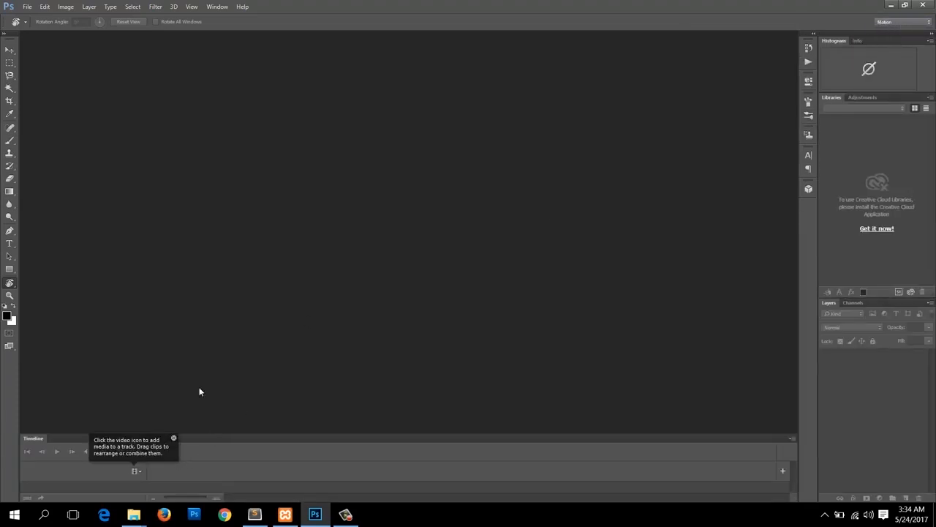
left_click(895, 22)
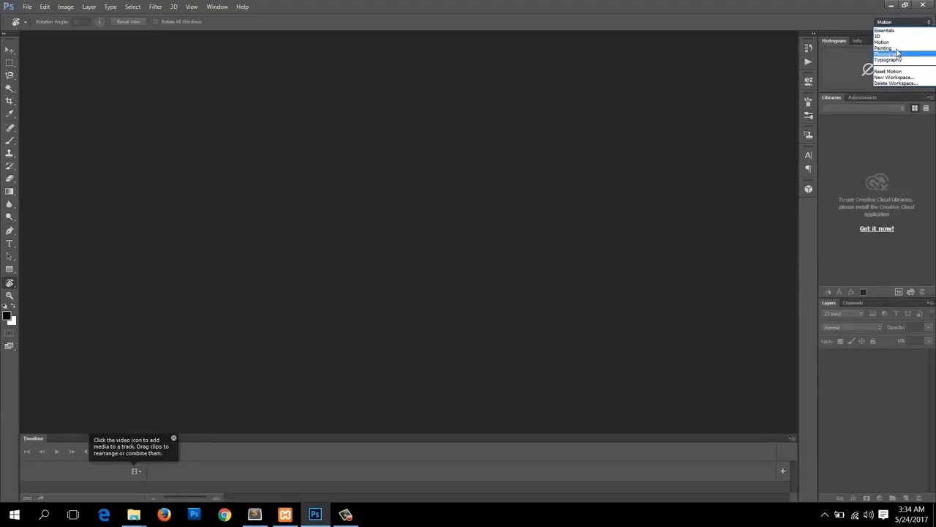
left_click(896, 48)
left_click(904, 22)
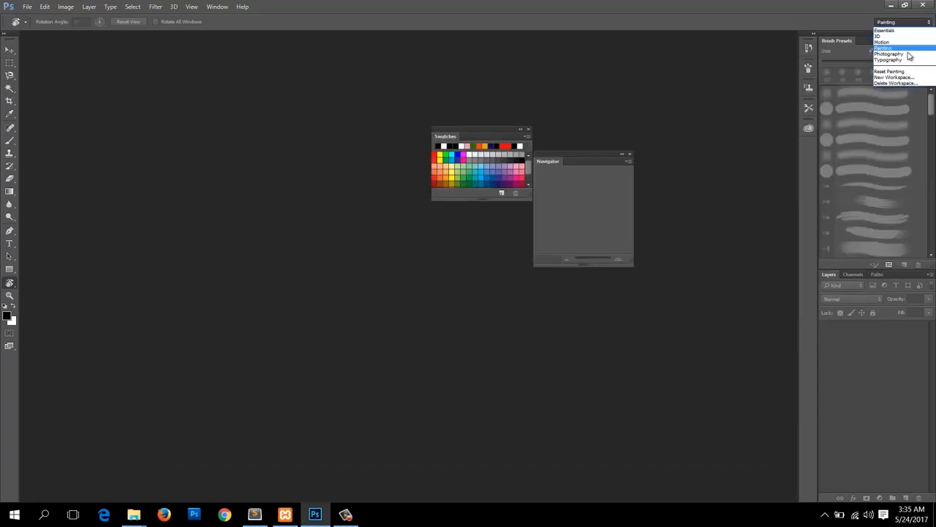
left_click(910, 55)
left_click(905, 22)
left_click(900, 64)
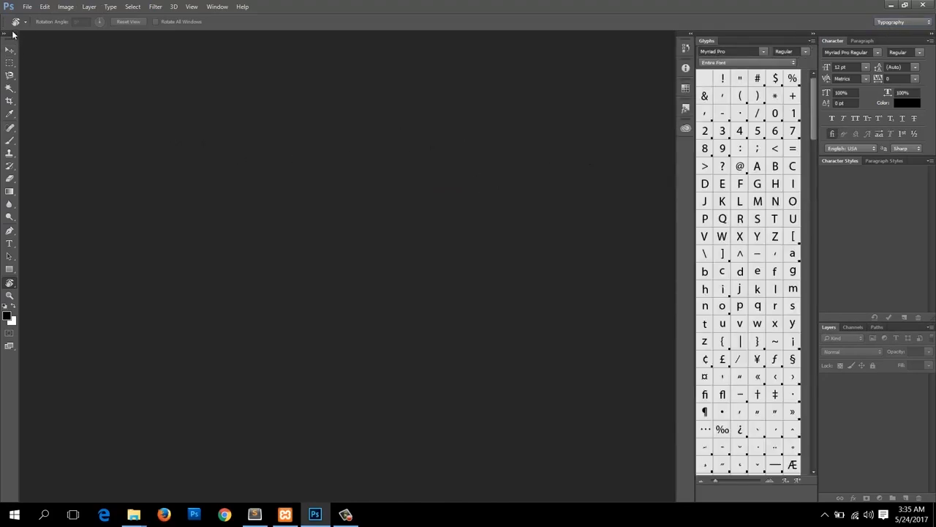
Undock the Tools panel and the panel group, and separate Character and Paragraph into their own floating panels
left_click_drag(8, 34, 184, 133)
left_click_drag(712, 30, 417, 105)
left_click_drag(591, 137, 748, 151)
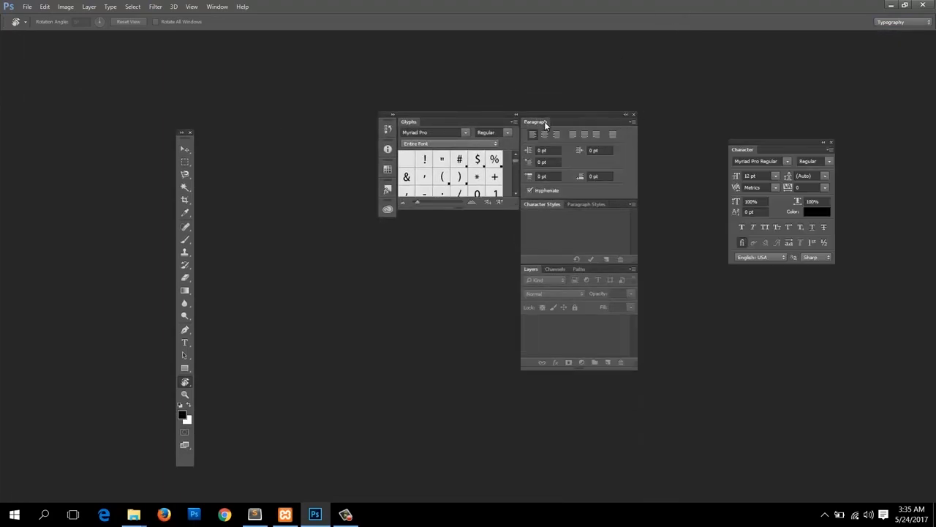
left_click_drag(545, 122, 720, 88)
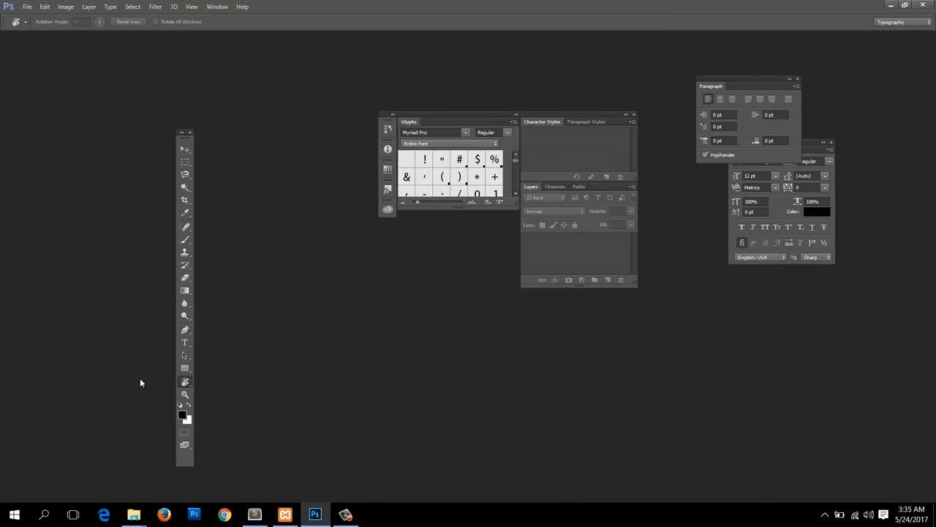
Reset the Typography workspace to its default panel layout
left_click(900, 23)
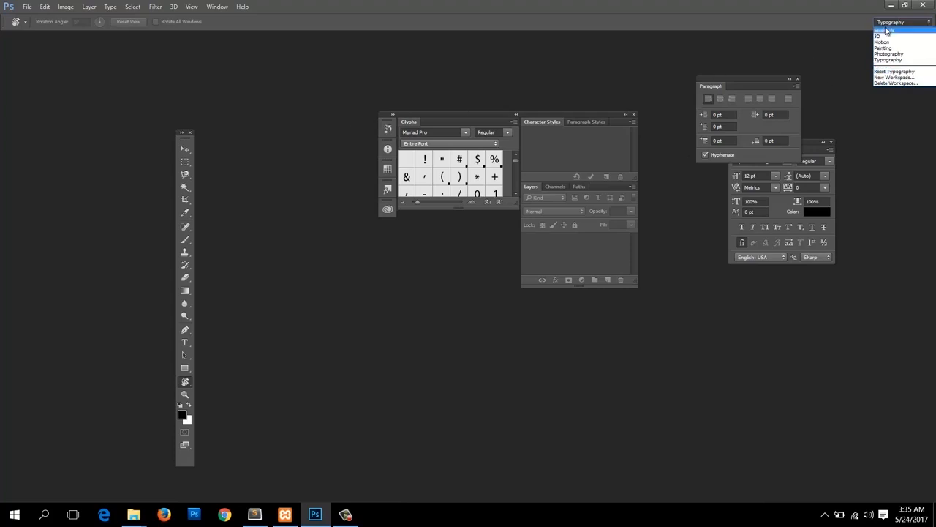
left_click(900, 71)
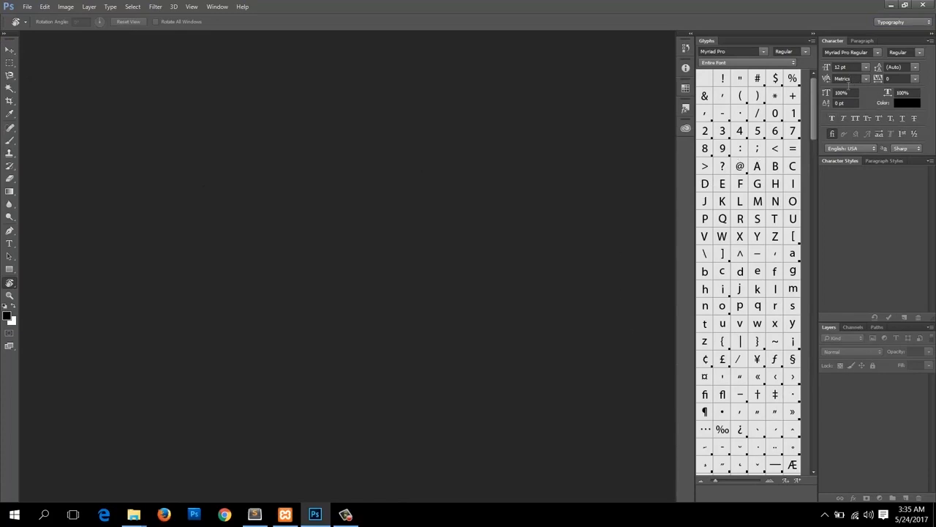
left_click(895, 24)
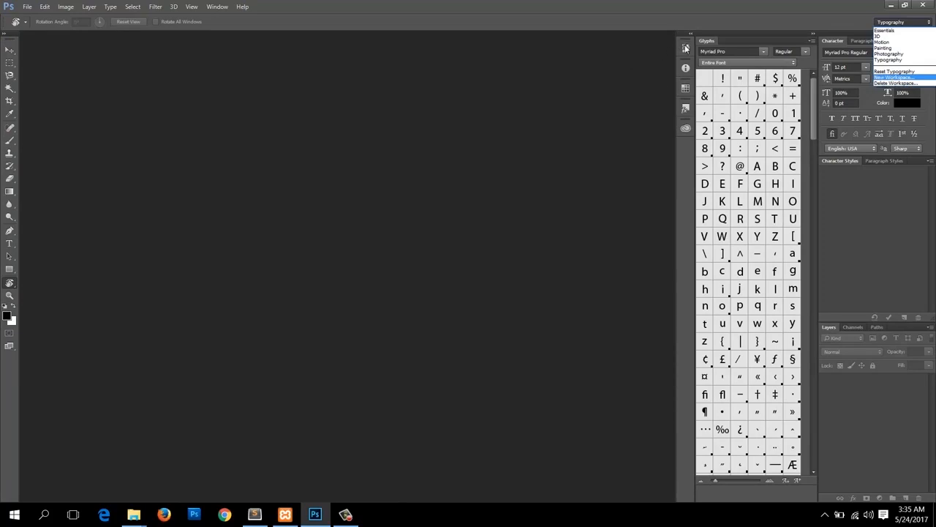
left_click(118, 164)
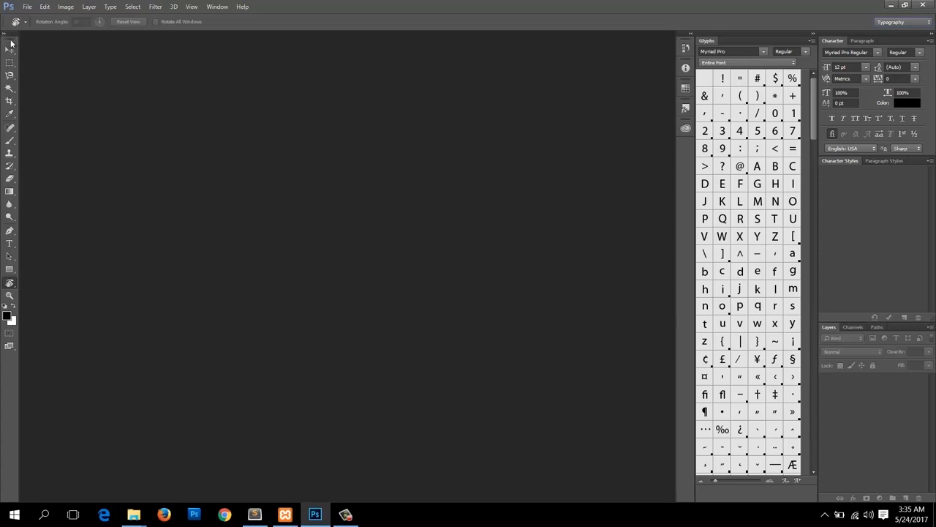
Save a layout with Tools docked along the right edge and Character floating near the left edge as a new workspace named "character"
left_click_drag(9, 35, 935, 64)
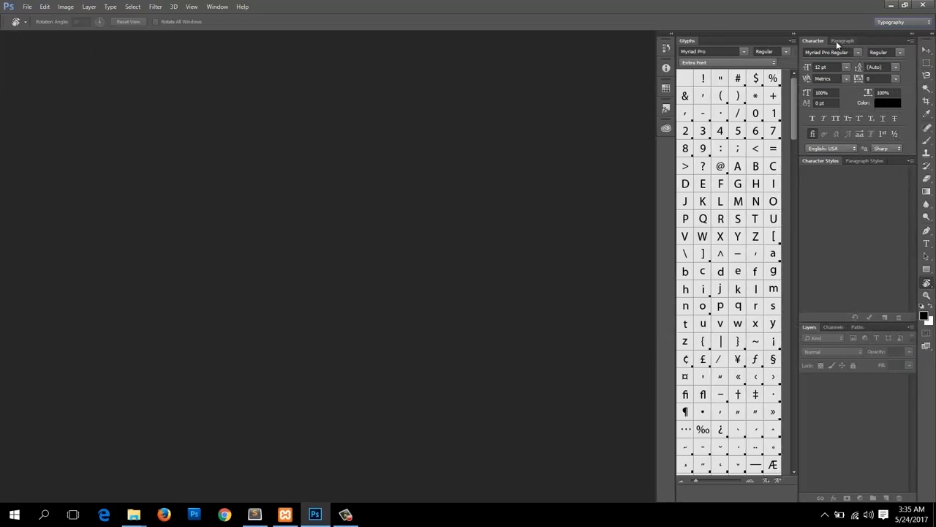
left_click_drag(820, 43, 18, 60)
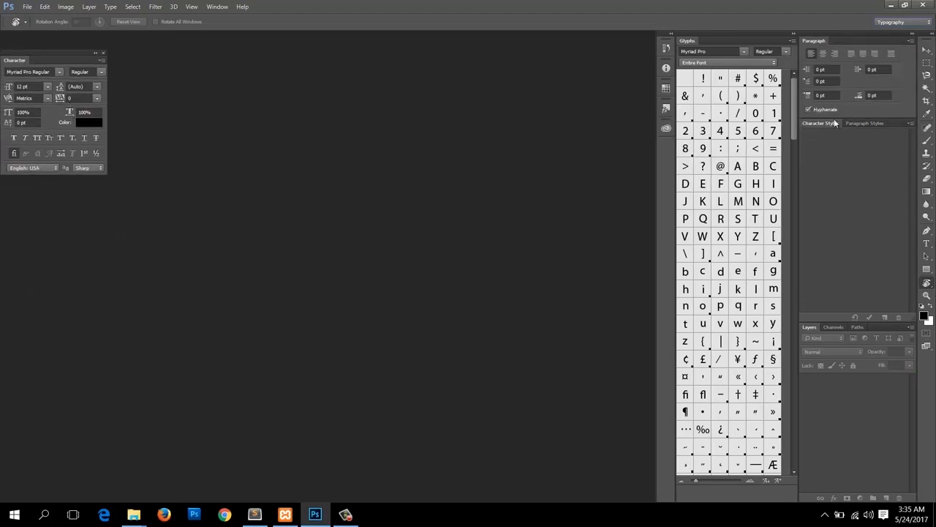
left_click(915, 21)
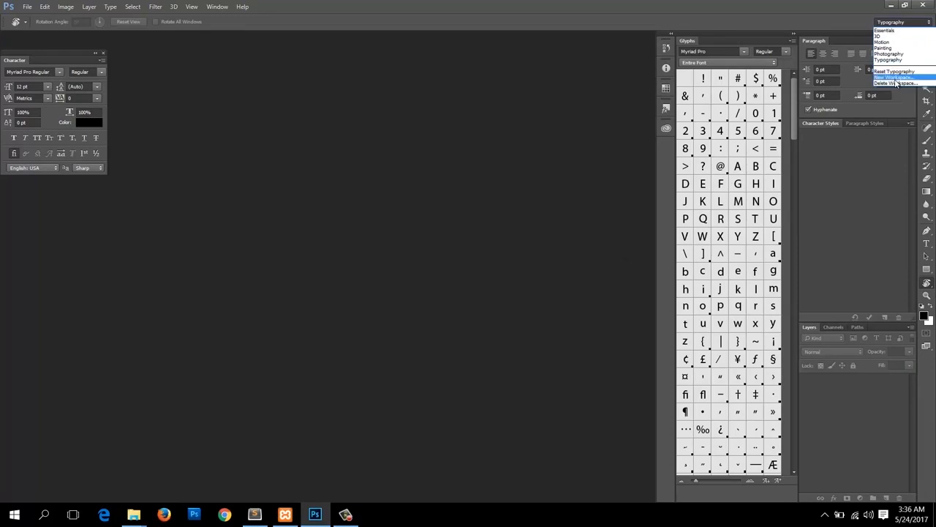
left_click(895, 78)
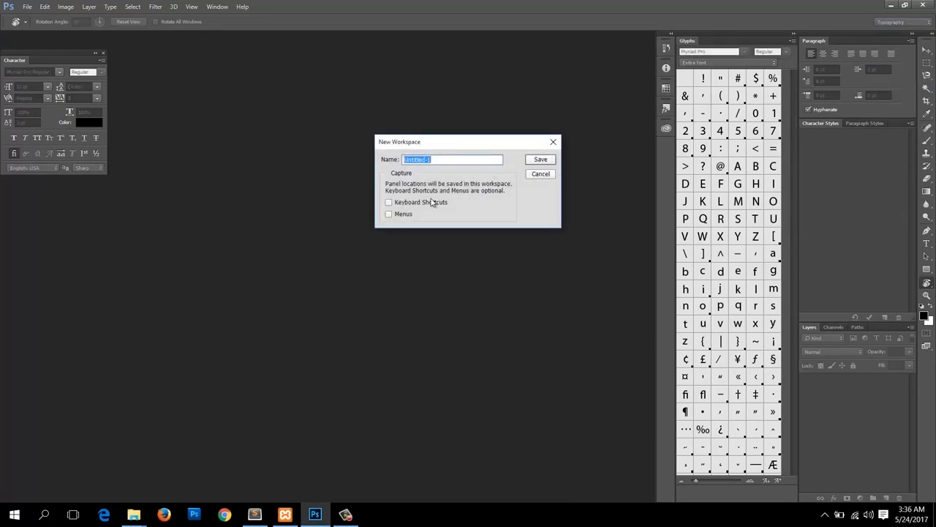
type("character")
left_click(540, 161)
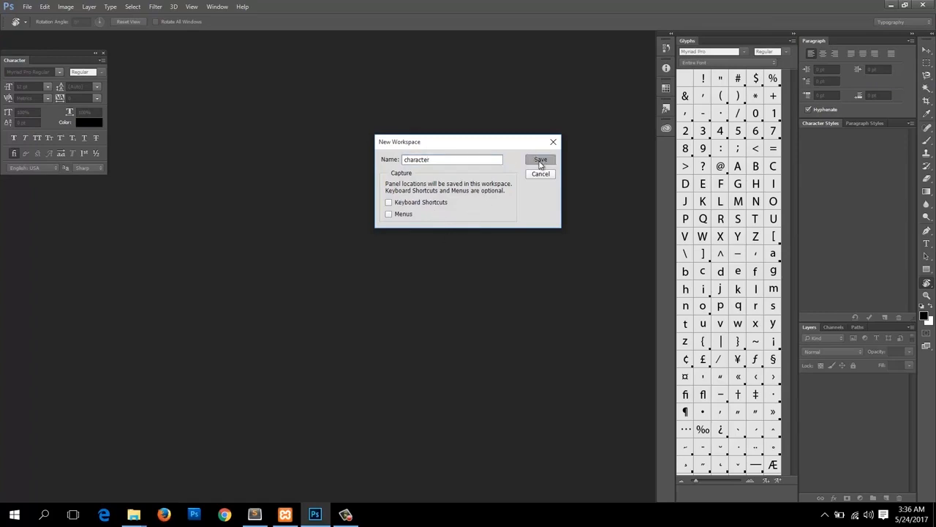
Try to delete the Essentials workspace while the custom "character" workspace is active
left_click(892, 27)
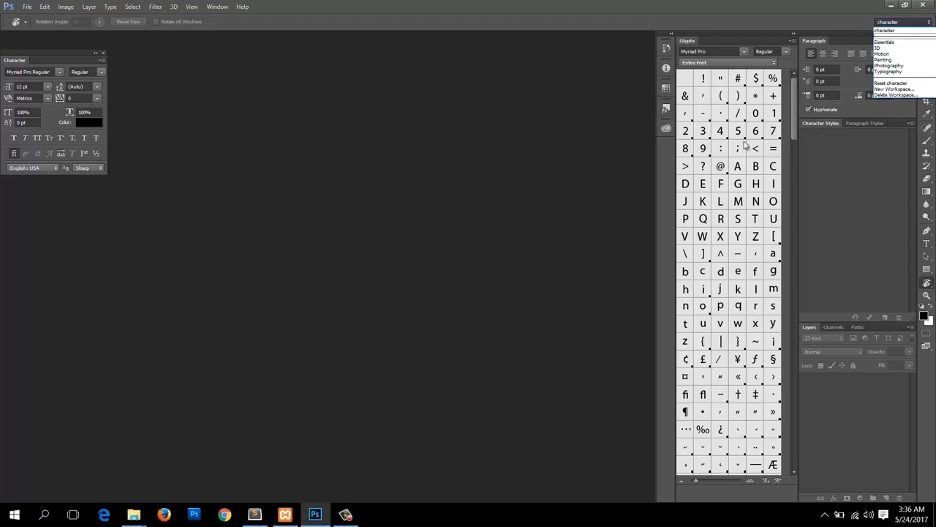
left_click(888, 97)
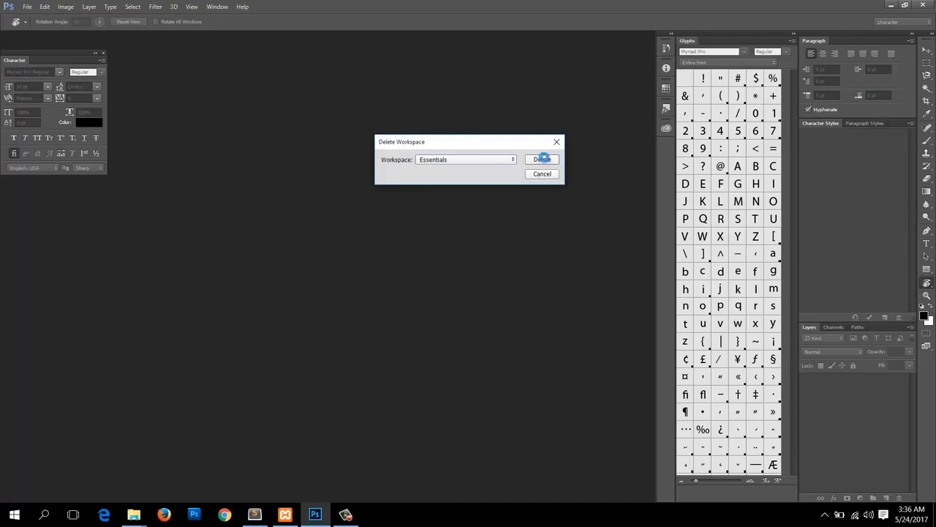
left_click(542, 159)
left_click(491, 199)
left_click(453, 160)
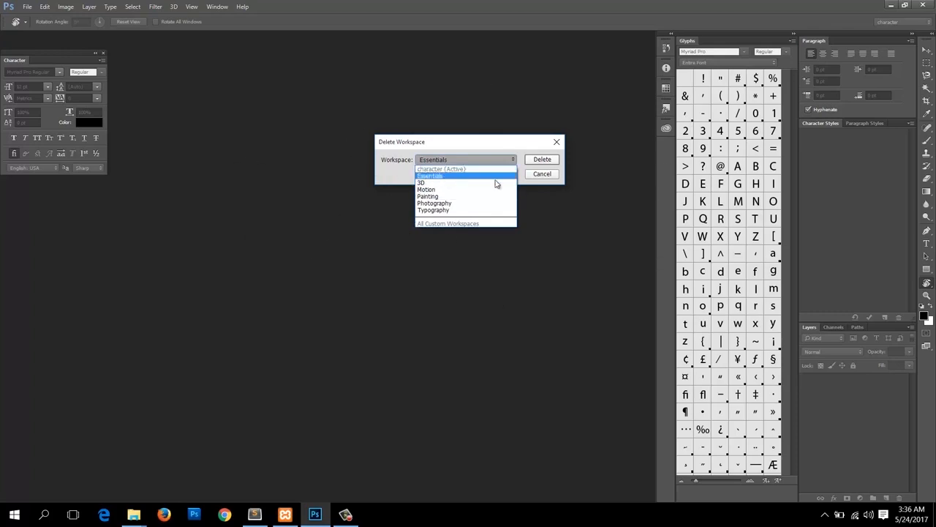
left_click(543, 178)
left_click(543, 178)
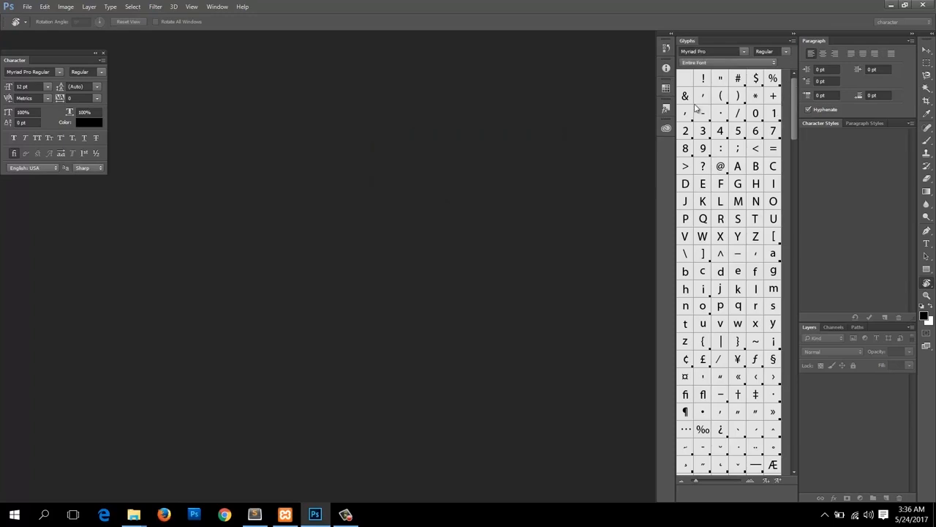
Switch to the Essentials workspace and delete the custom workspace named "character"
left_click(885, 25)
left_click(885, 44)
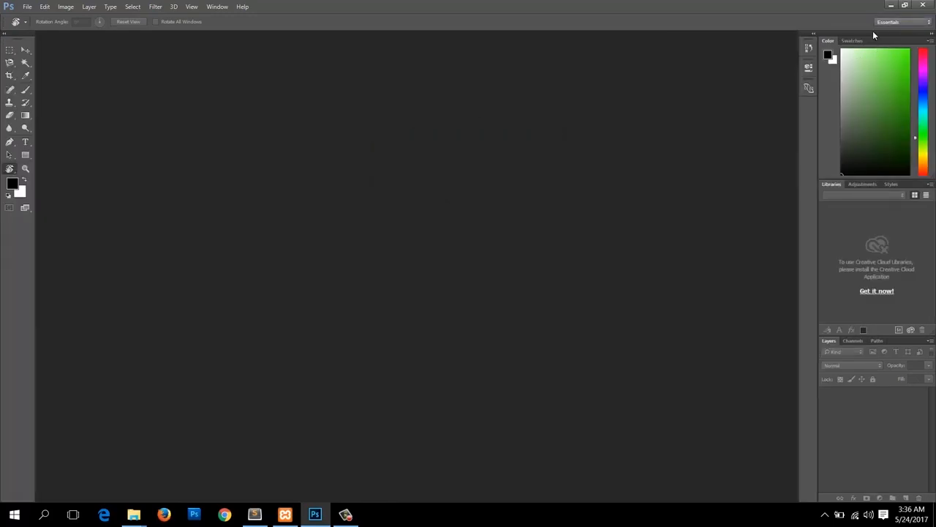
left_click(897, 24)
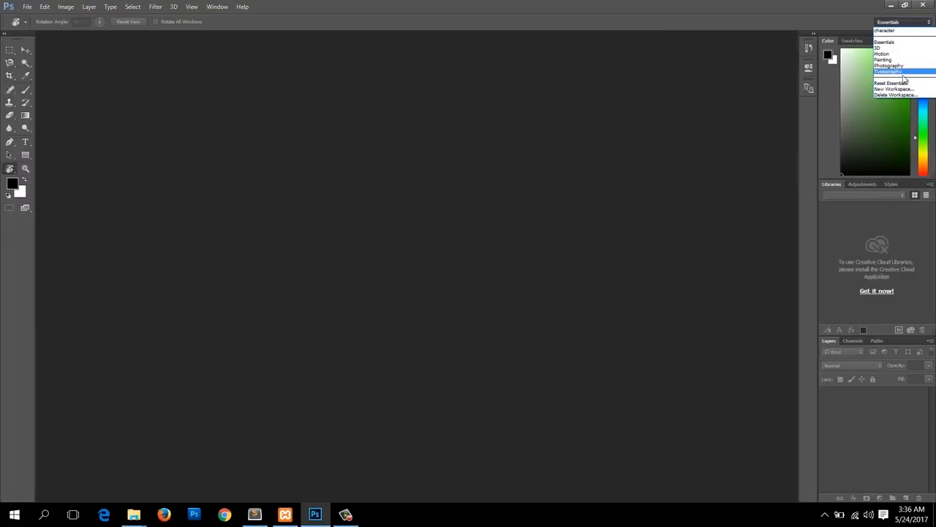
left_click(897, 95)
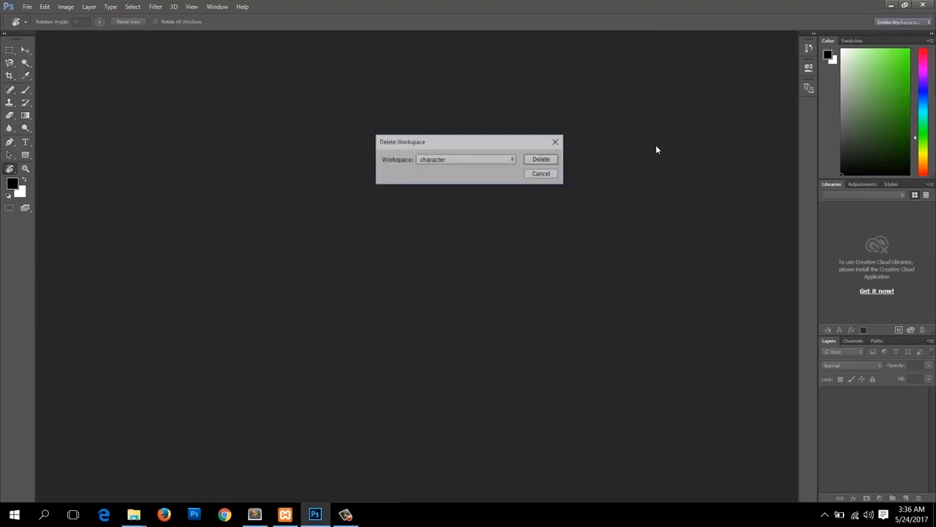
left_click(468, 163)
left_click(466, 169)
left_click(540, 160)
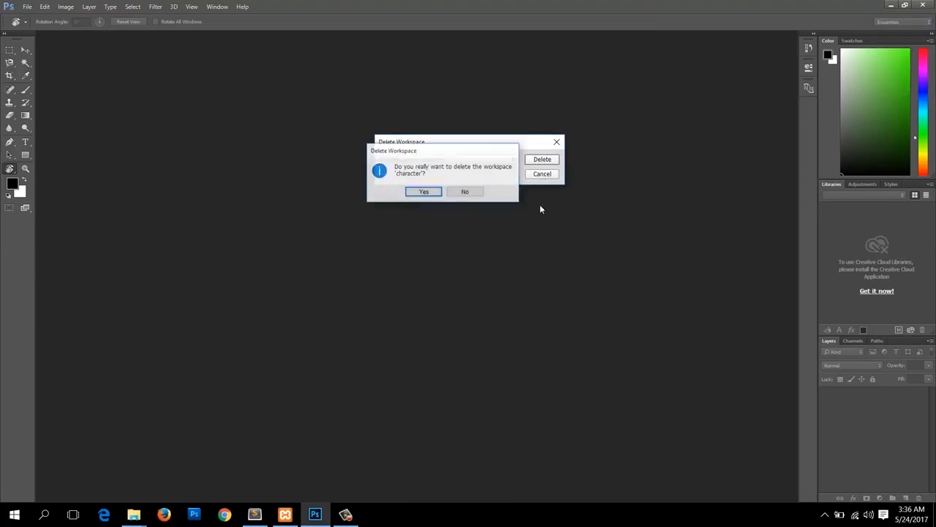
left_click(425, 192)
left_click(904, 24)
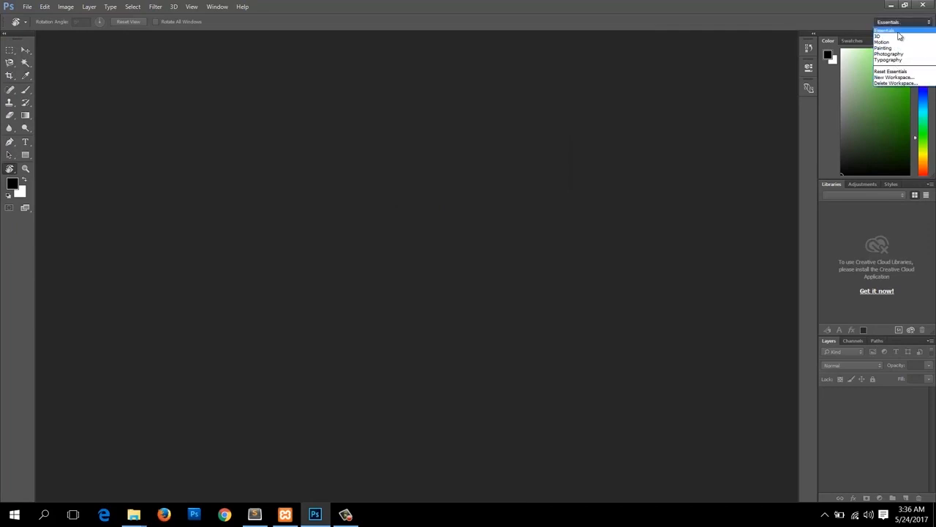
left_click(772, 102)
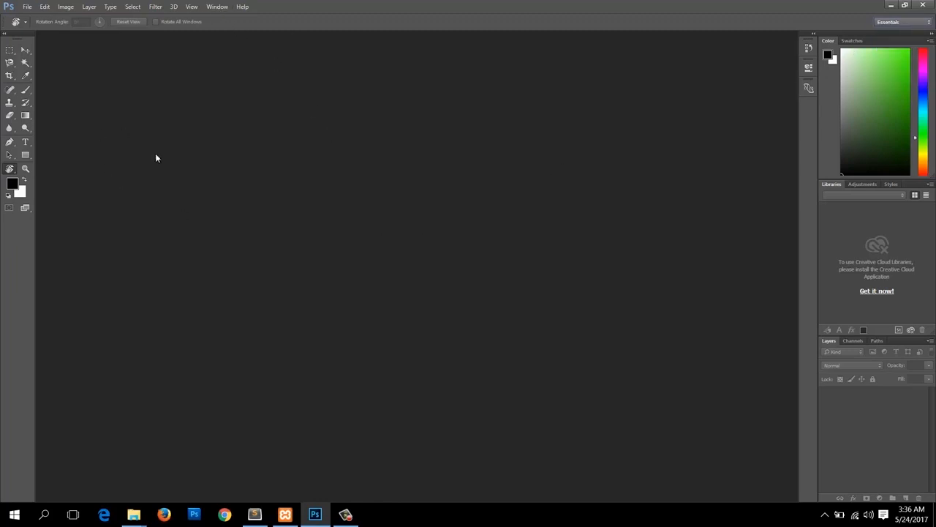
View the preset panel layouts by switching to the 3D workspace and the Motion workspace
left_click(216, 6)
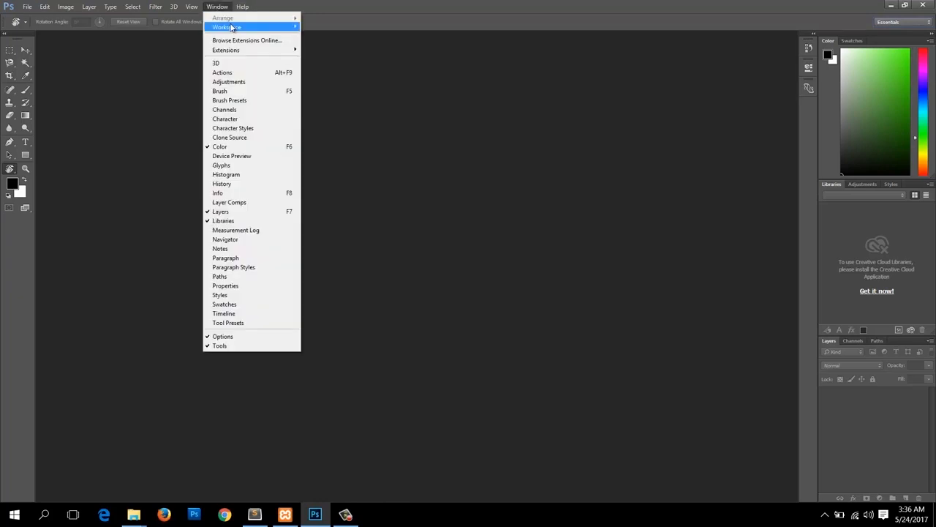
mouse_move(258, 29)
left_click(334, 37)
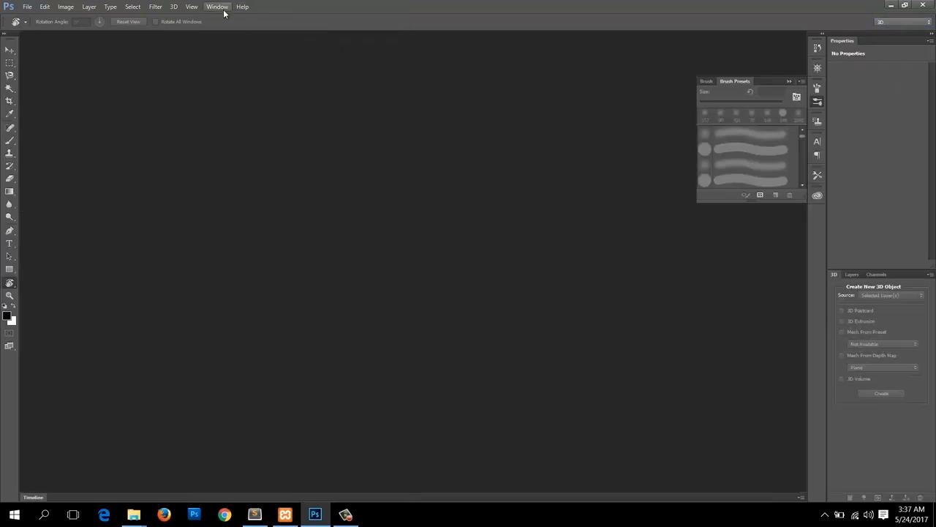
left_click(218, 7)
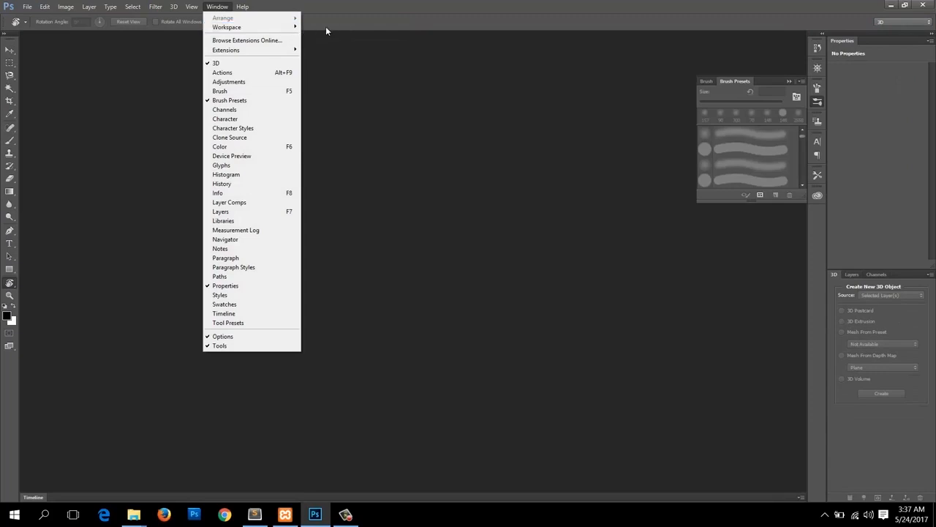
left_click(336, 54)
Switch to the Painting workspace and reset it to its default panel layout
left_click(217, 7)
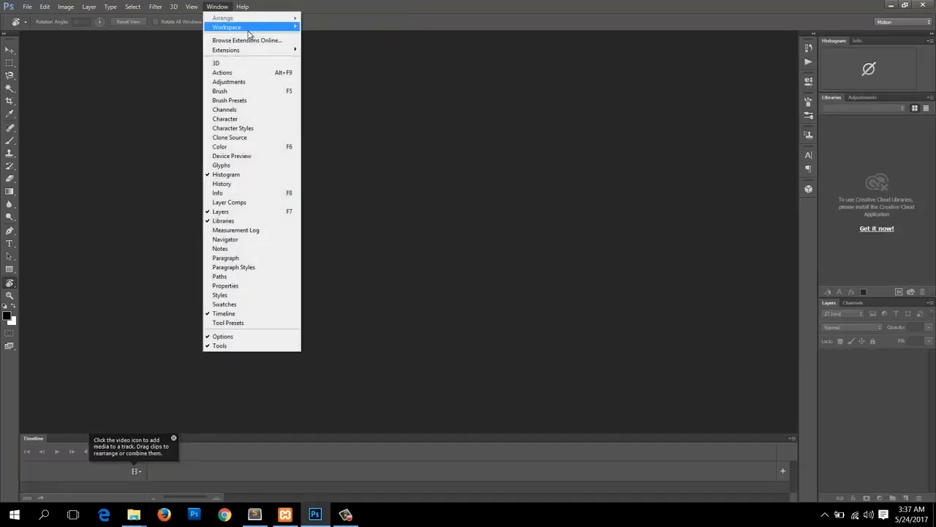
left_click(311, 56)
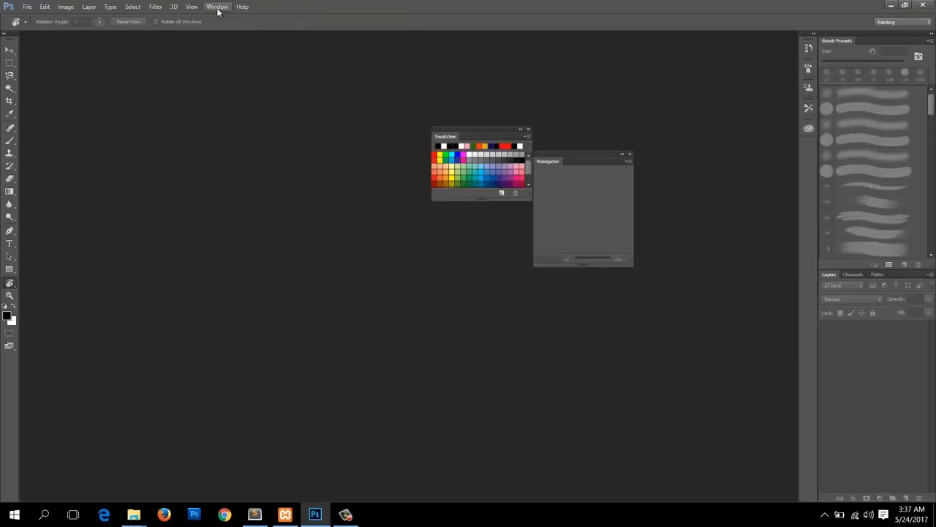
left_click(217, 7)
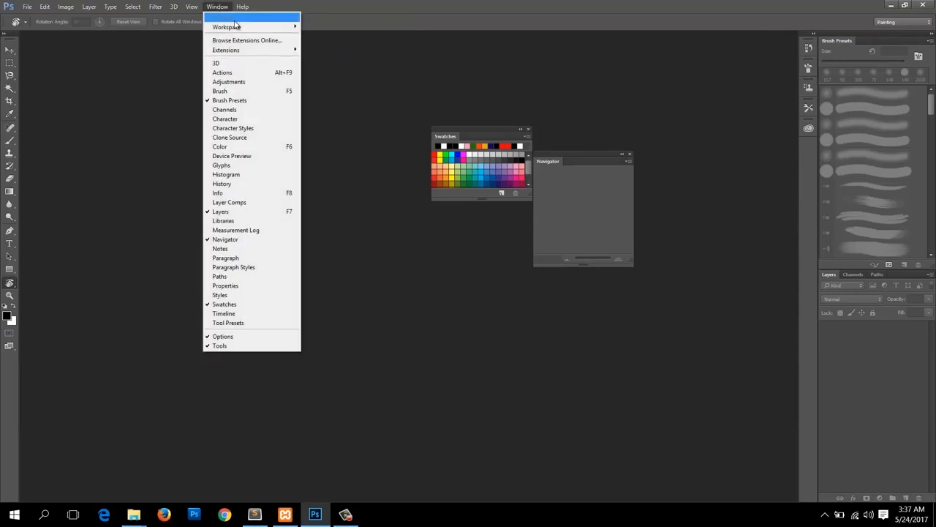
mouse_move(238, 28)
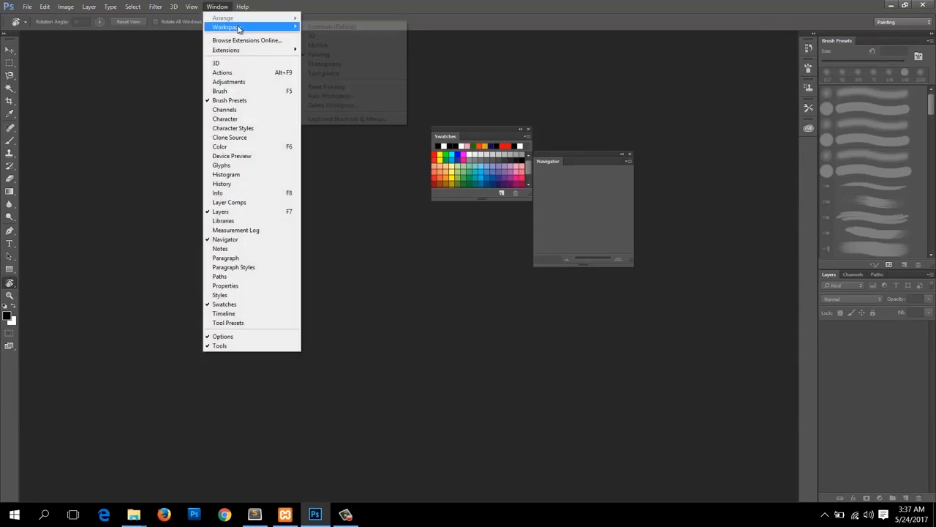
left_click(330, 88)
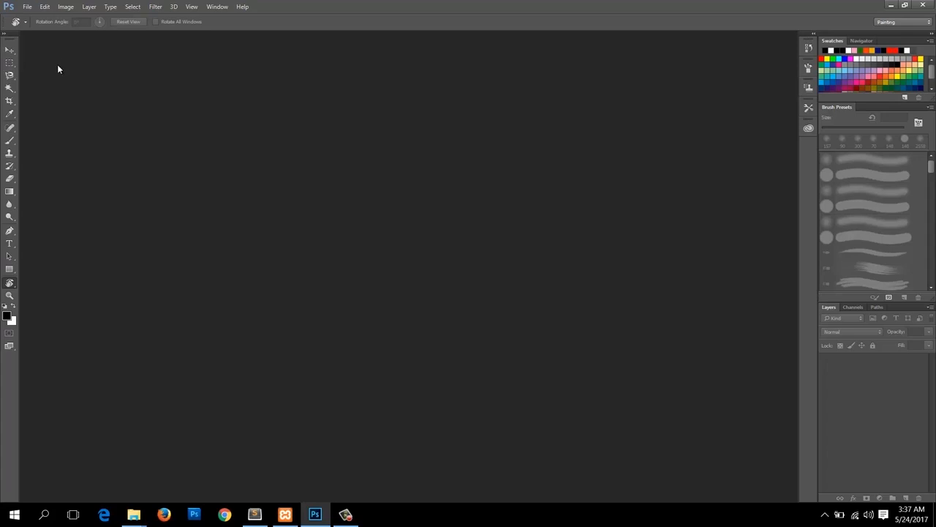
Activate the Move, Rectangular Marquee, Magnetic Lasso, Spot Healing Brush, Brush and Clone Stamp tools in turn
left_click(10, 50)
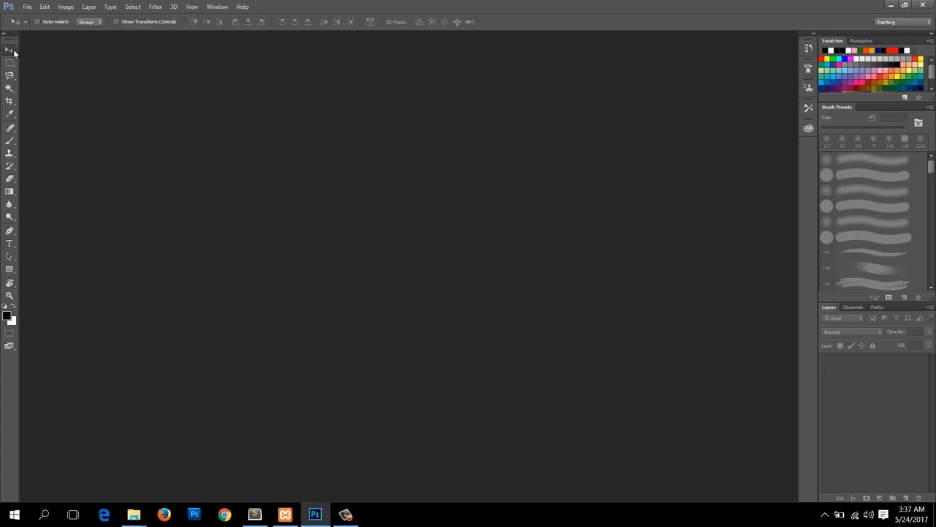
left_click(10, 63)
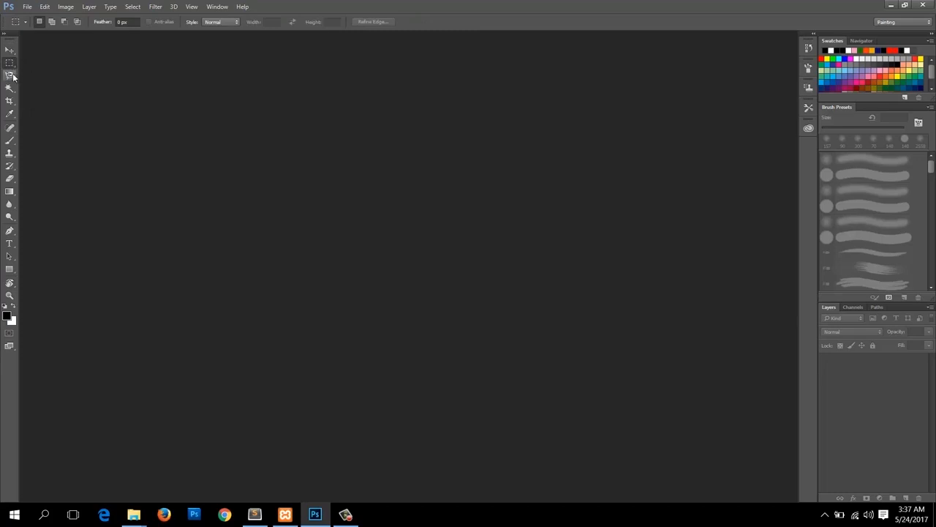
left_click(10, 75)
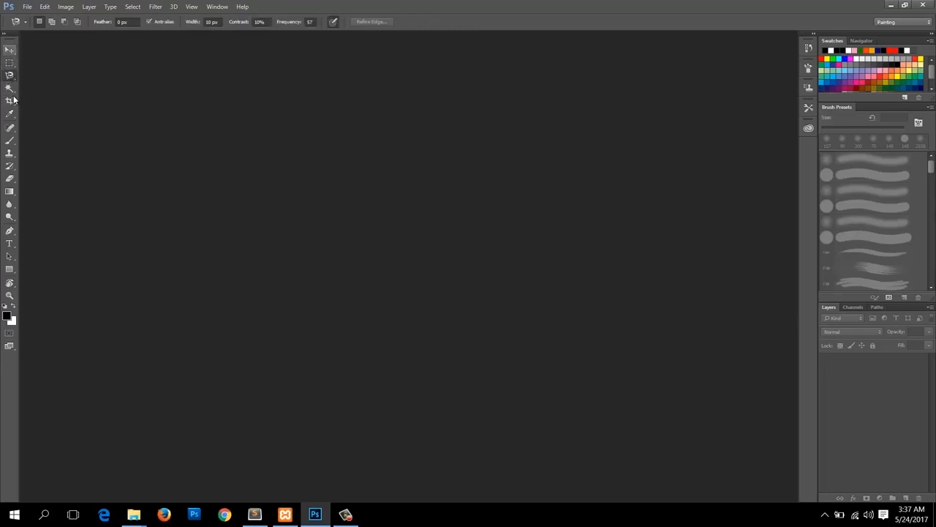
left_click(10, 128)
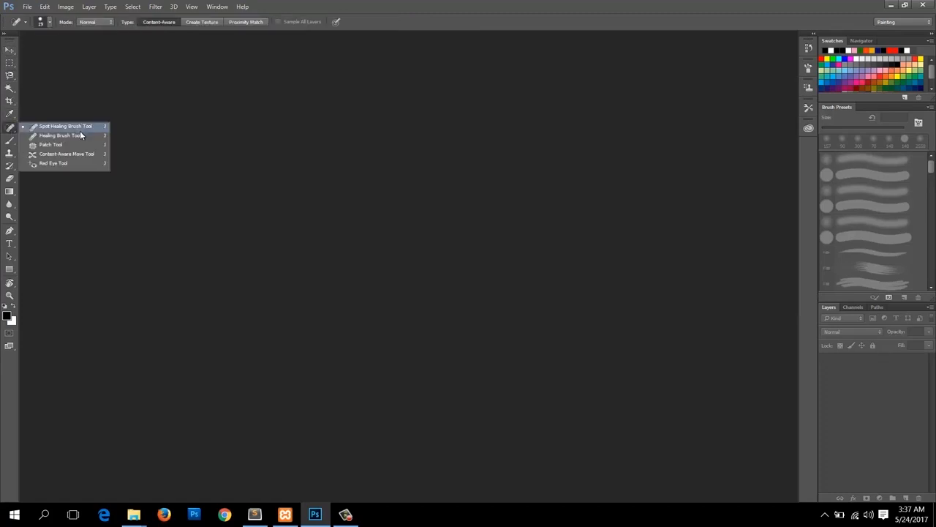
left_click(10, 142)
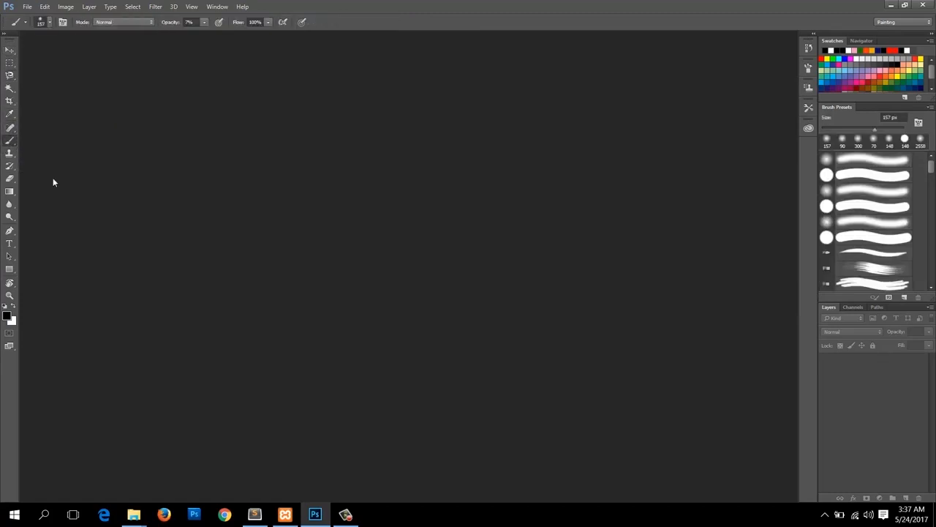
left_click(11, 154)
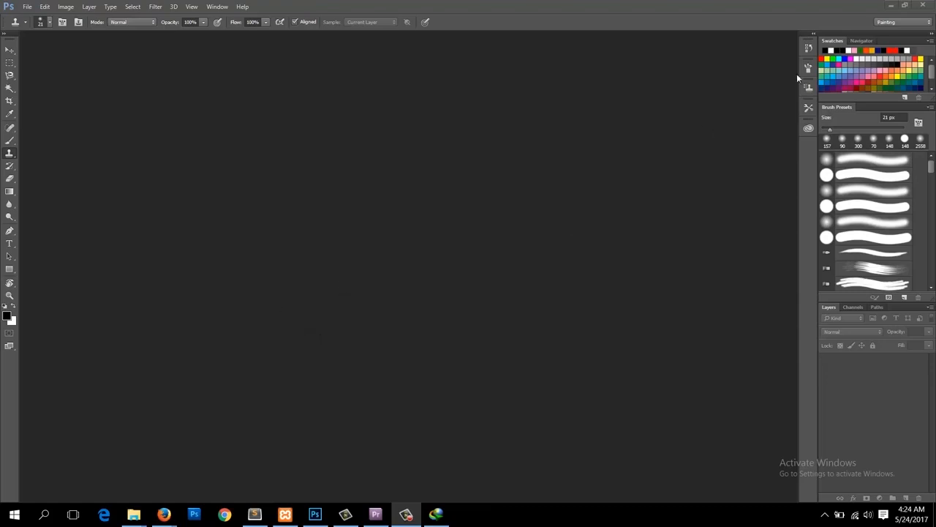
Switch to the Essentials workspace and restore its default panel layout
left_click(218, 7)
mouse_move(241, 27)
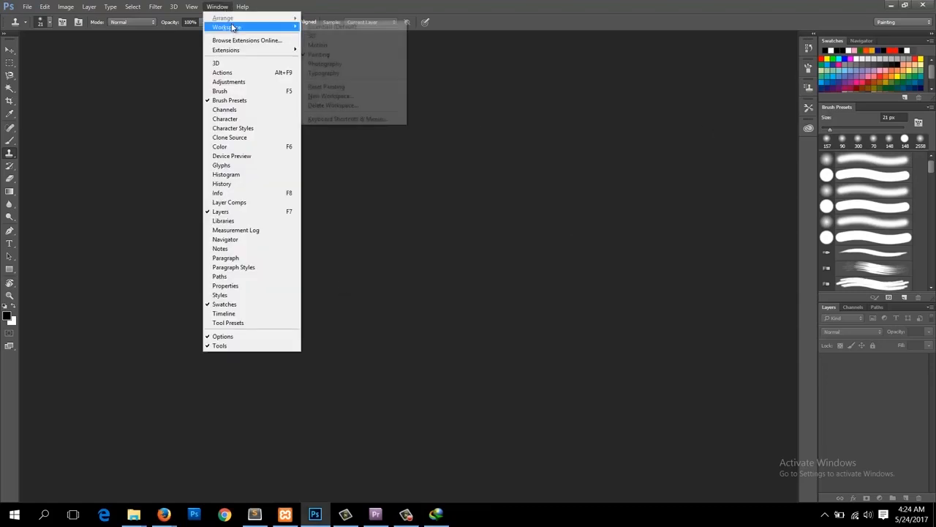
left_click(343, 29)
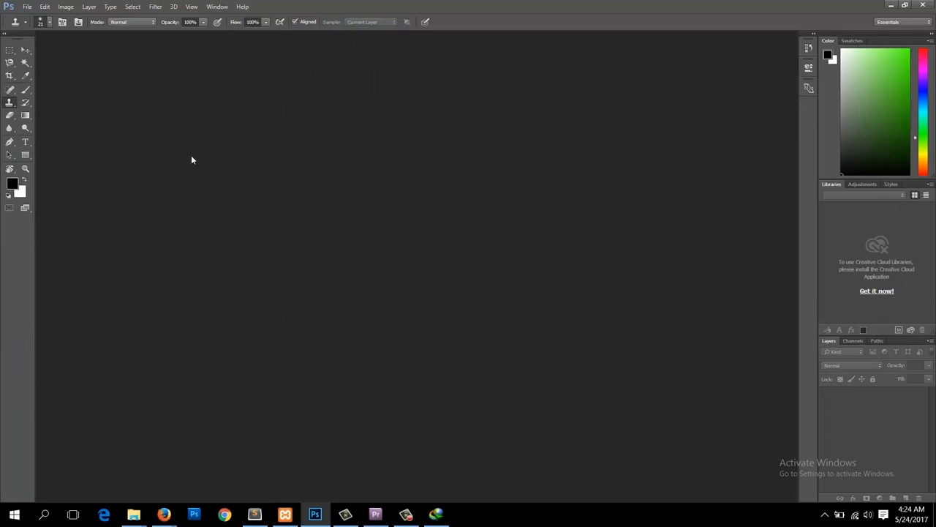
left_click(218, 8)
mouse_move(256, 29)
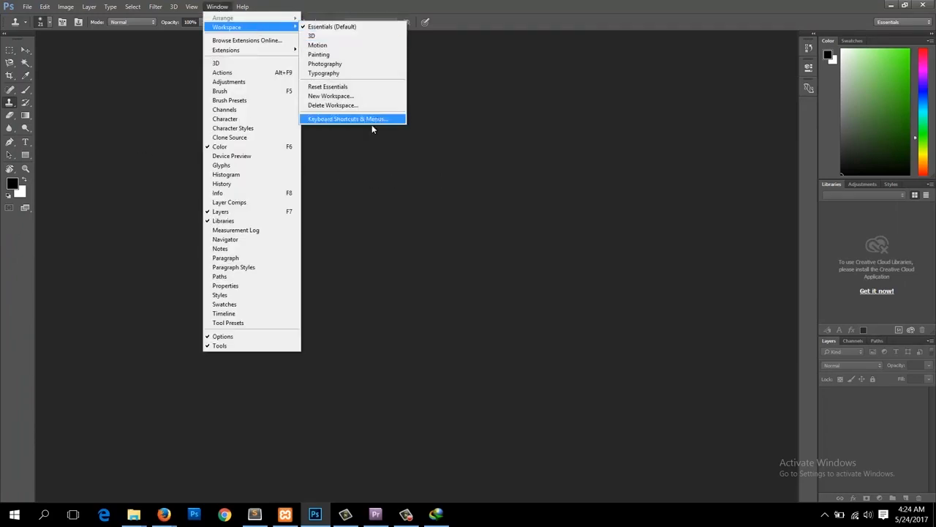
left_click(369, 88)
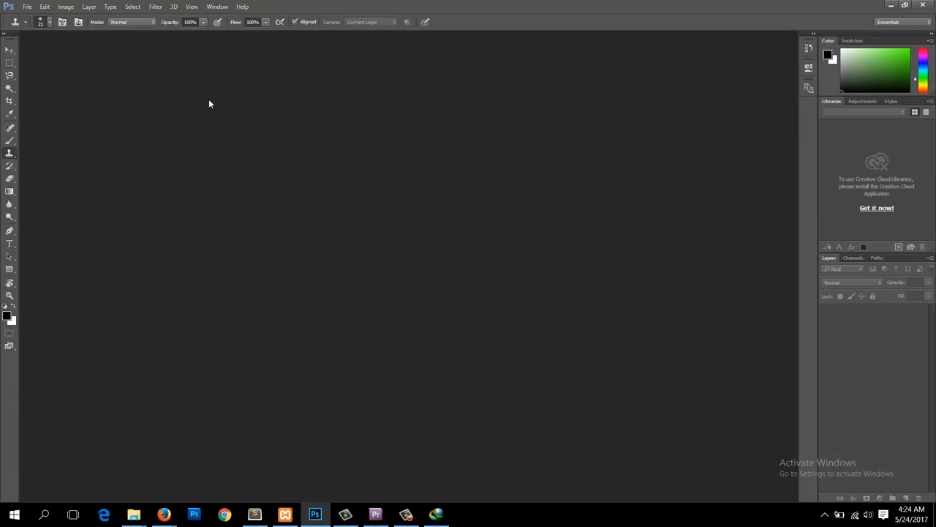
Switch from the Essentials workspace to the 3D workspace
left_click(223, 7)
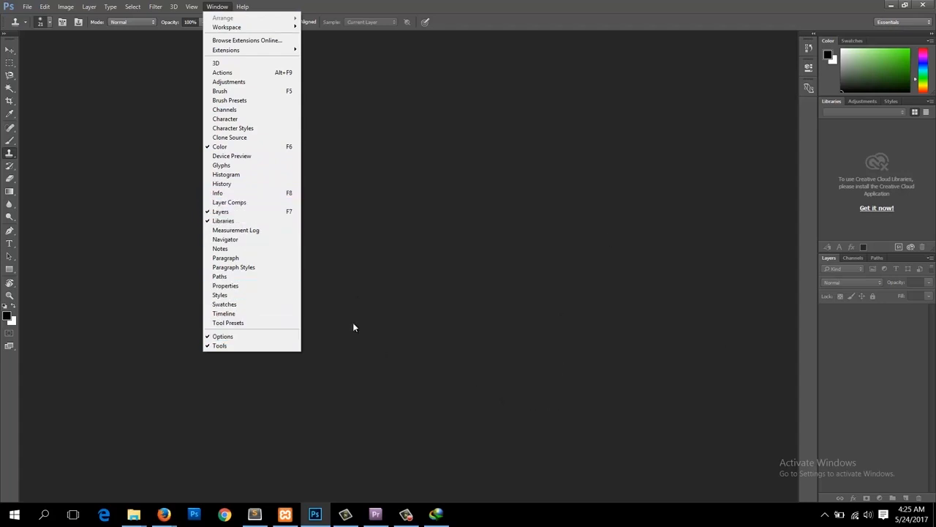
mouse_move(265, 27)
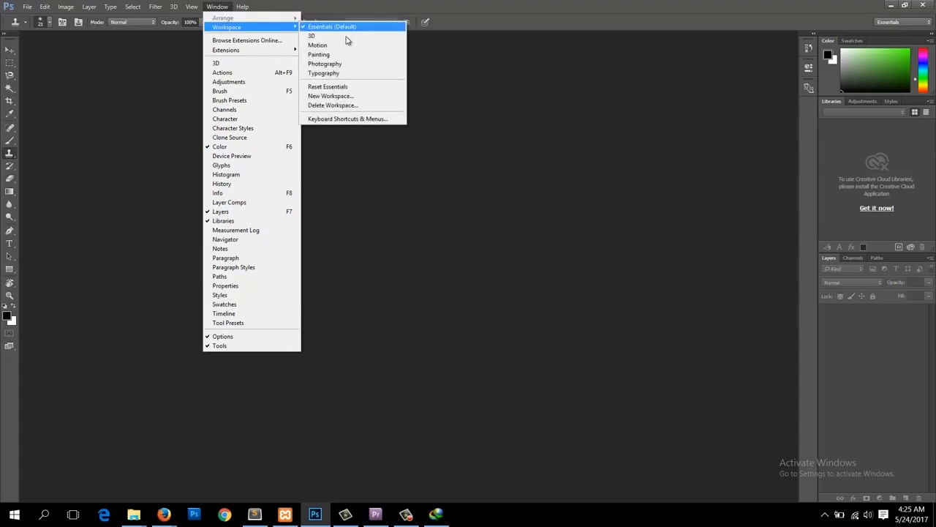
left_click(350, 36)
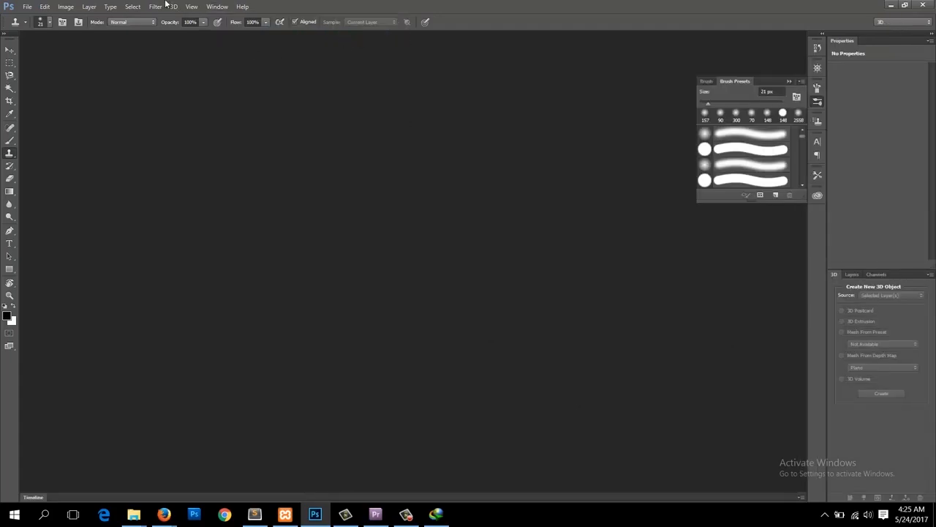
Show the Actions, Adjustments, Info, History and Color panels in the 3D workspace
left_click(218, 7)
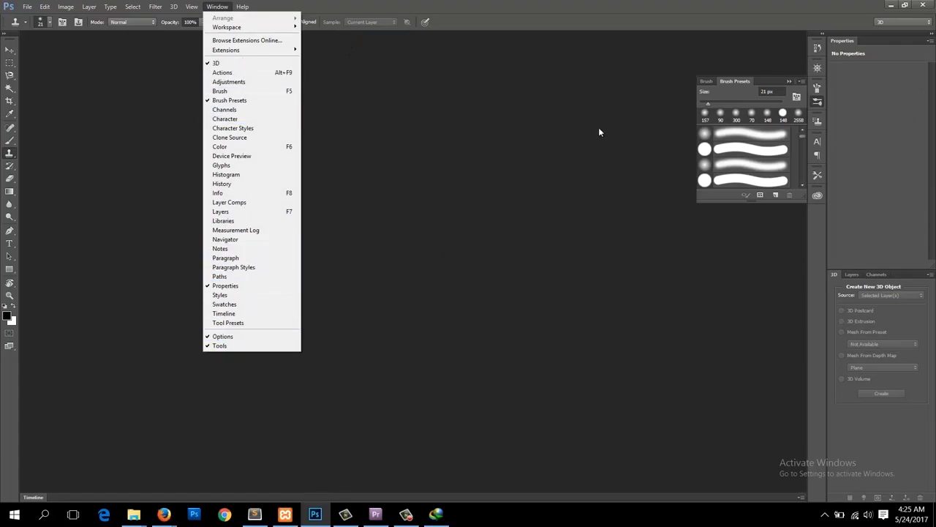
left_click(515, 208)
left_click(217, 6)
left_click(217, 76)
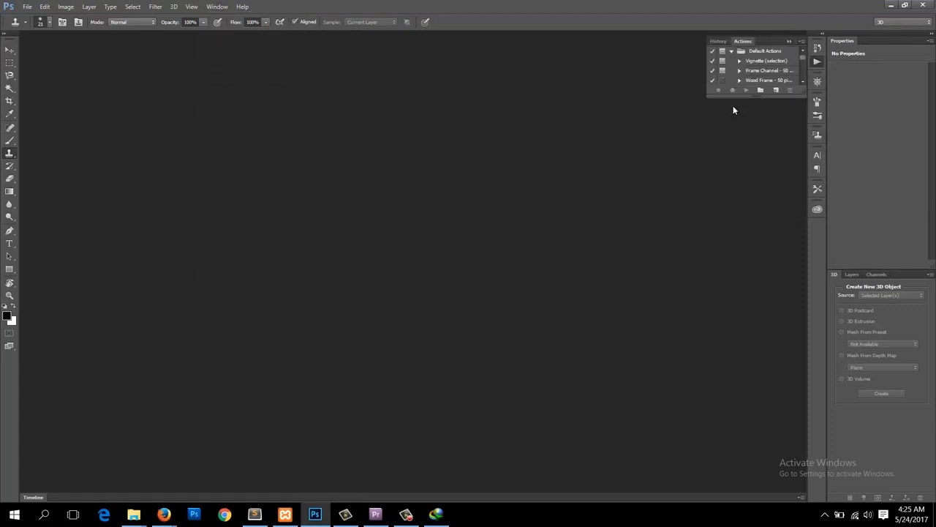
left_click(228, 9)
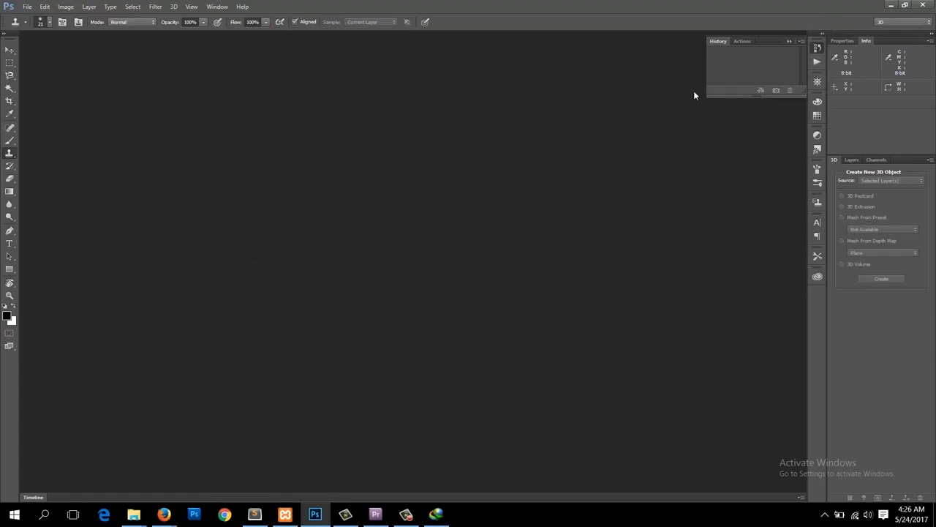
left_click(217, 7)
left_click(227, 145)
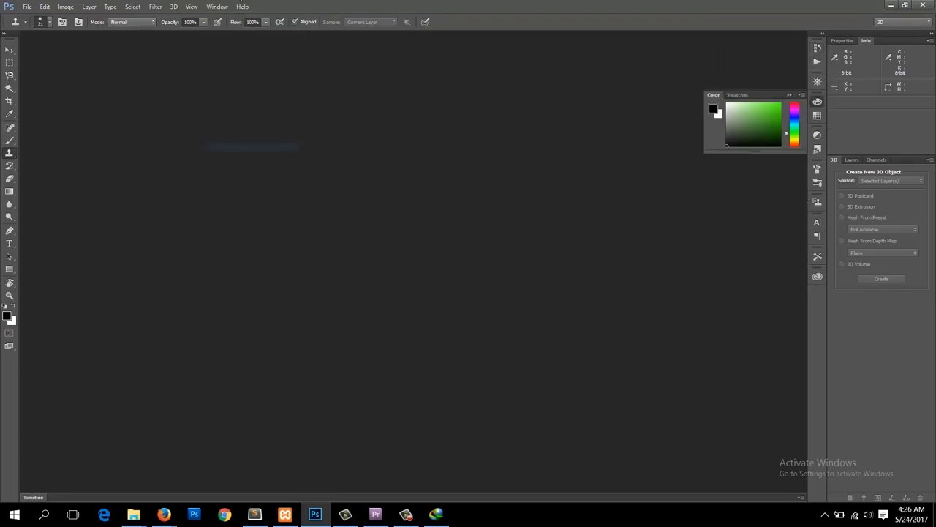
Expand the collapsed docked panels one after another, from History and Actions down to Tool Presets and Libraries
left_click(818, 62)
left_click(818, 50)
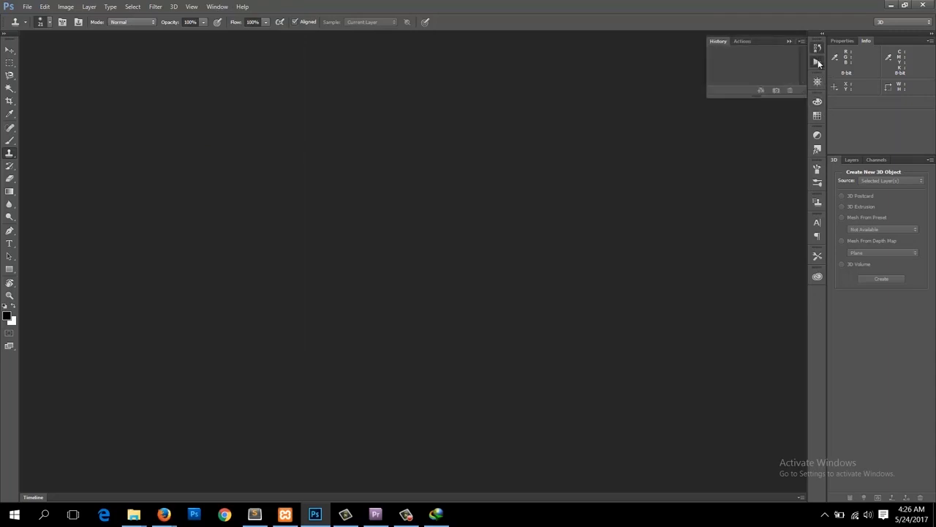
left_click(818, 64)
left_click(818, 135)
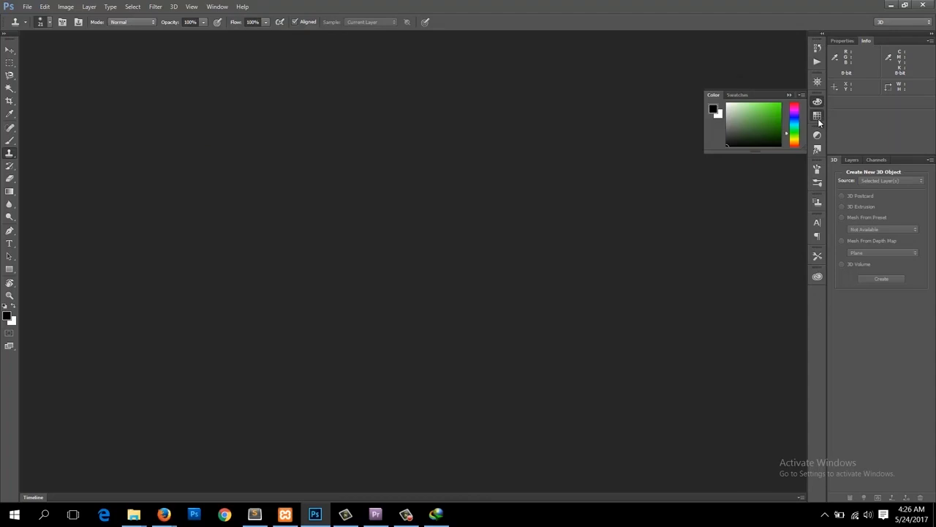
left_click(818, 145)
left_click(818, 149)
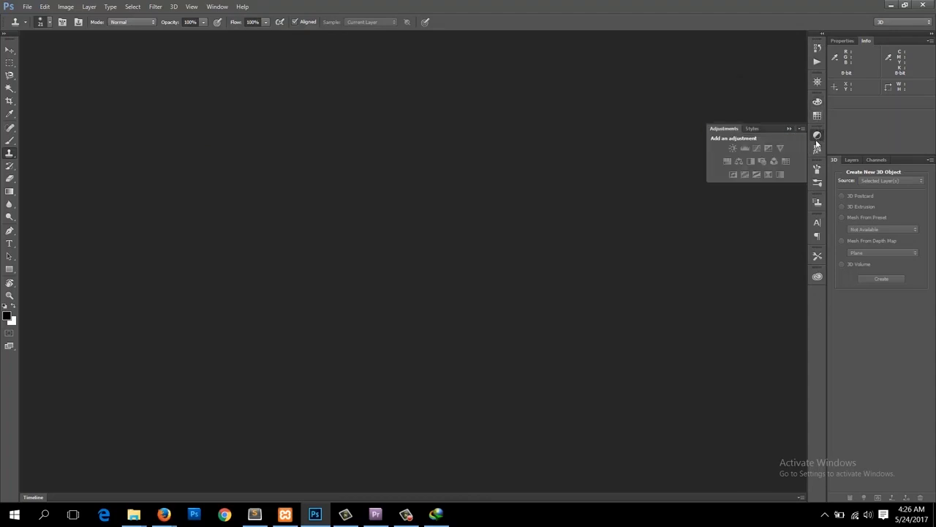
left_click(818, 169)
left_click(818, 182)
left_click(818, 202)
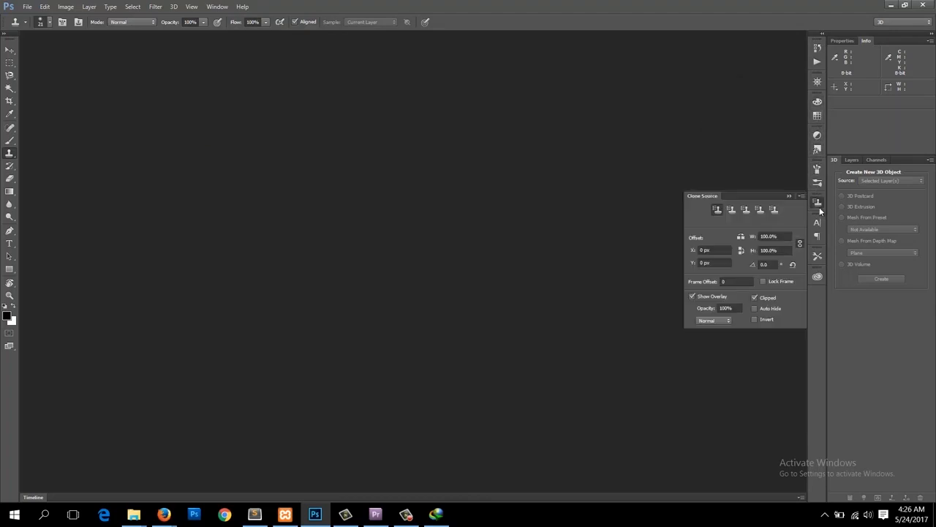
left_click(817, 222)
left_click(817, 236)
left_click(818, 255)
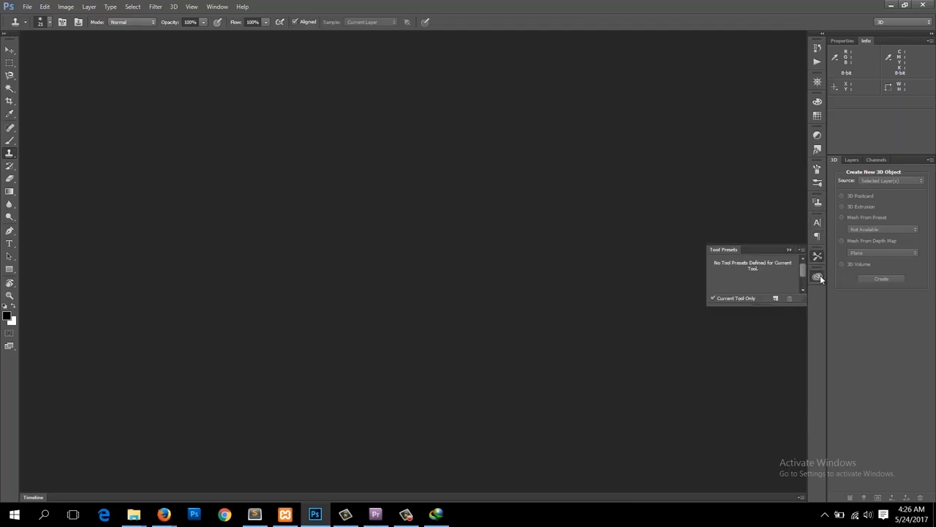
left_click(818, 276)
Reset the 3D workspace to its default panel layout
left_click(223, 7)
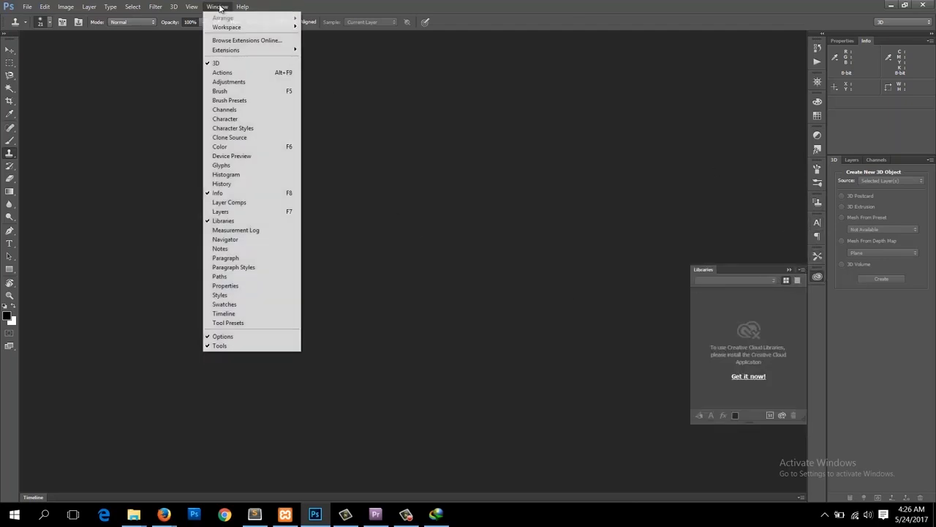
mouse_move(237, 27)
left_click(355, 86)
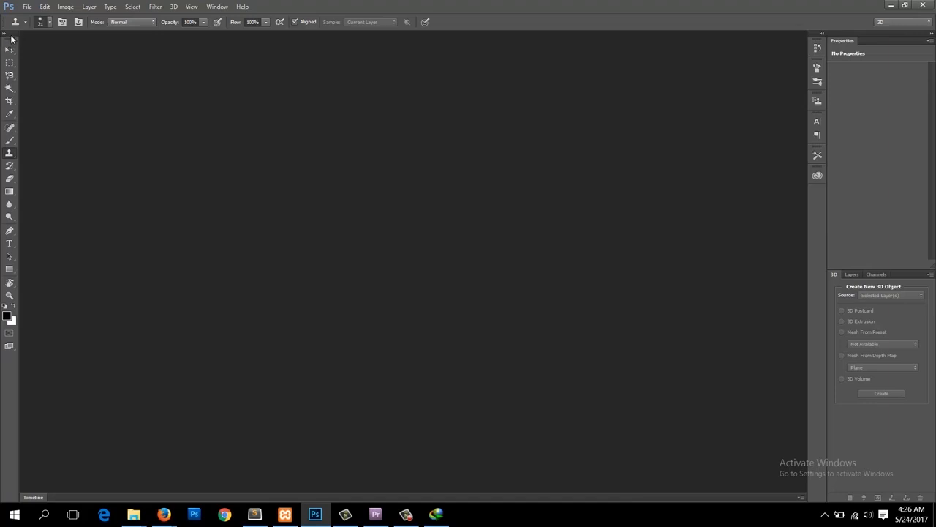
Detach the Tools, History and Clone Source panels from their docks and float them over the empty canvas area
left_click_drag(11, 39, 155, 45)
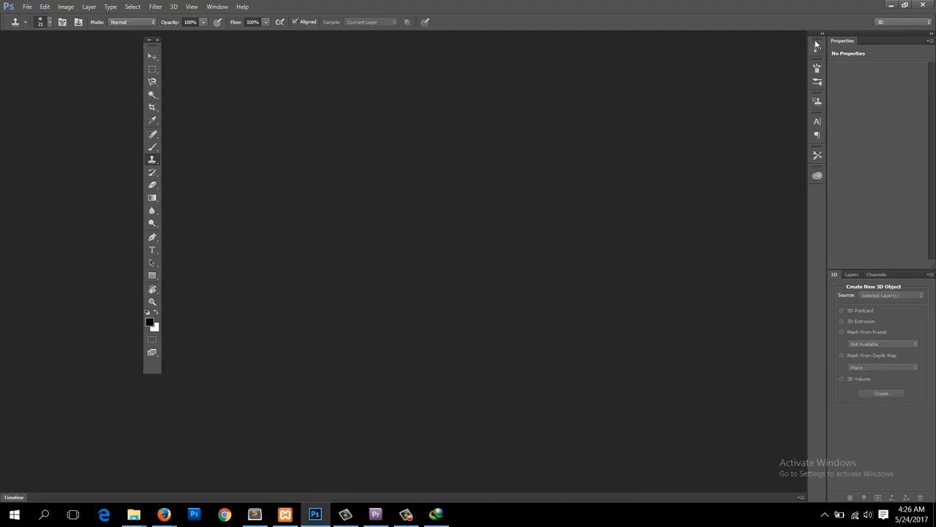
left_click_drag(817, 44, 366, 100)
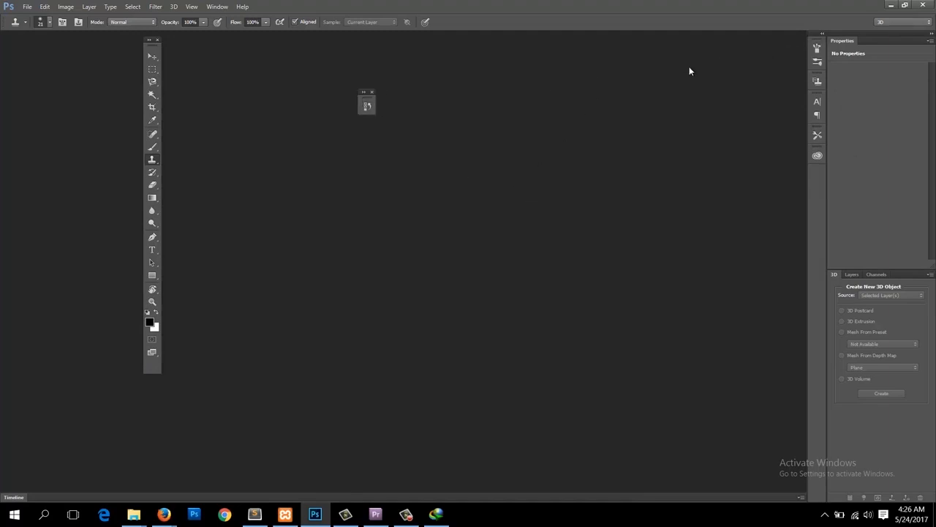
left_click_drag(819, 77, 478, 128)
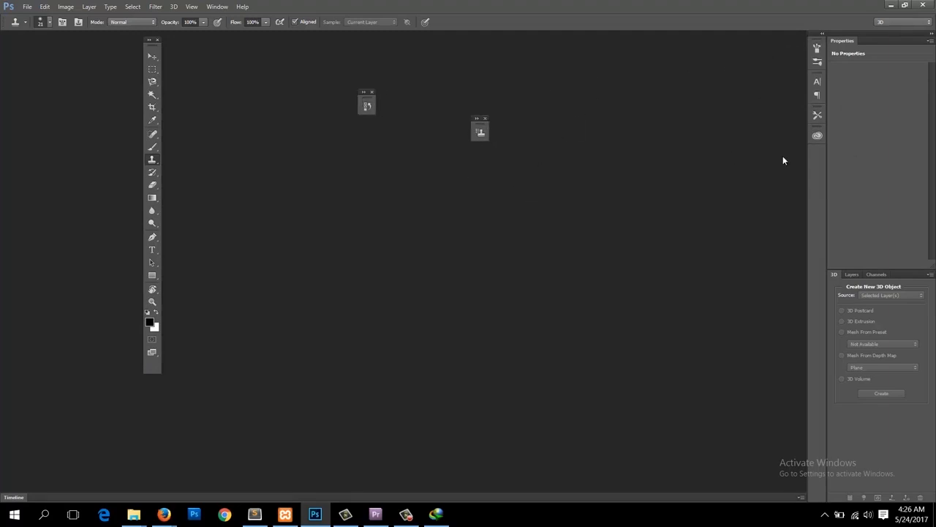
Float the Tool Presets panel over the canvas area and move the floating Clone Source panel below History, leaving it collapsed to an icon
left_click_drag(817, 117, 548, 151)
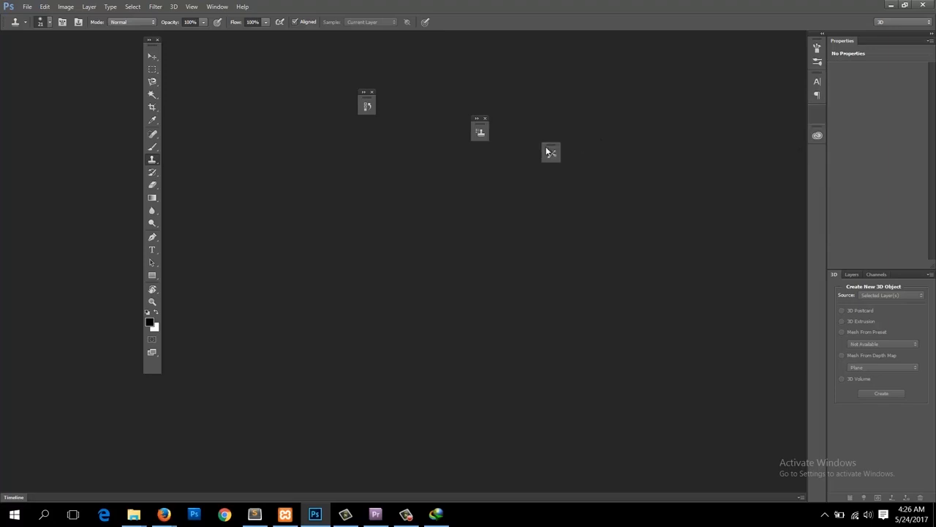
left_click(480, 132)
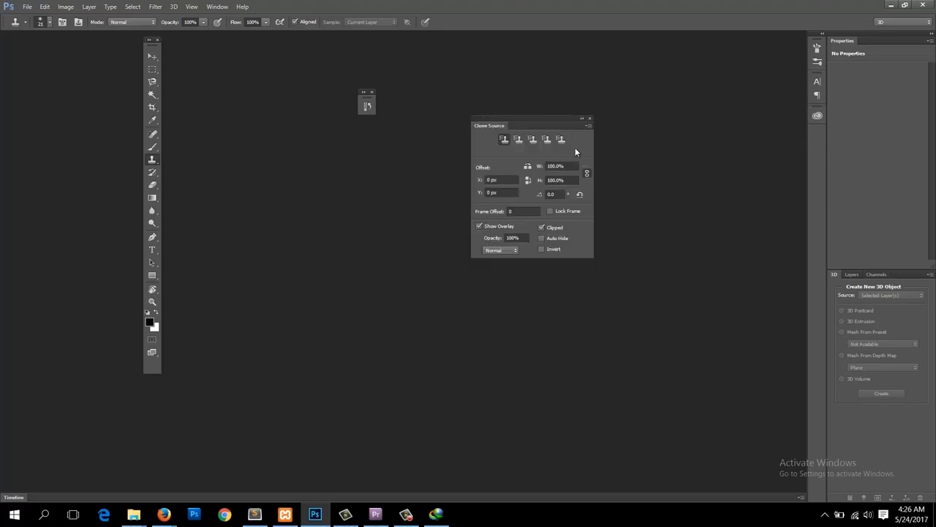
mouse_move(542, 118)
left_mouse_down()
mouse_move(424, 179)
mouse_move(387, 217)
left_mouse_up()
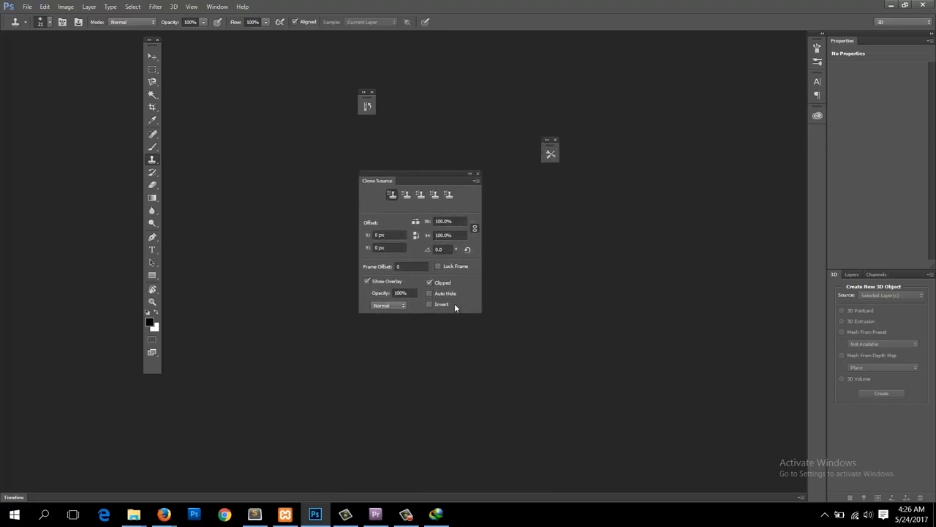
left_click(470, 174)
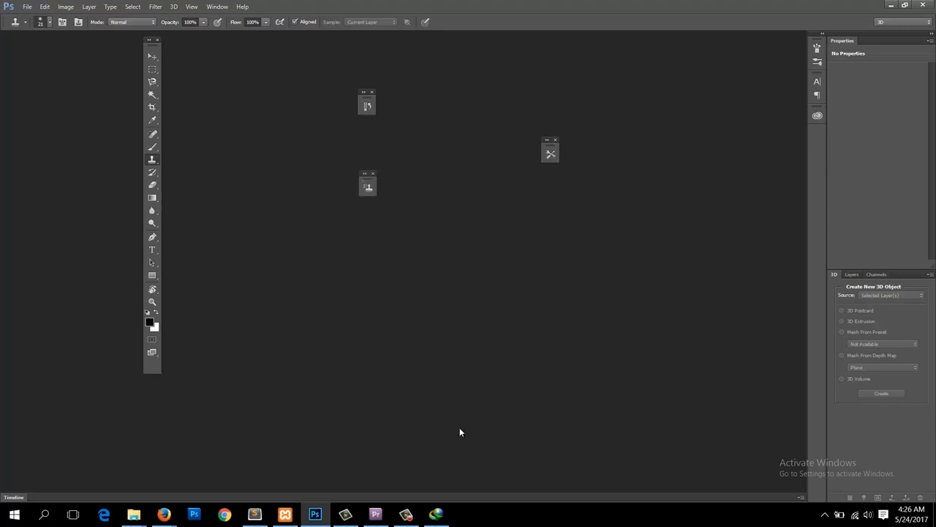
left_click(367, 186)
left_click(469, 174)
Dock the Tools panel back along the workspace edge and add the History panel to the collapsed panel dock below Libraries
left_click_drag(156, 48, 8, 114)
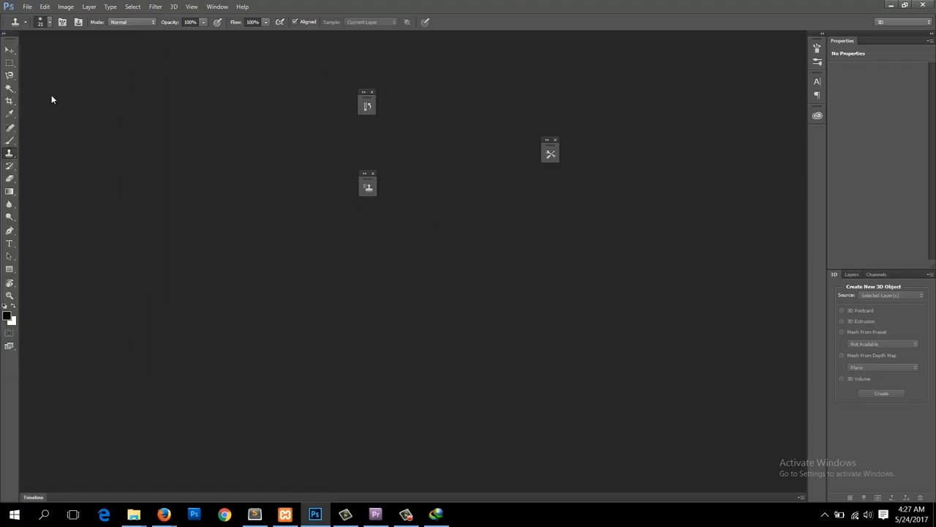
left_click_drag(366, 95, 818, 146)
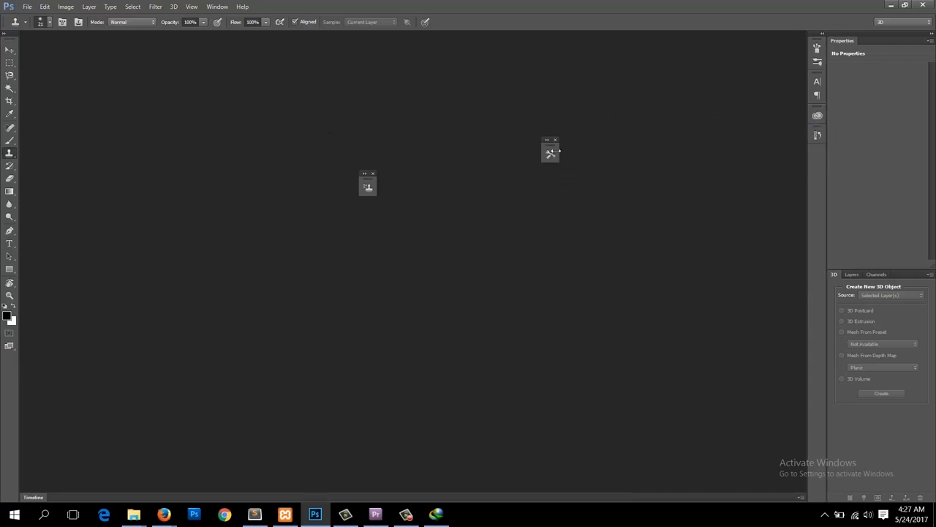
Dock Tool Presets directly above the Timeline and group Clone Source, Brush and Brush Presets with it as tabs
left_click_drag(550, 151, 651, 493)
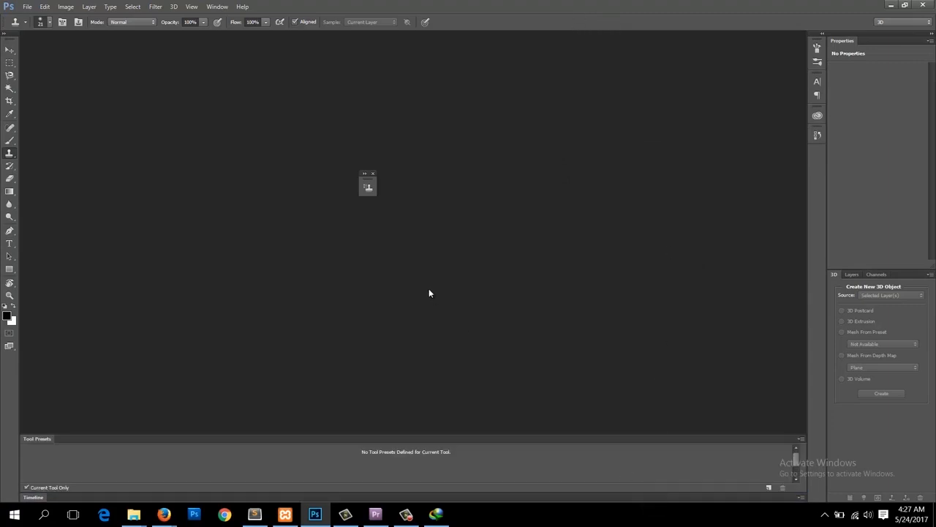
mouse_move(371, 189)
left_mouse_down()
mouse_move(272, 336)
mouse_move(85, 462)
mouse_move(69, 439)
left_mouse_up()
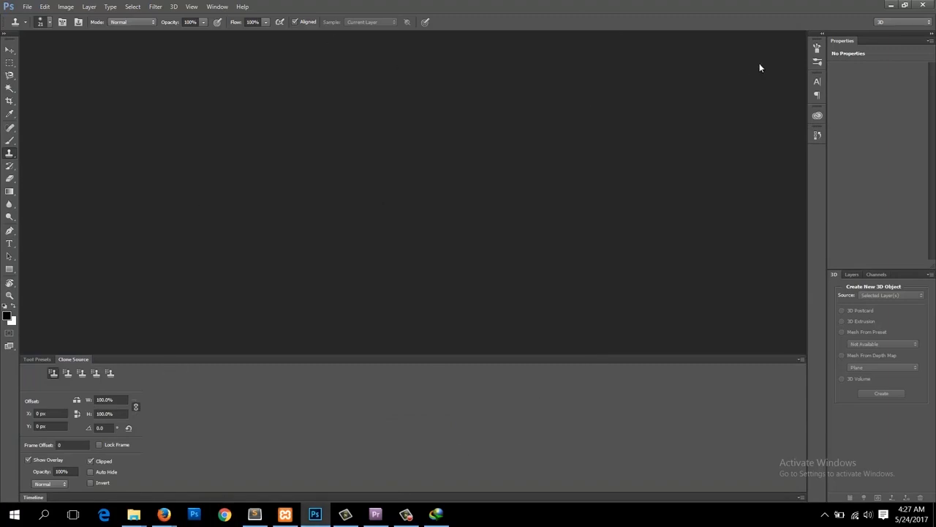
left_click(817, 48)
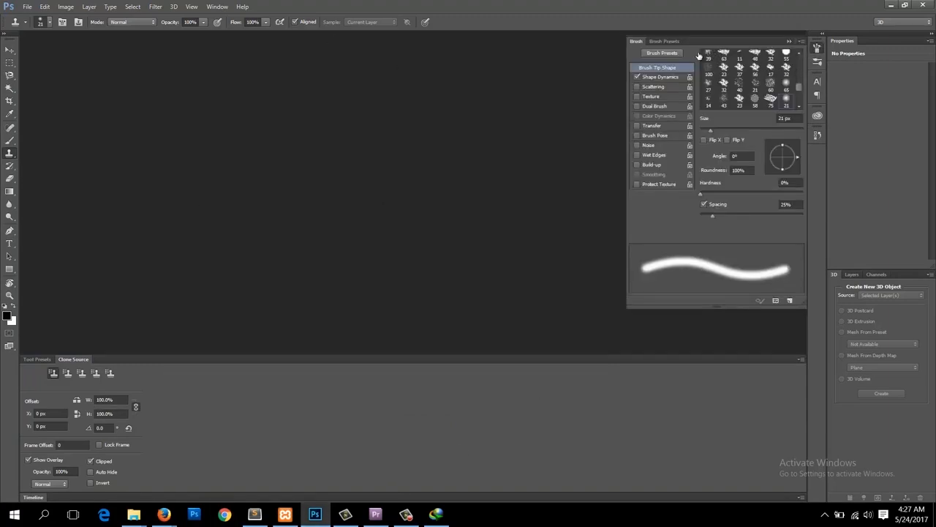
mouse_move(637, 41)
left_mouse_down()
mouse_move(211, 416)
mouse_move(132, 362)
left_mouse_up()
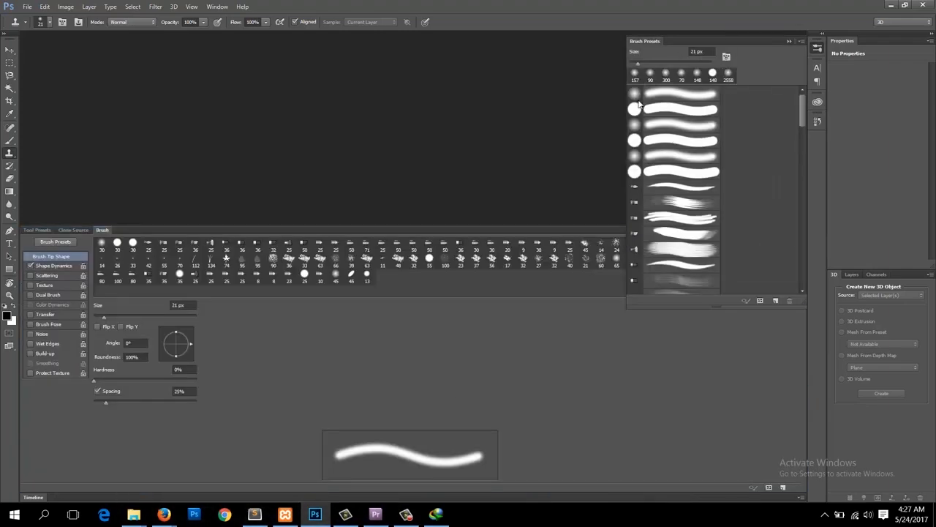
mouse_move(643, 41)
left_mouse_down()
mouse_move(64, 253)
mouse_move(104, 215)
mouse_move(123, 229)
left_mouse_up()
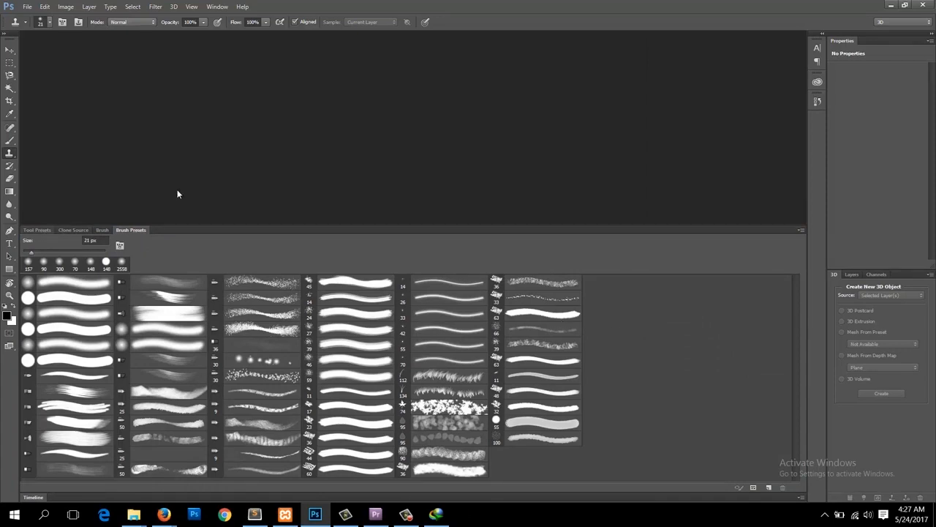
left_click(893, 23)
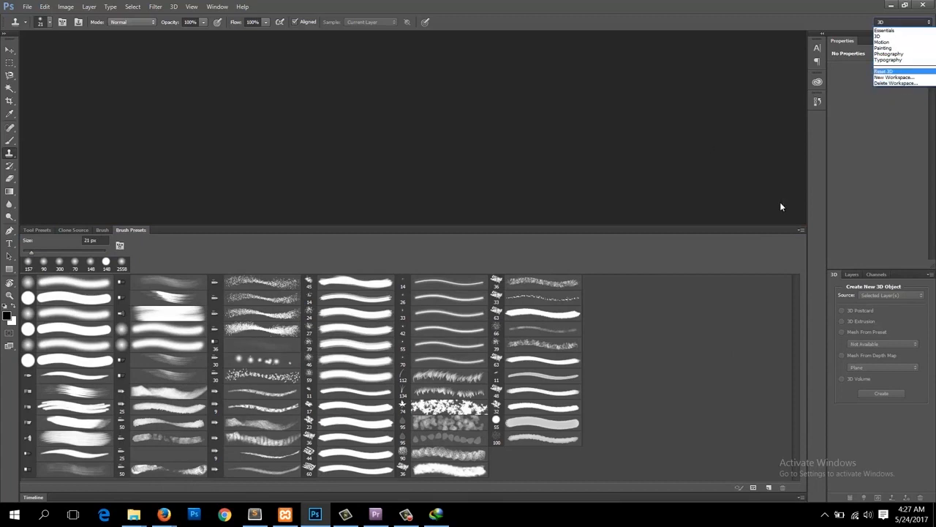
left_click(767, 152)
left_click(216, 8)
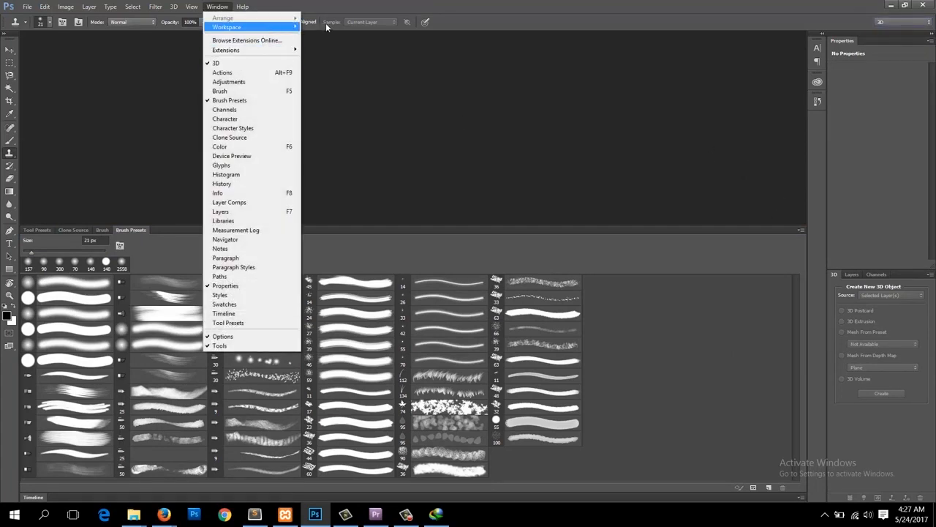
mouse_move(293, 27)
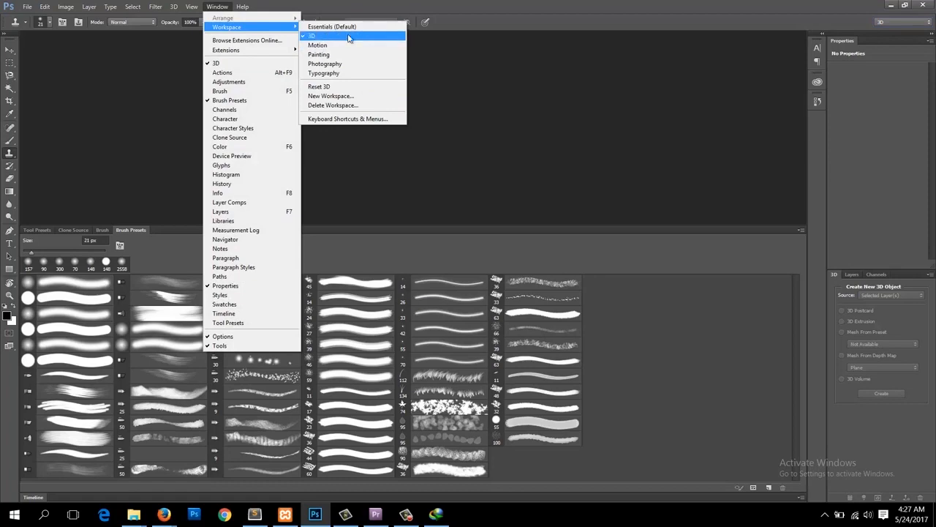
left_click(507, 180)
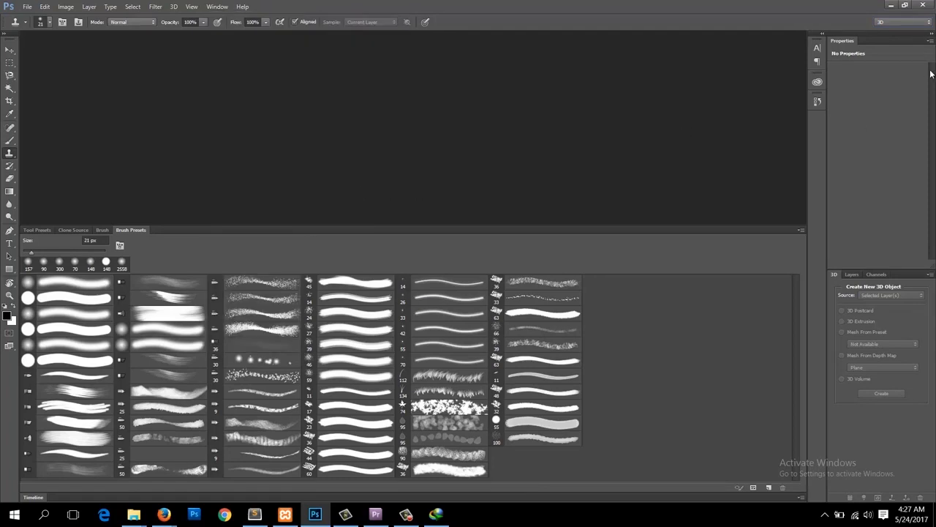
Save the current panel layout as a new workspace named brushes
left_click(900, 22)
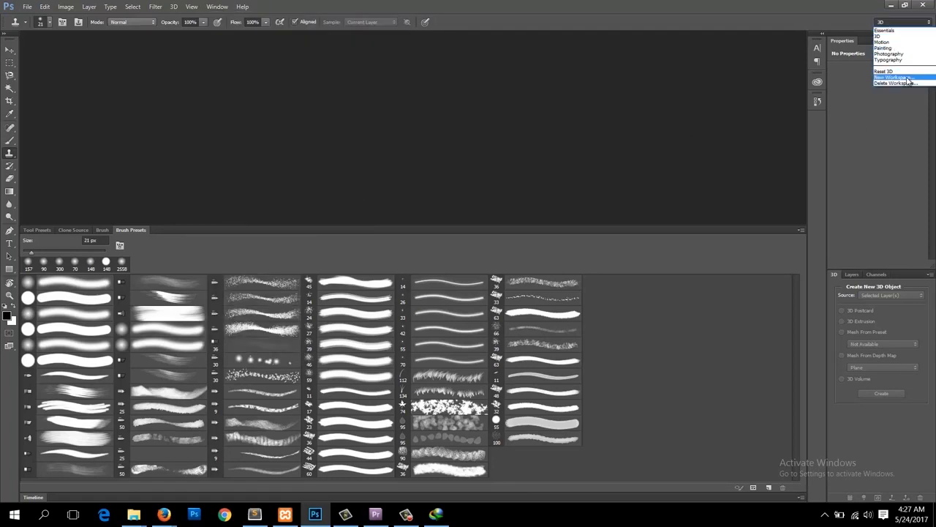
left_click(907, 77)
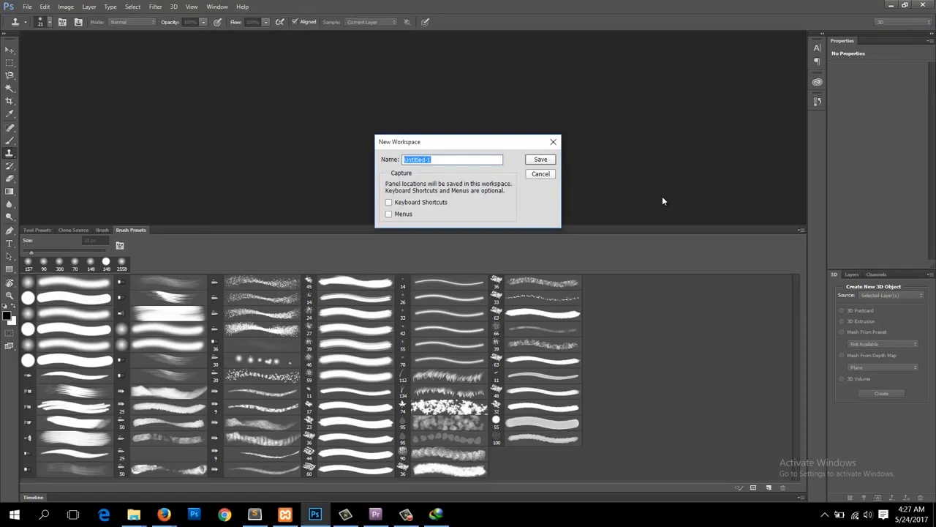
type("brushes")
left_click(540, 161)
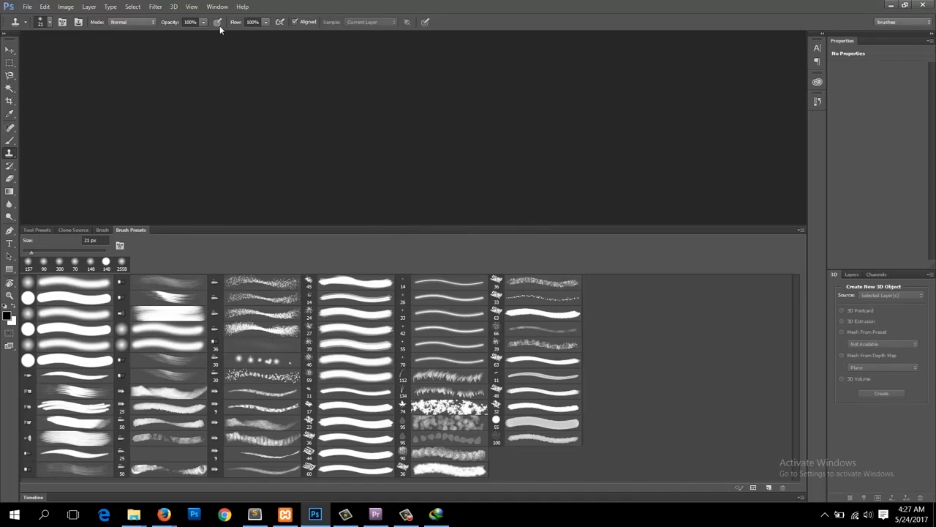
Switch to the Essentials workspace and back to the saved brushes workspace
left_click(218, 7)
mouse_move(244, 27)
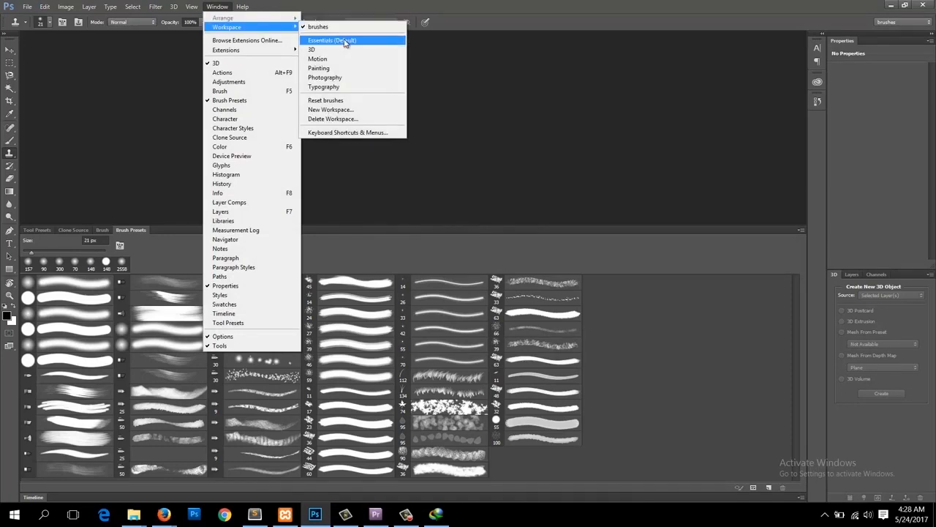
left_click(531, 164)
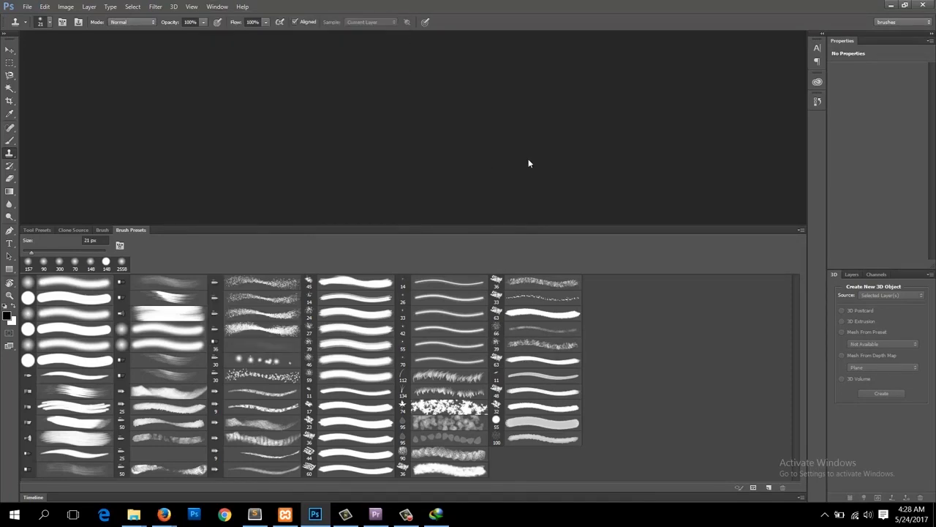
left_click(904, 23)
left_click(901, 47)
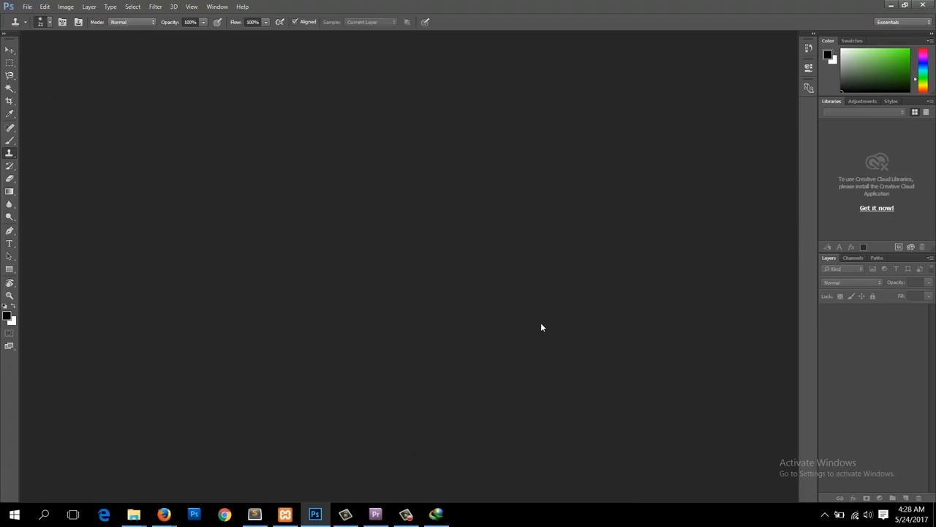
left_click(218, 6)
mouse_move(234, 25)
left_click(310, 27)
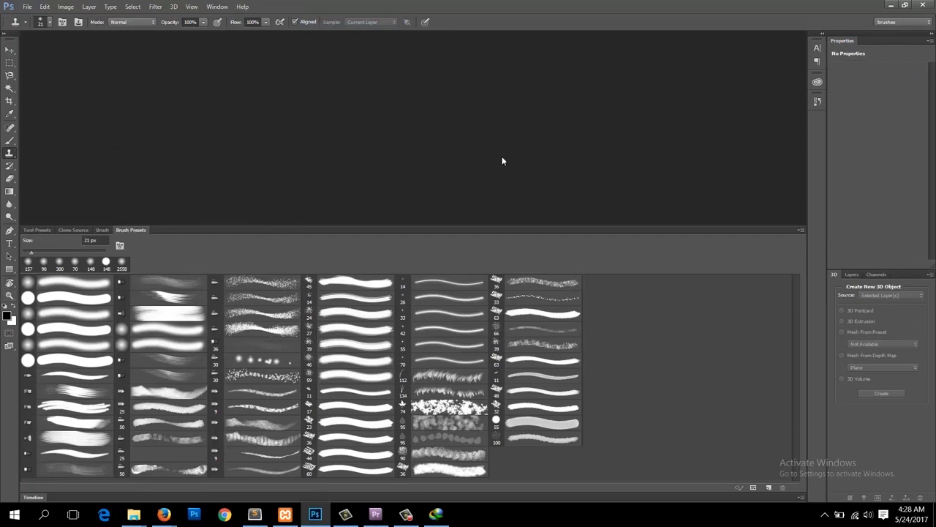
Check which workspaces are offered for deletion while the brushes workspace is active, and cancel without deleting any
left_click(217, 7)
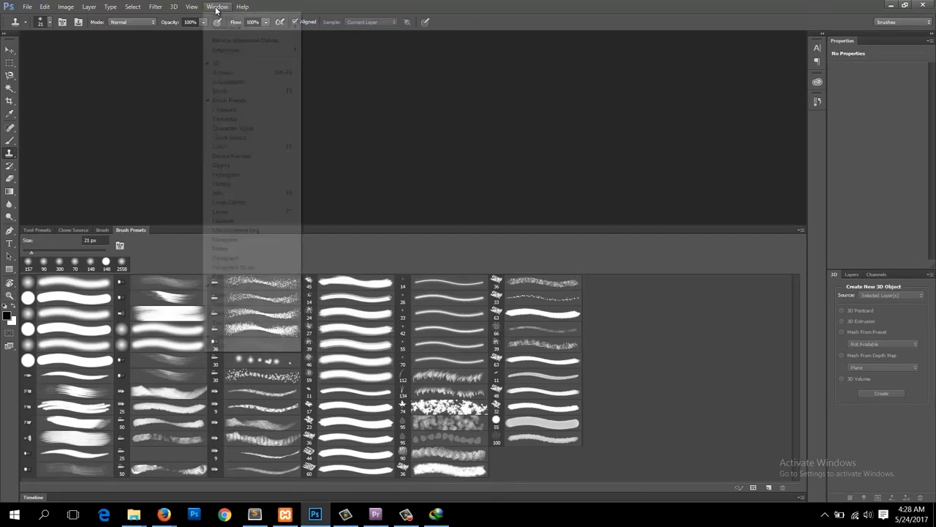
mouse_move(248, 27)
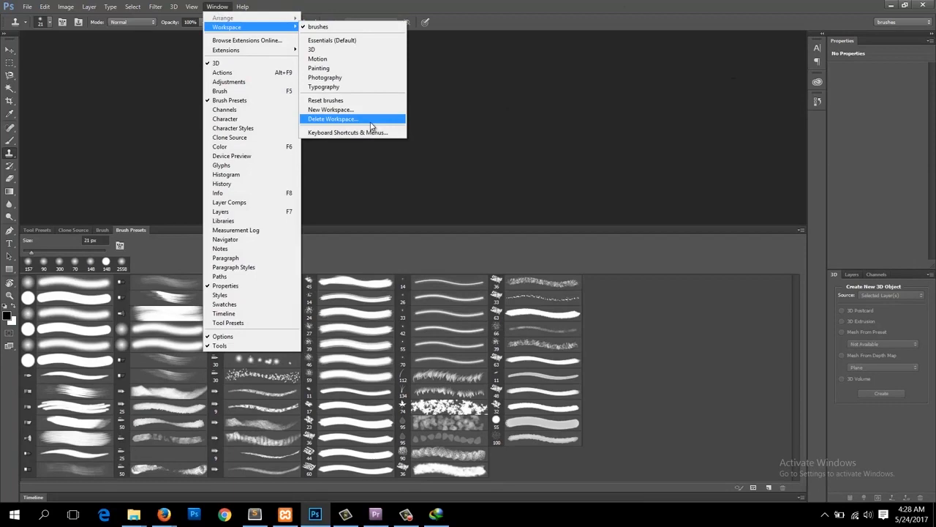
left_click(604, 184)
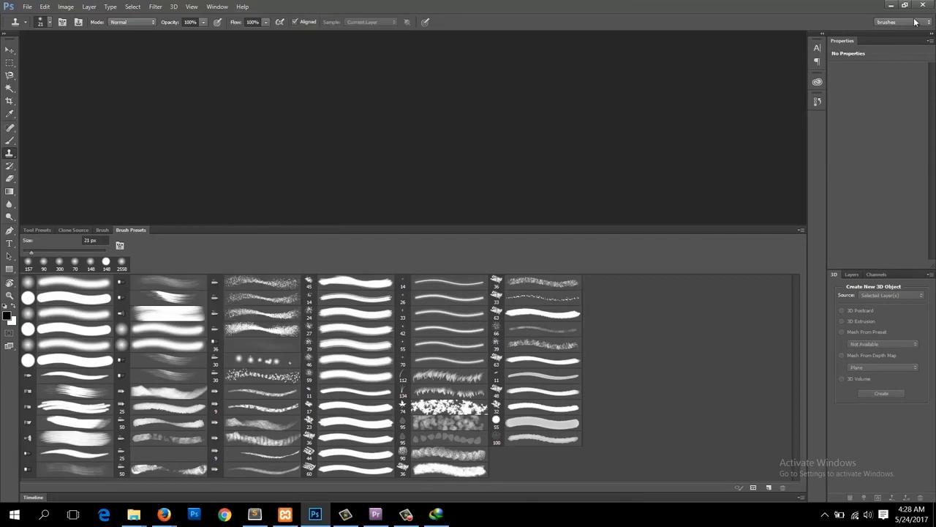
left_click(908, 26)
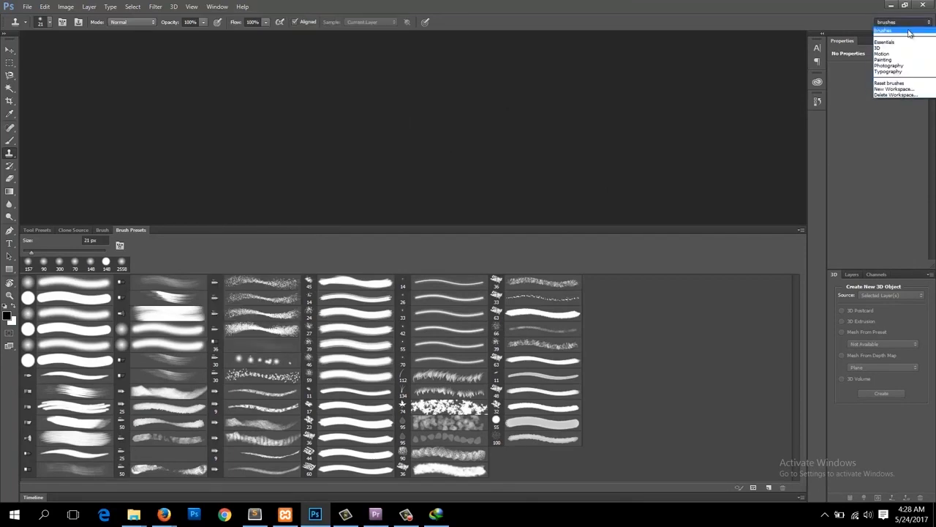
left_click(906, 98)
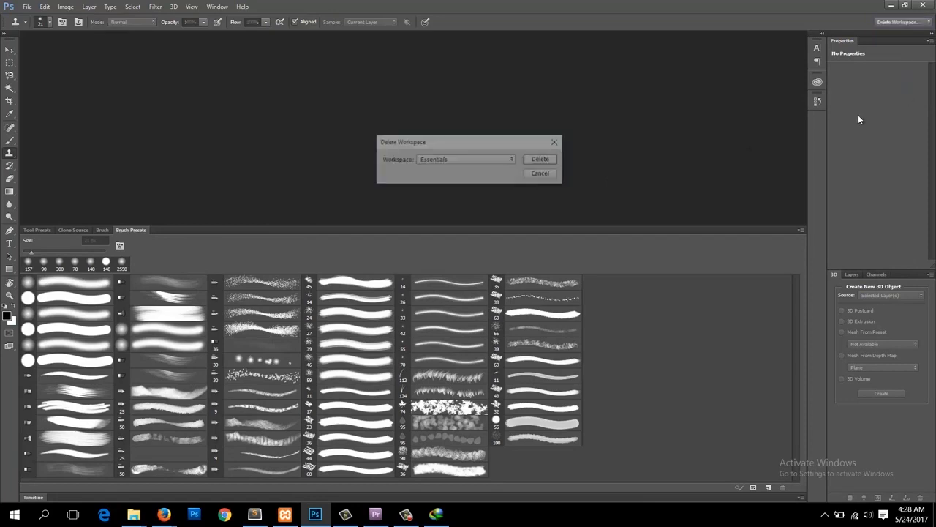
left_click(541, 158)
left_click(492, 197)
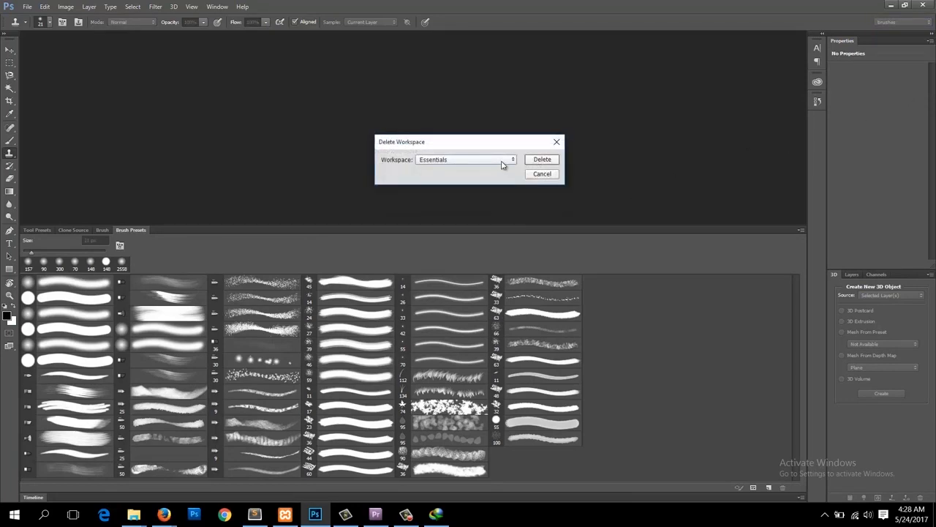
left_click(512, 159)
left_click(517, 144)
left_click(540, 174)
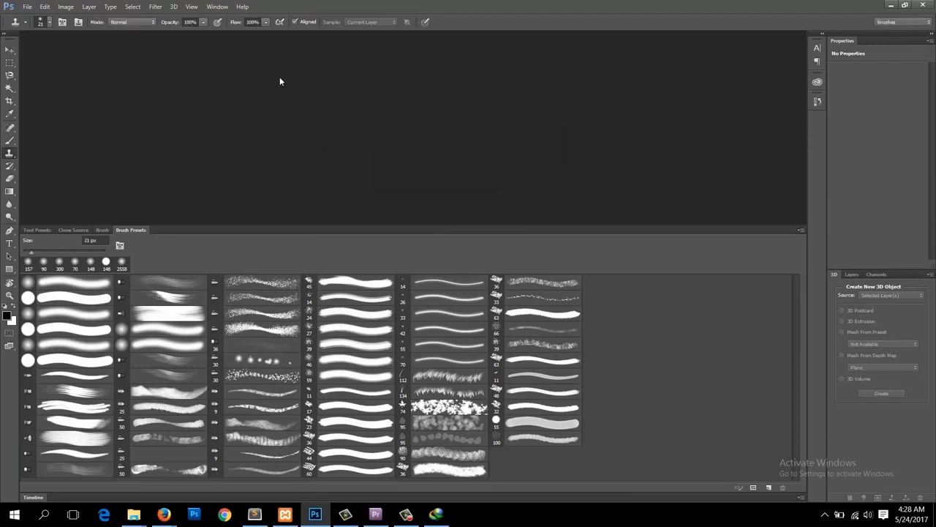
Switch from the brushes workspace to the Essentials (Default) workspace
left_click(218, 6)
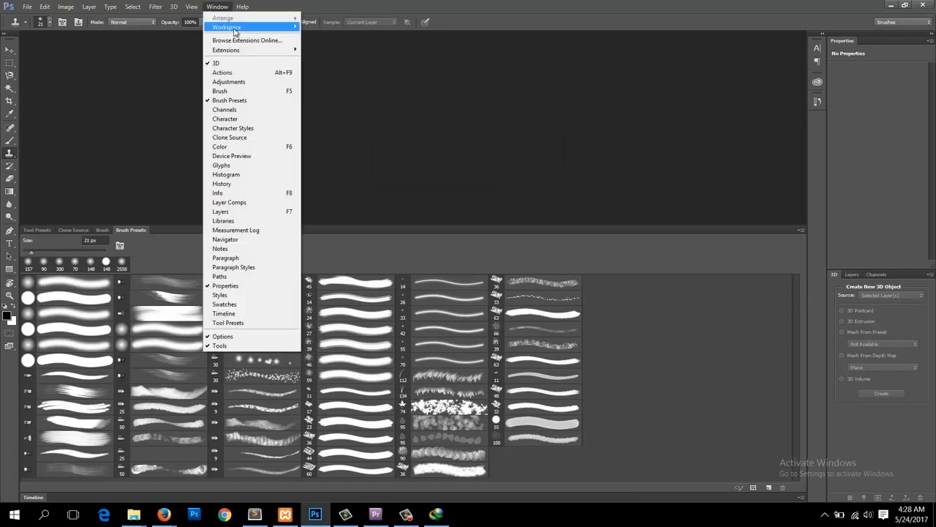
mouse_move(237, 30)
left_click(332, 41)
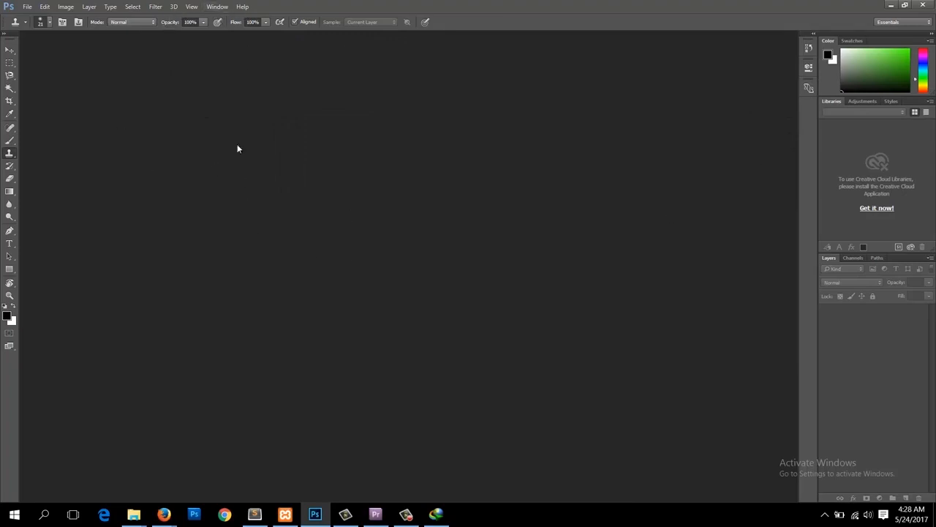
Delete the saved brushes workspace and confirm its removal
left_click(227, 6)
mouse_move(253, 27)
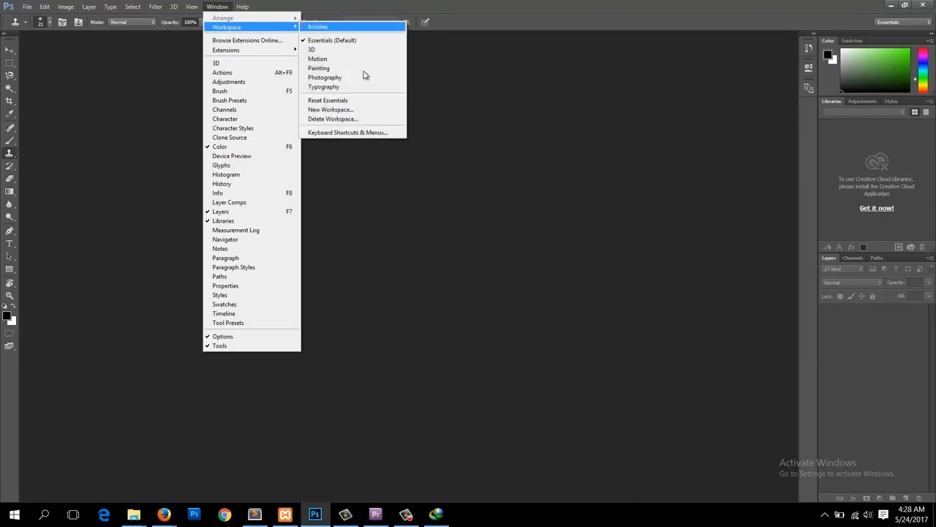
left_click(366, 117)
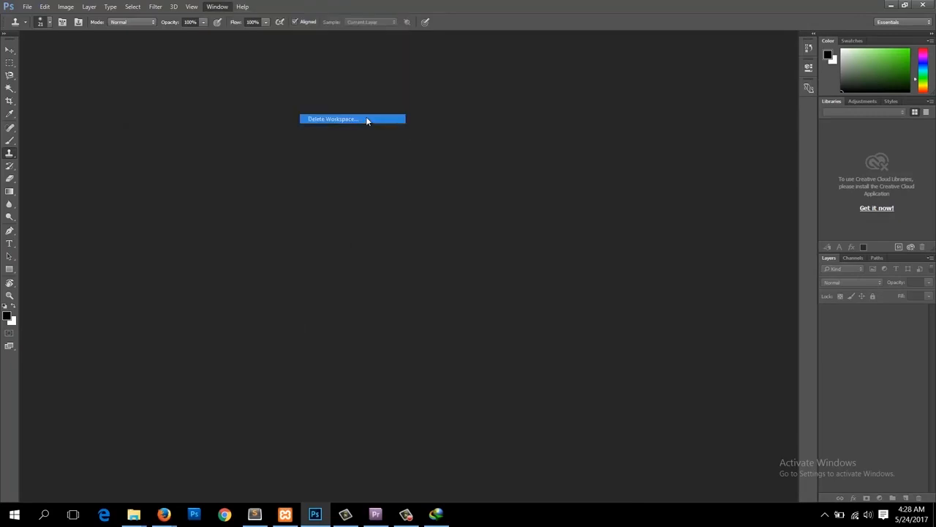
left_click(543, 161)
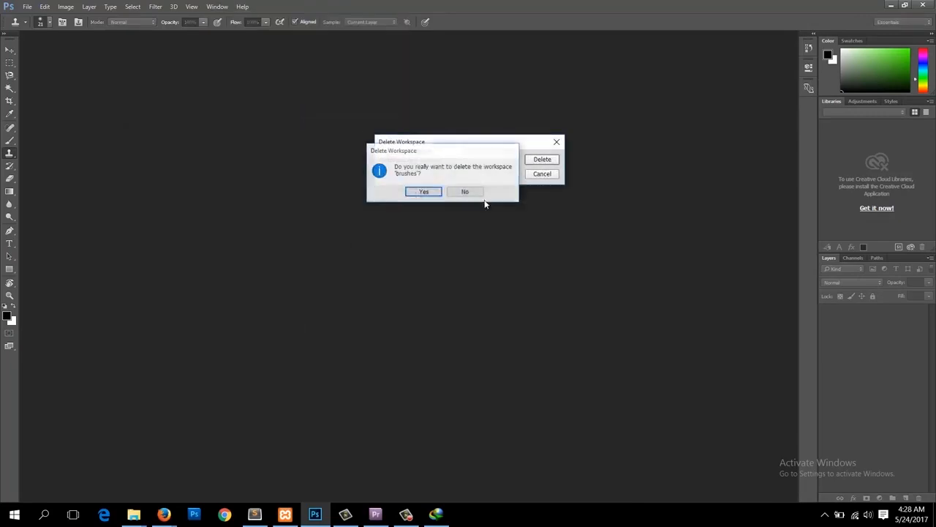
left_click(416, 193)
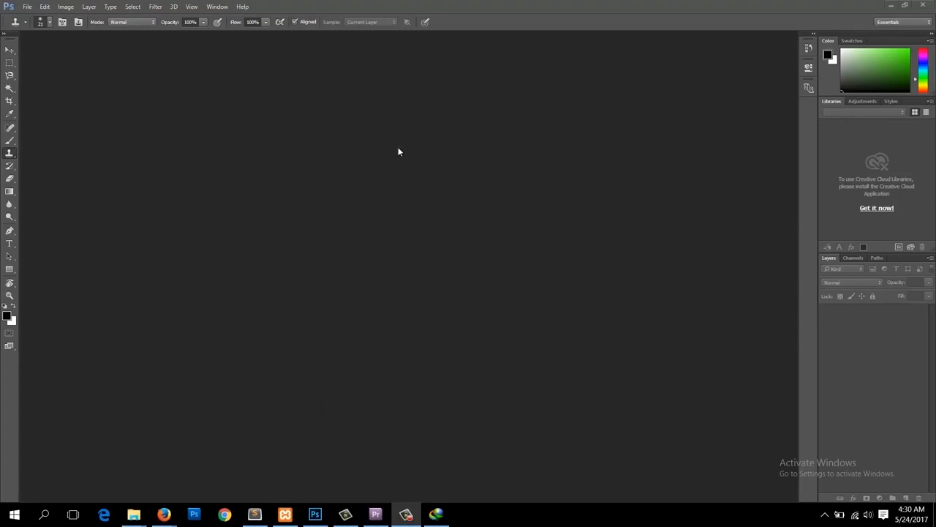
Float and lengthen the Layers panel over the workspace, then close it and show it again
left_click_drag(834, 260, 493, 149)
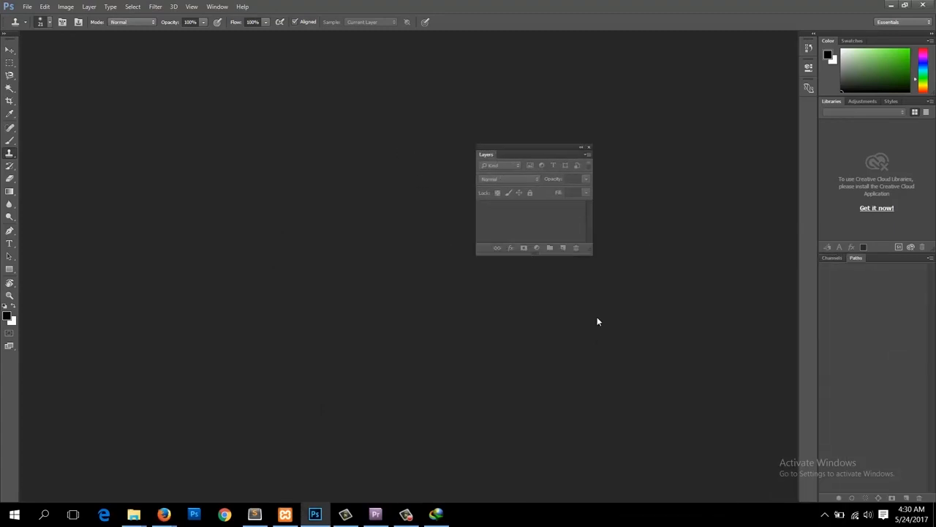
left_click_drag(534, 267, 539, 403)
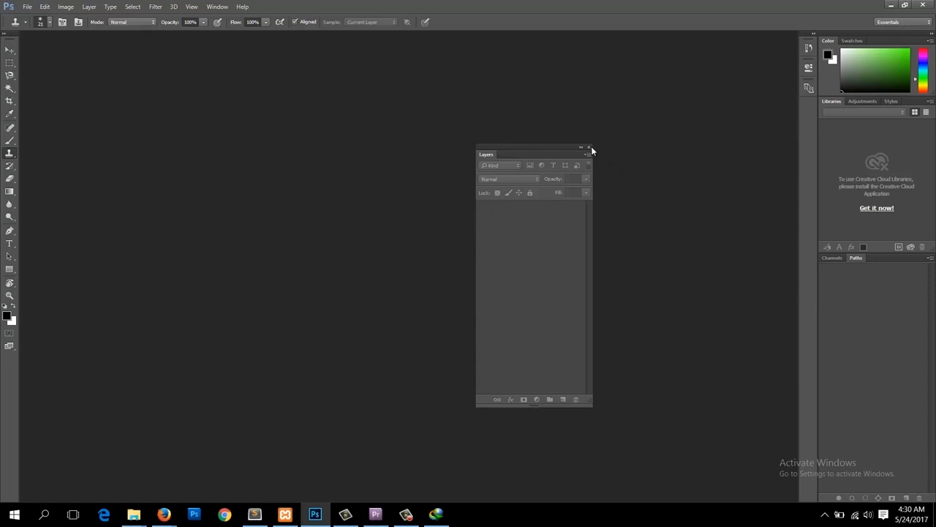
key("F7")
left_click(222, 7)
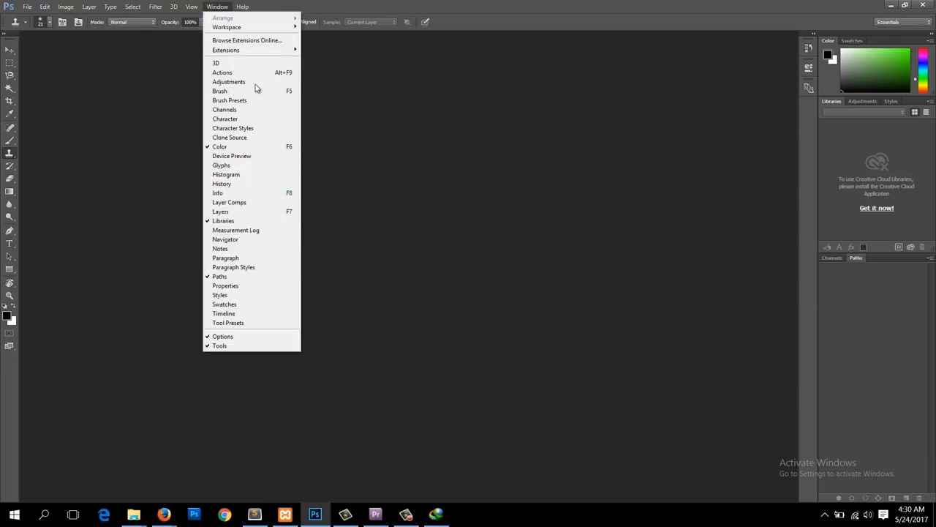
left_click(256, 212)
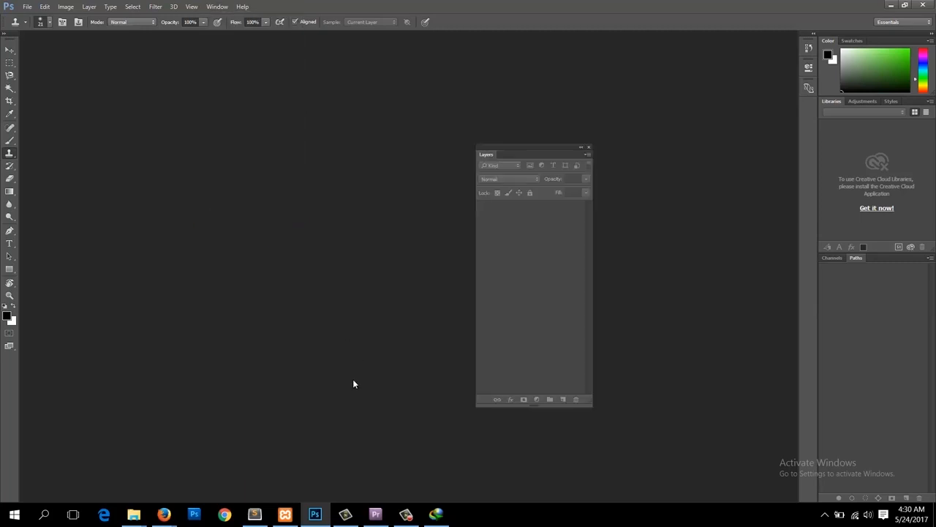
Dock the Layers panel along the bottom of the document area, then move it back over the Channels and Paths group
left_click_drag(502, 152, 79, 512)
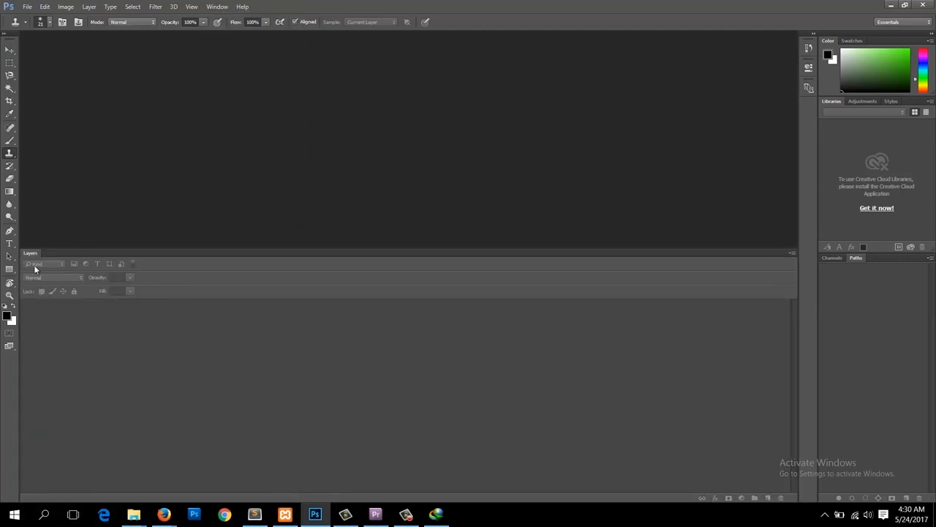
left_click_drag(40, 253, 825, 256)
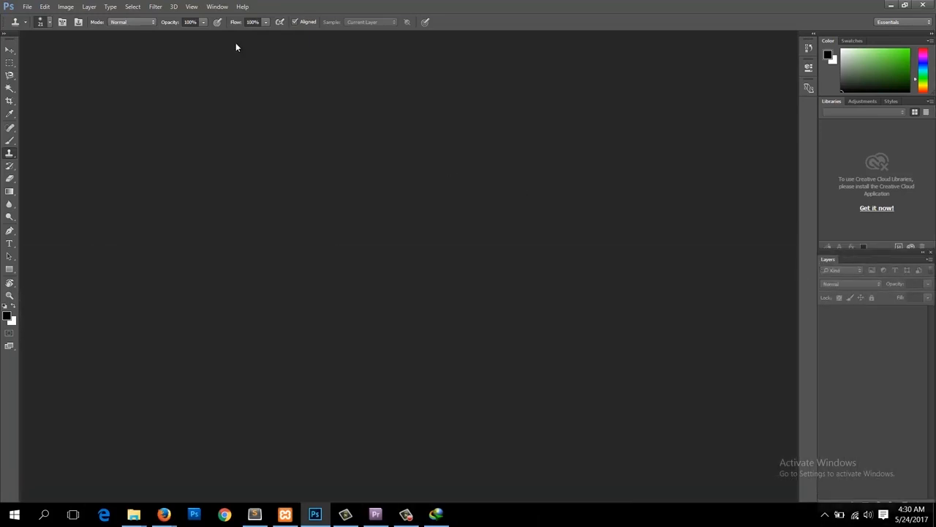
Reset the Essentials workspace to its default panel layout
left_click(217, 6)
mouse_move(236, 28)
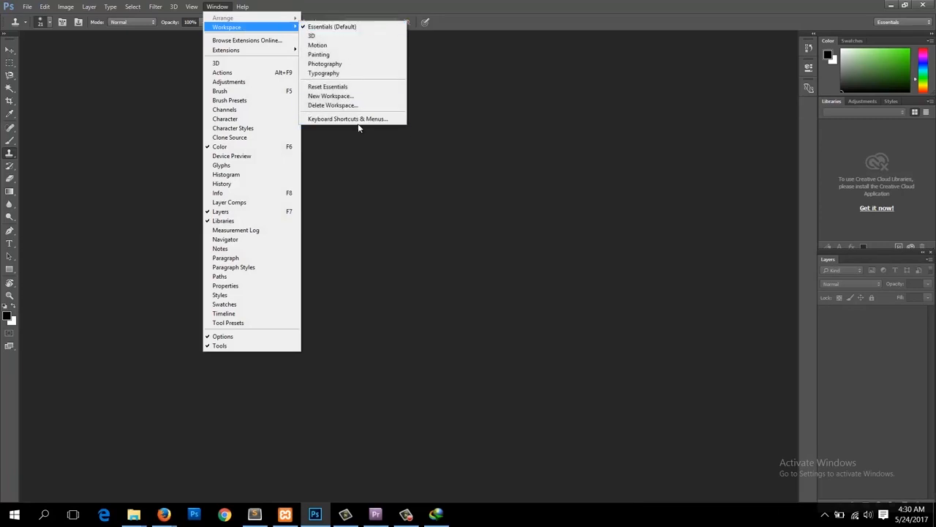
left_click(333, 86)
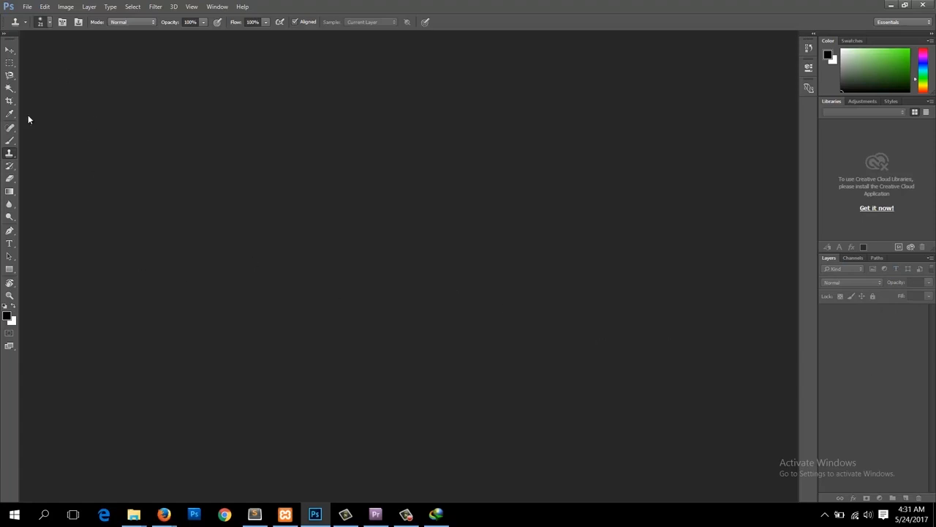
Create a document named new at the Default Photoshop Size, 7 by 5 inches, 300 pixels/inch, RGB, with a white background
left_click(27, 7)
left_click(48, 23)
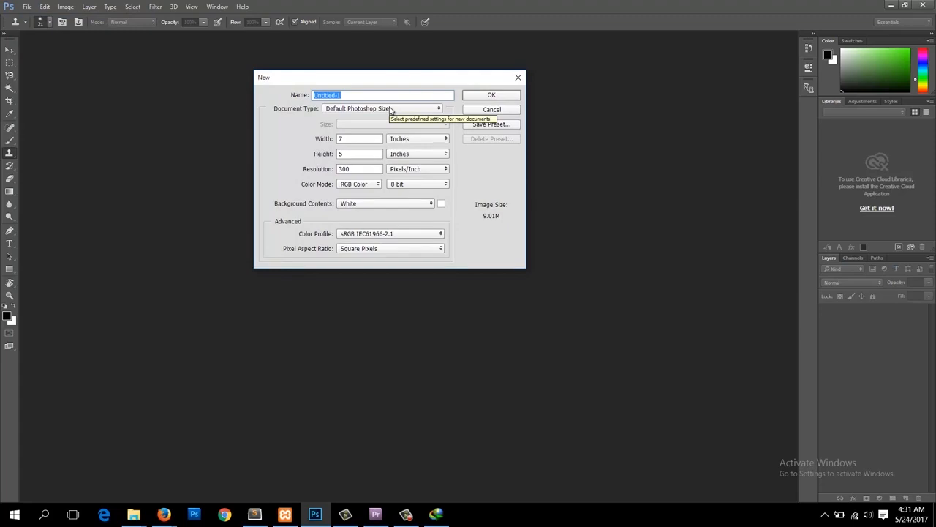
type("new")
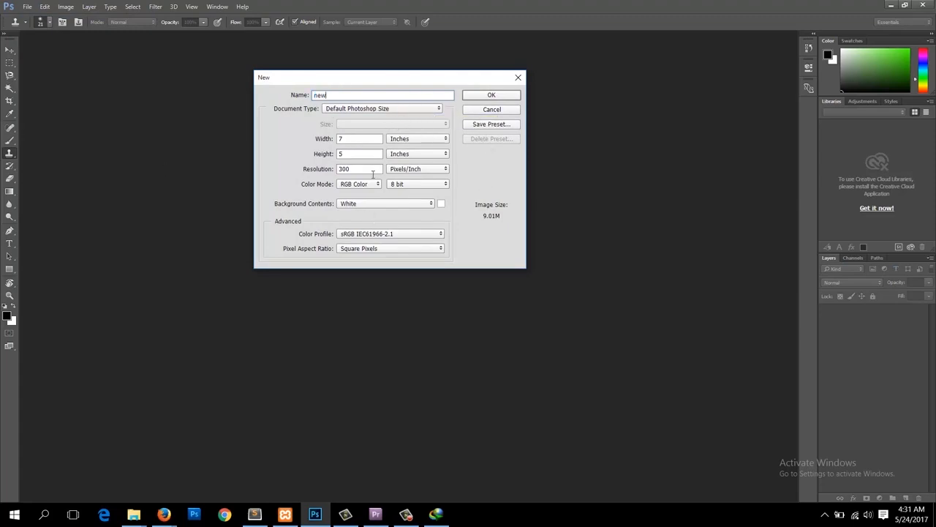
left_click(480, 96)
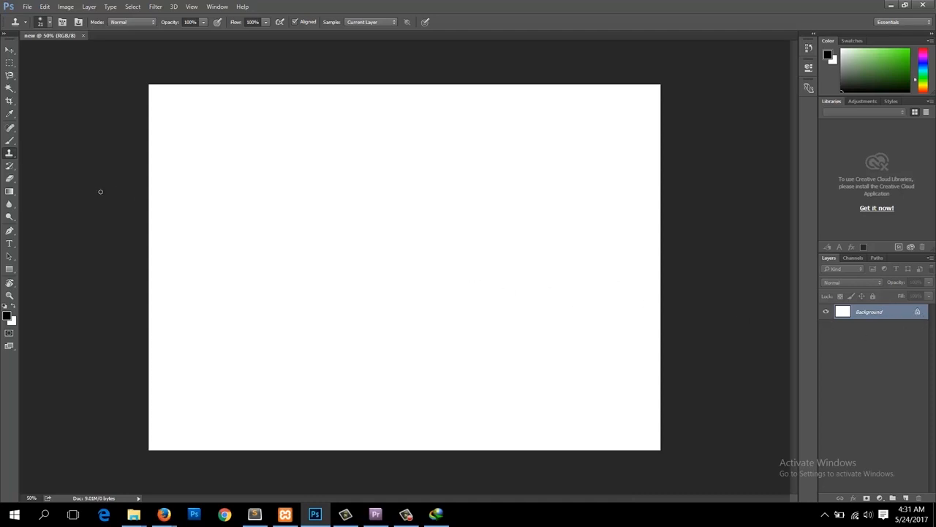
Try to paint on the blank canvas with the Clone Stamp tool
left_click(477, 230)
left_click(449, 199)
left_click(464, 197)
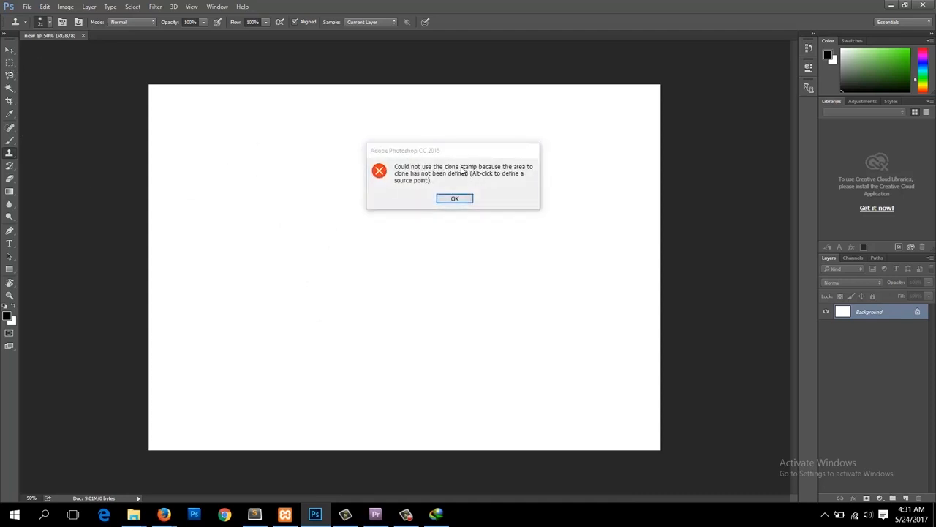
left_click(464, 196)
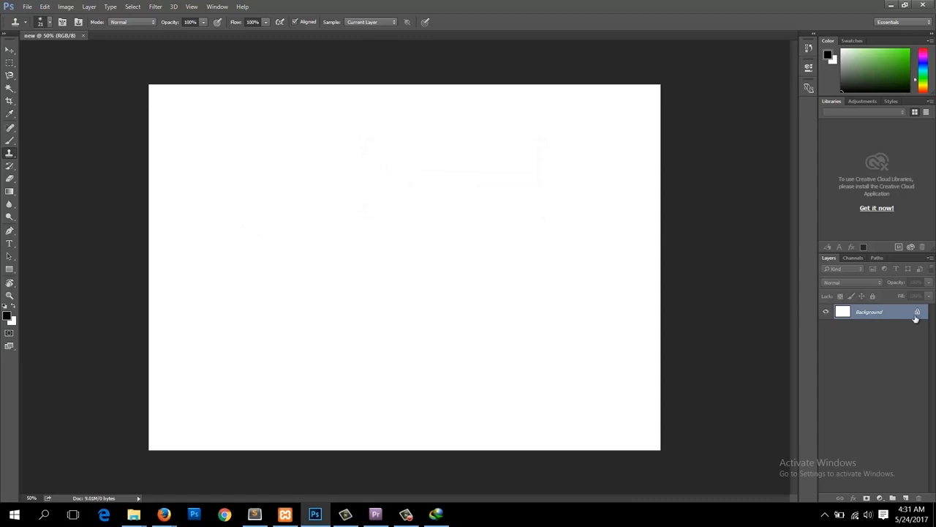
Unlock the Background layer so it becomes a regular layer, leaving its layer style options unchanged
left_click(917, 313)
double_click(925, 312)
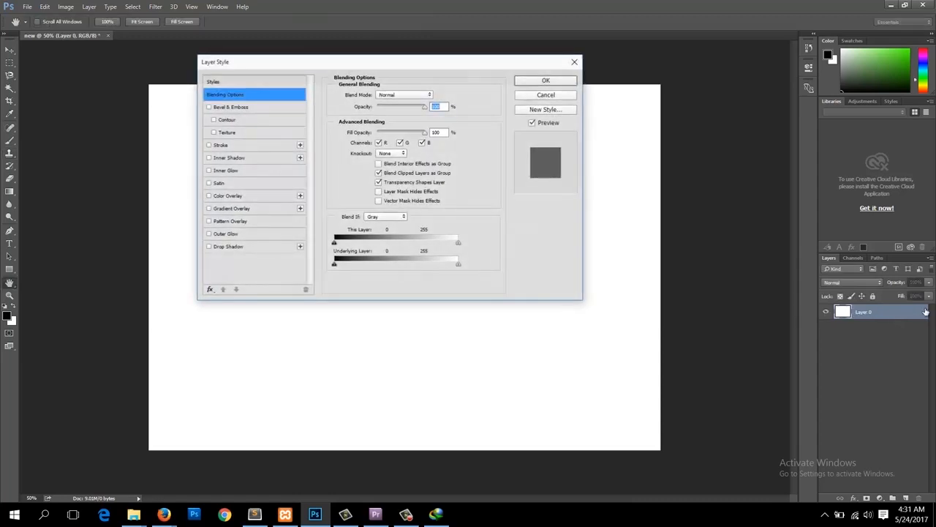
left_click(553, 95)
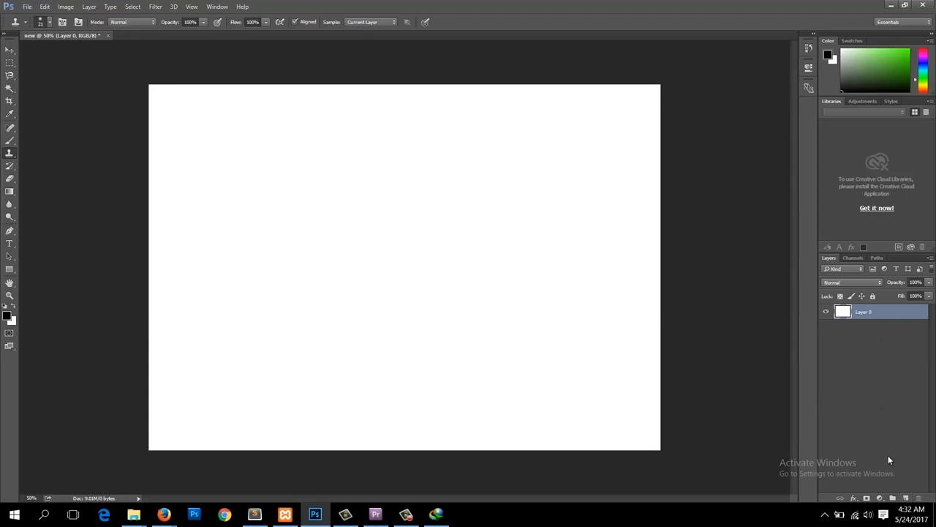
Add an empty layer above Layer 0, then hide Layer 0 and show it again
left_click(906, 497)
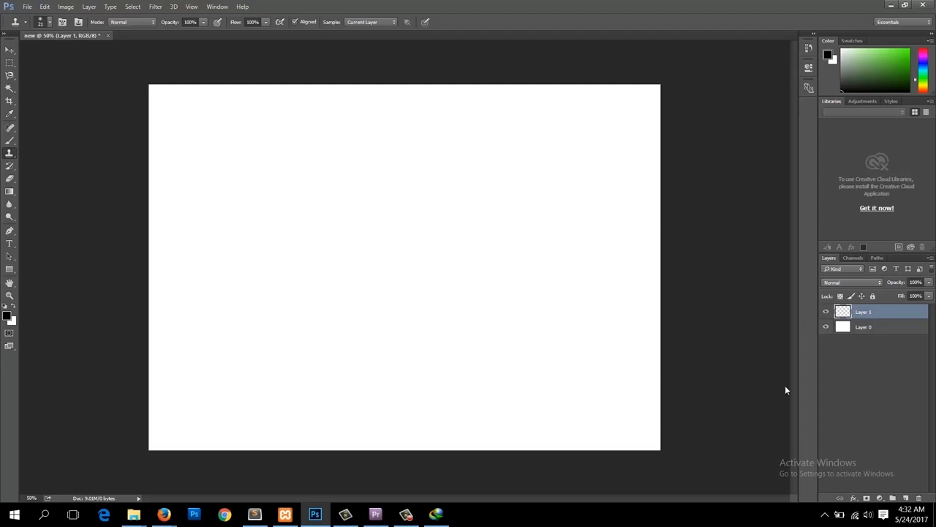
left_click(826, 327)
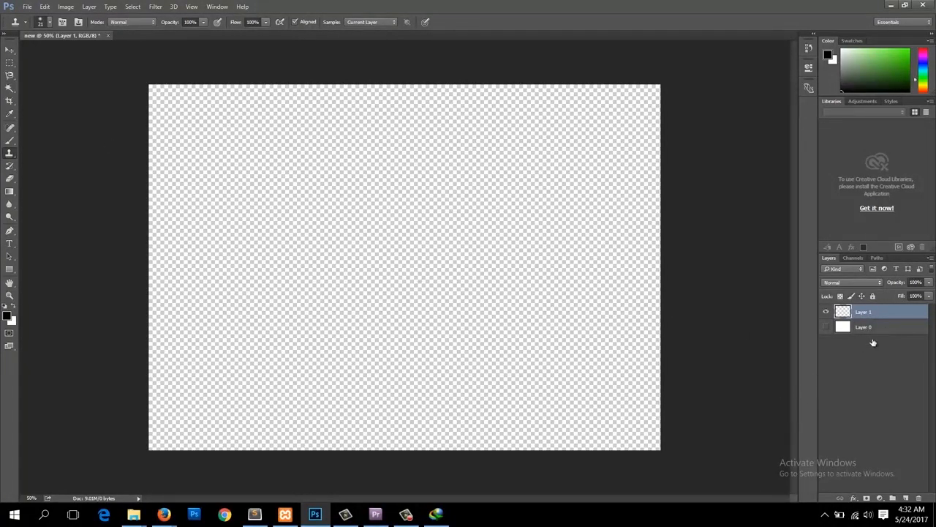
left_click(825, 326)
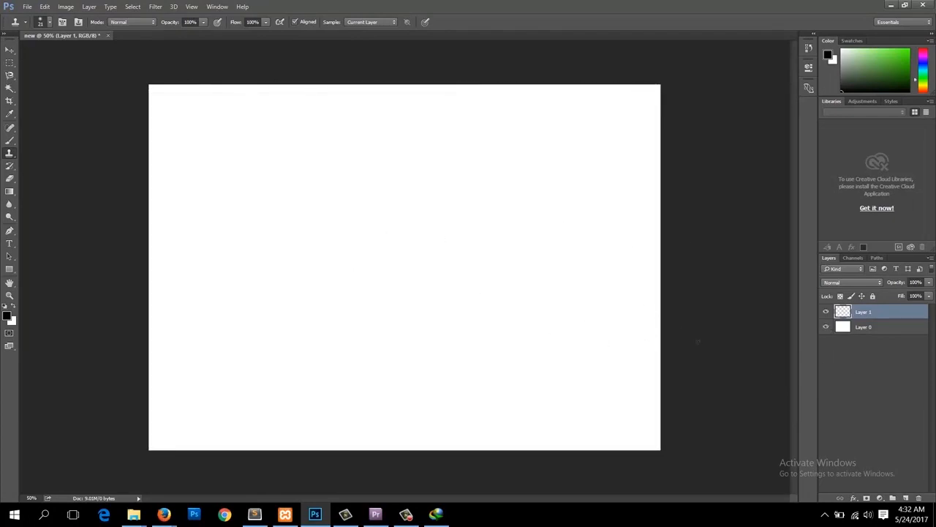
Add three more empty layers above Layer 1
left_click(905, 498)
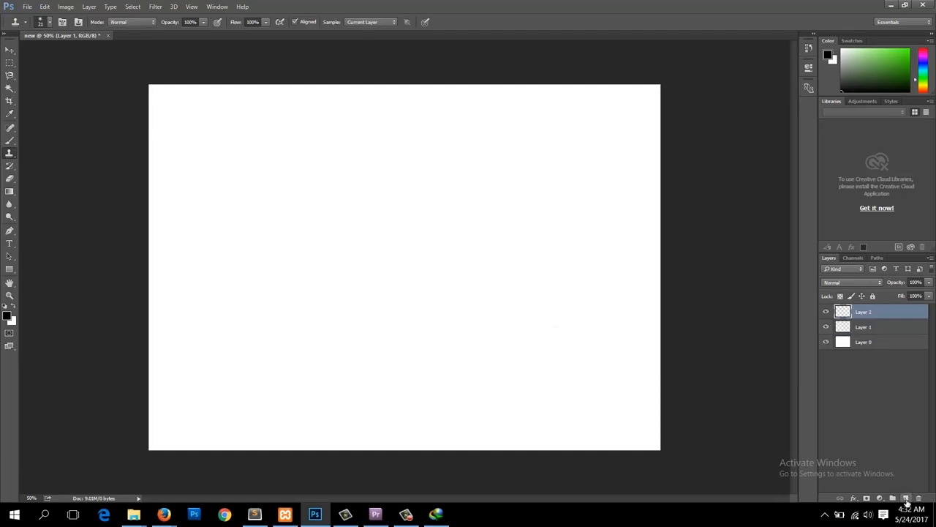
left_click(906, 498)
left_click(906, 498)
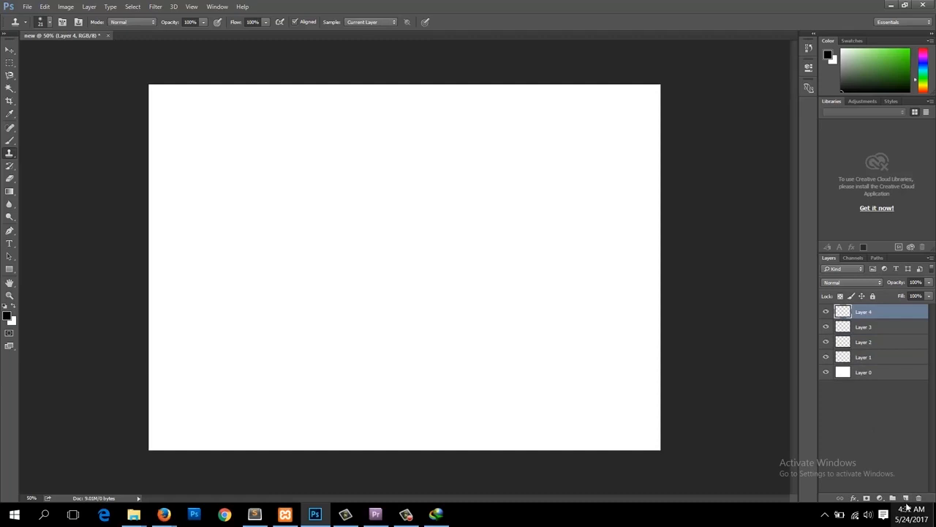
left_click(908, 504)
left_click(907, 505)
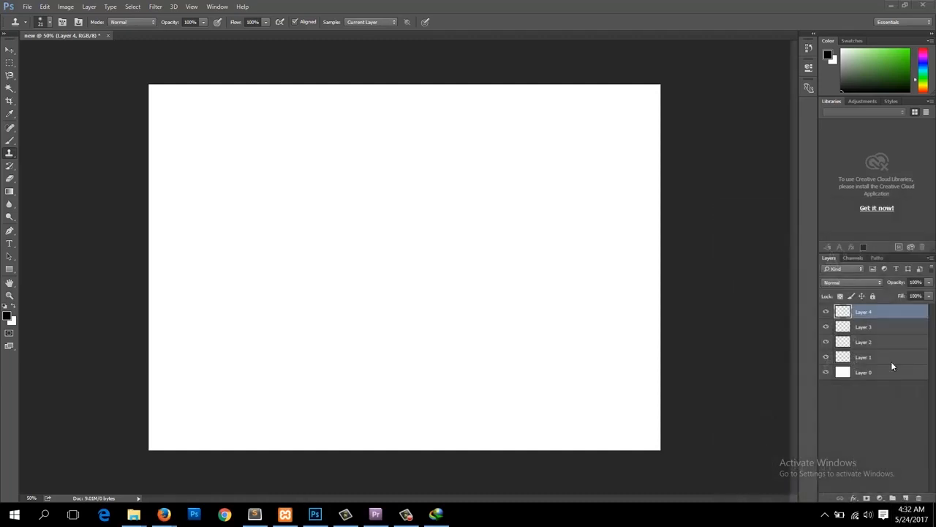
Deselect all layers, then select Layer 1 through Layer 4 one after another
left_click(890, 296)
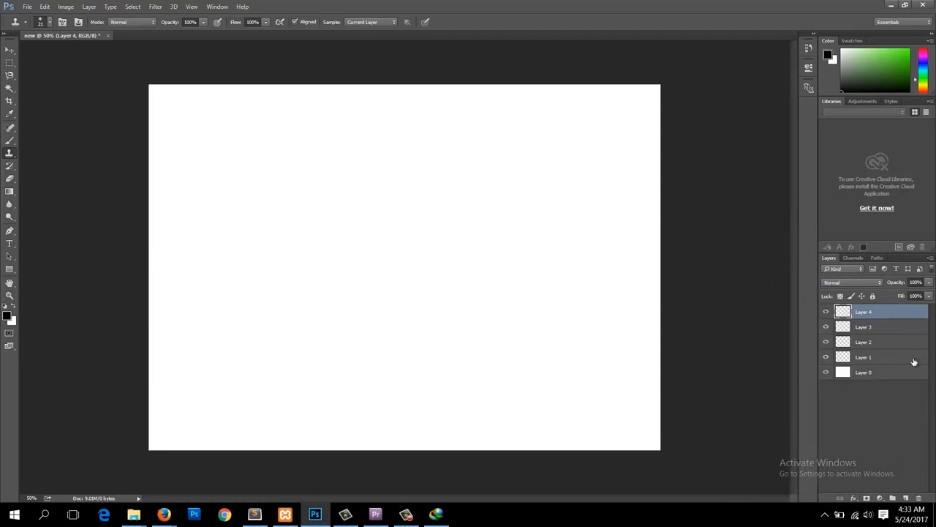
left_click(881, 418)
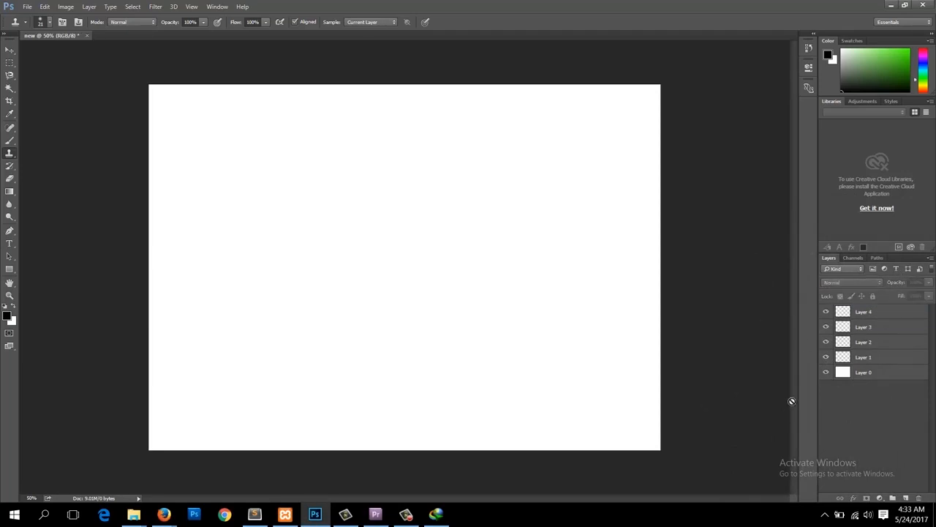
left_click(860, 358)
left_click(869, 342)
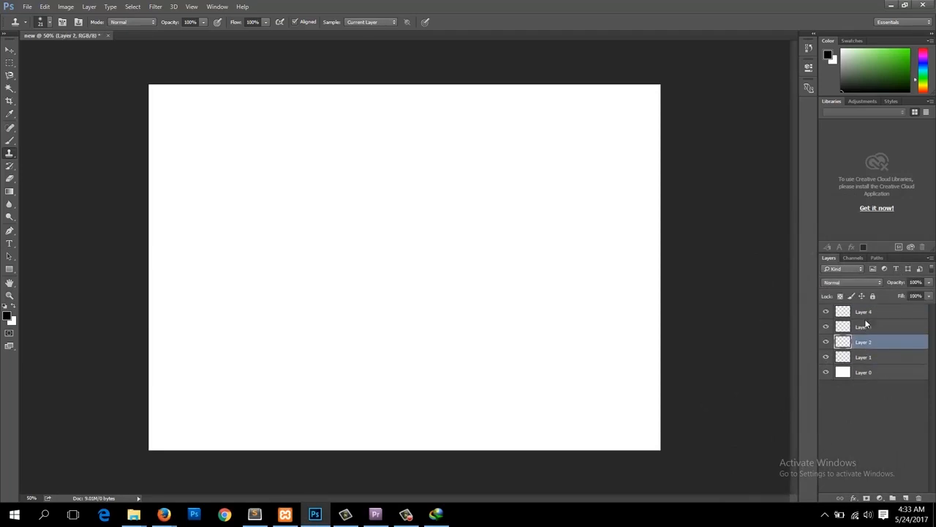
left_click(868, 327)
left_click(867, 313)
Select Layer 0 and fill it with the black foreground color, then with the white background color
left_click(878, 379)
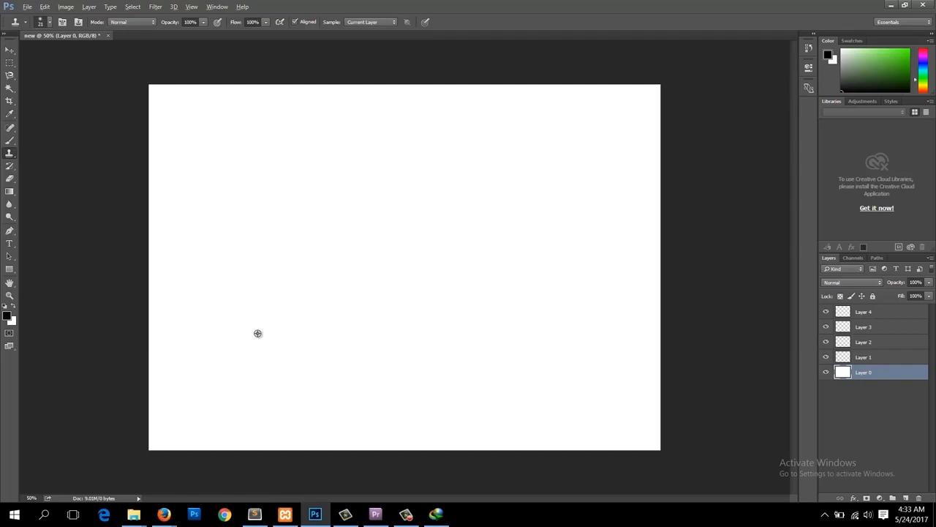
key("alt+BackSpace")
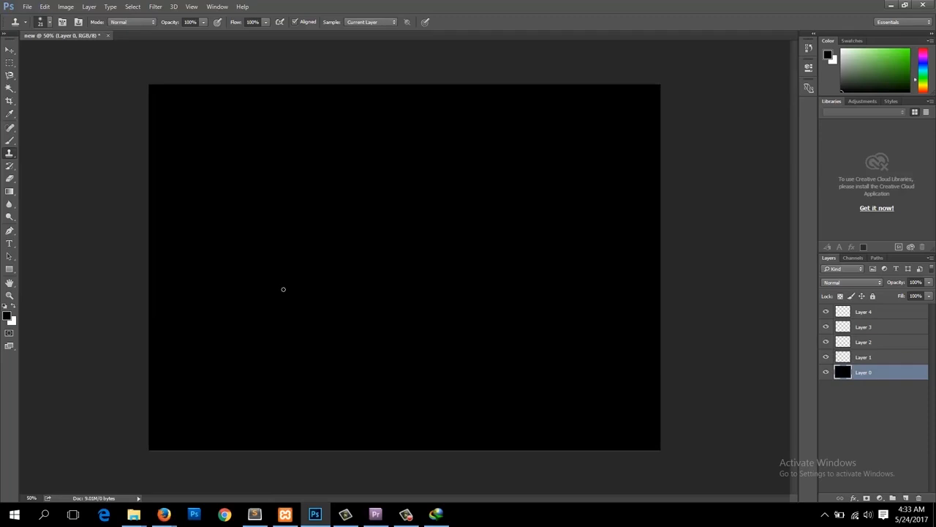
key("ctrl+BackSpace")
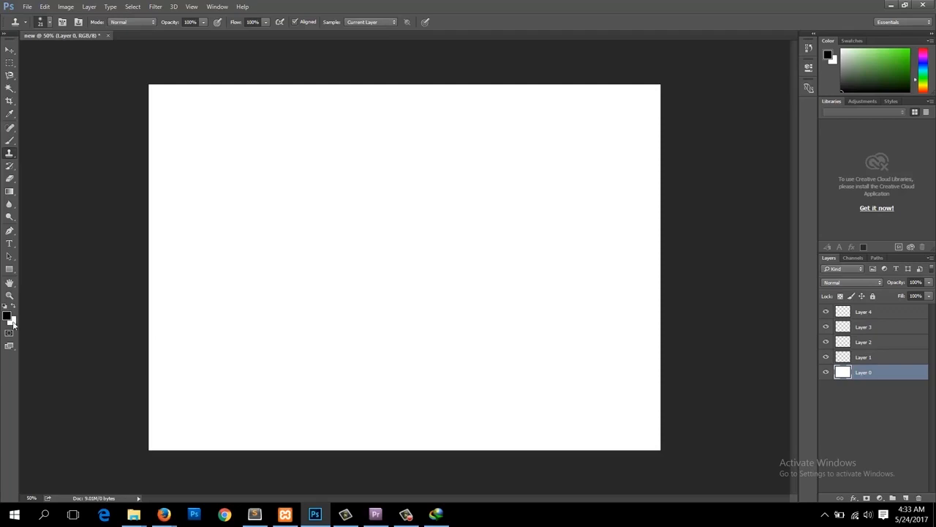
Set the foreground color to blue 1814bd and fill Layer 0 with it
left_click(9, 317)
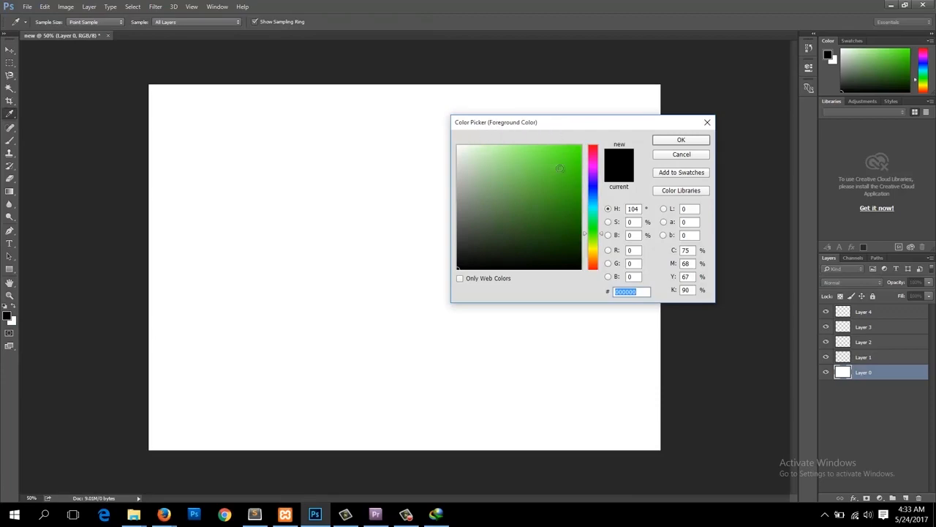
left_click(567, 177)
left_click_drag(598, 202, 598, 186)
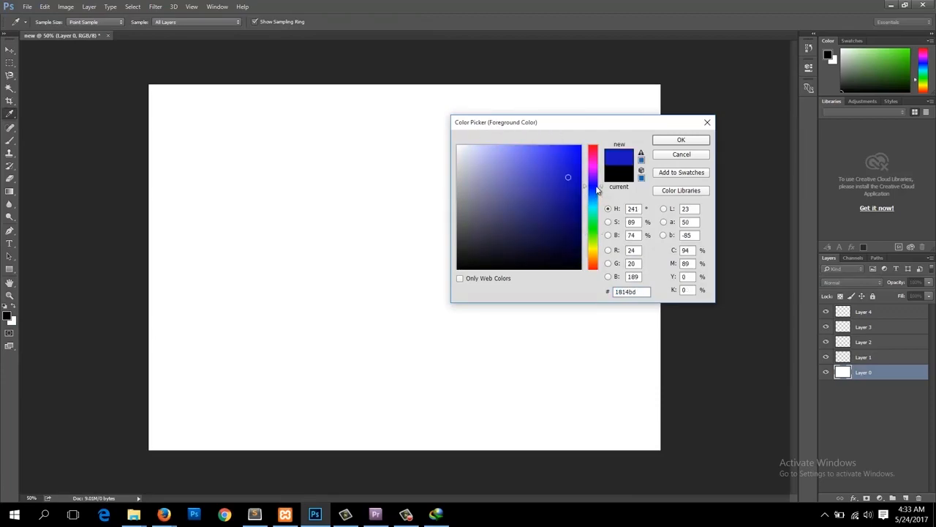
key("s")
left_click(681, 140)
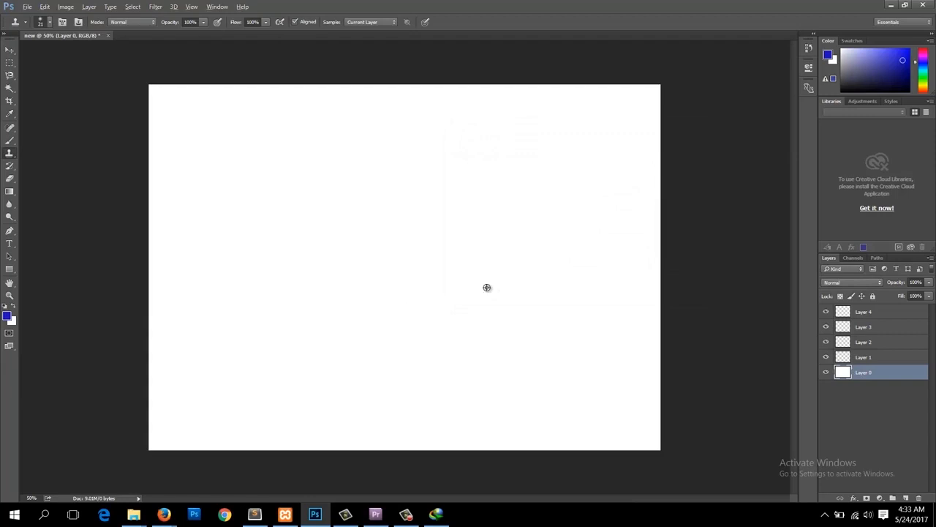
key("alt+BackSpace")
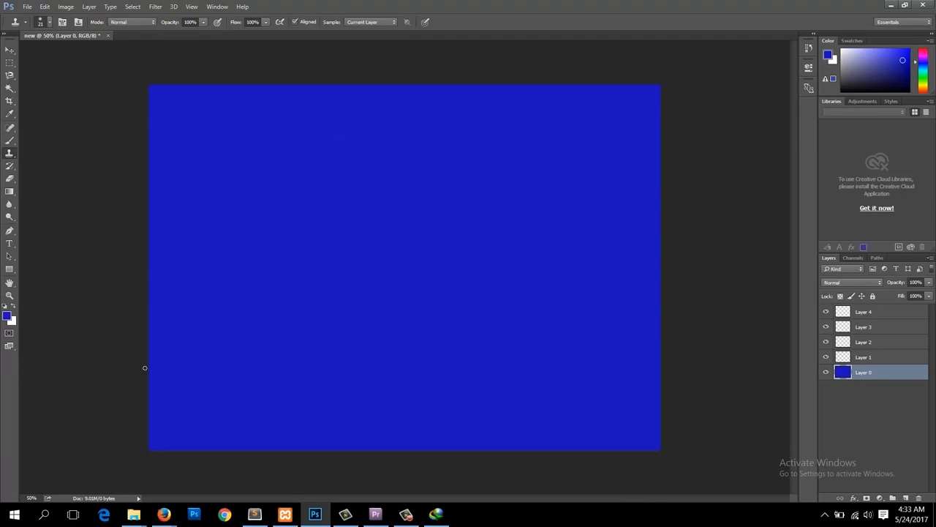
Swap the foreground and background colors back and forth several times, ending with blue in the foreground
left_click(14, 311)
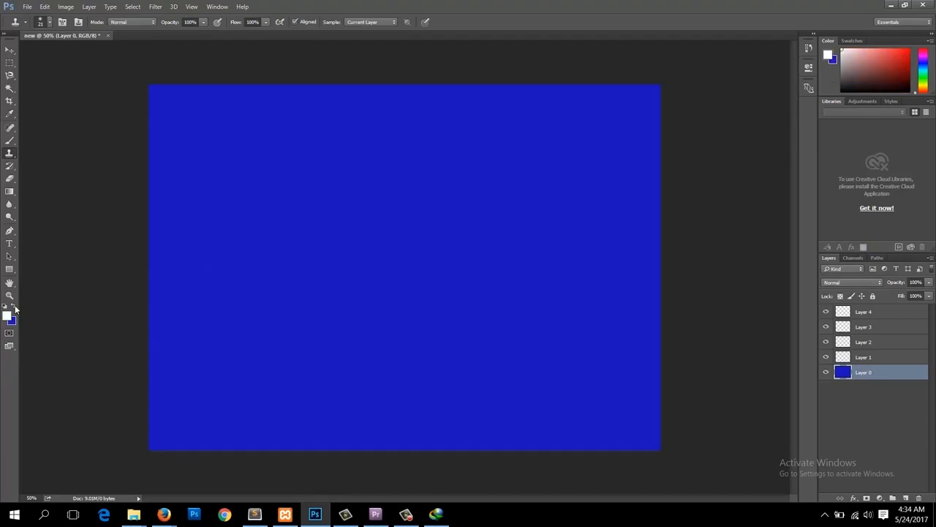
left_click(14, 310)
left_click(13, 310)
left_click(14, 311)
left_click(14, 310)
left_click(14, 310)
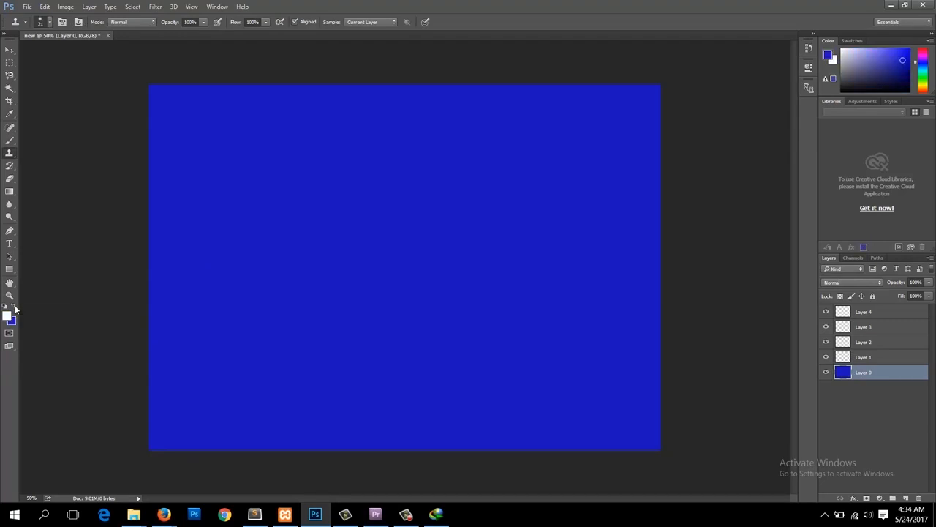
left_click(14, 311)
Fill Layer 0 with the white background color, then refill it with the blue foreground color
key("ctrl+BackSpace")
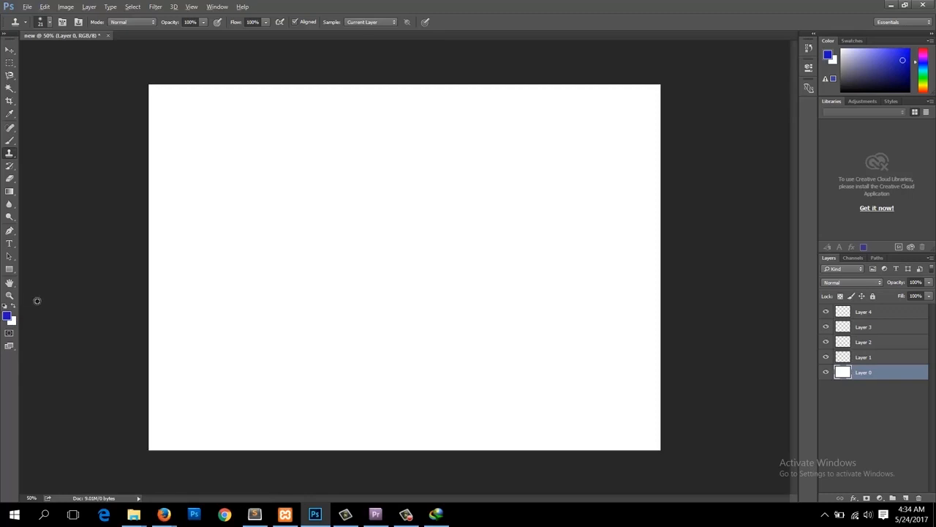
key("alt+BackSpace")
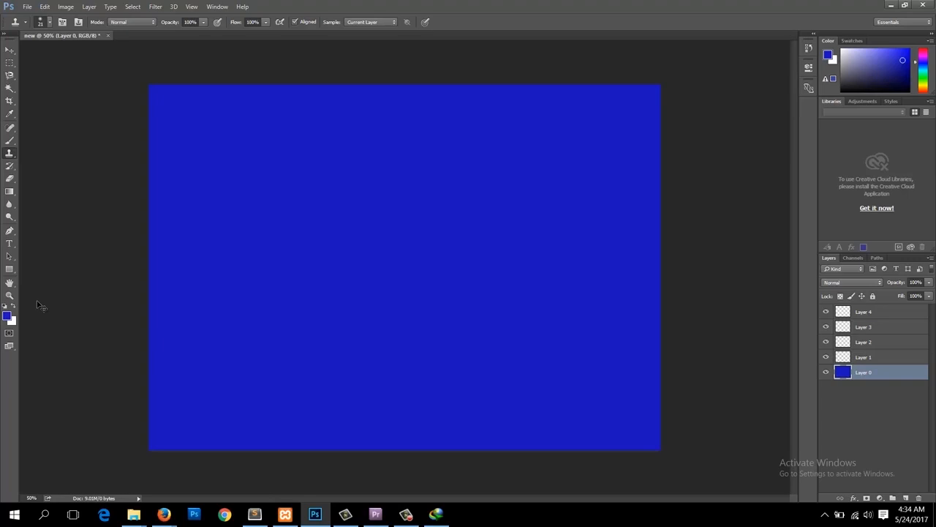
Fill Layer 0 with the white background color and switch the toolbox to a two-column layout
key("ctrl+BackSpace")
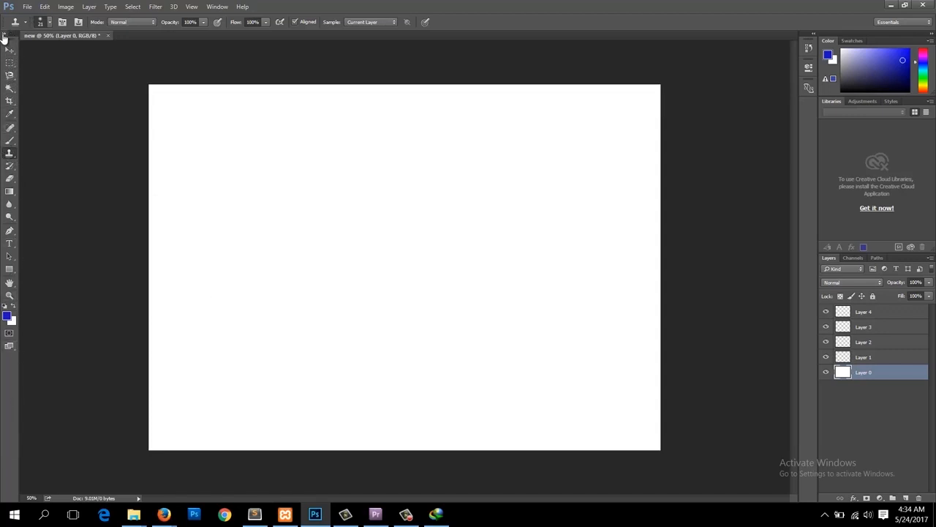
double_click(4, 34)
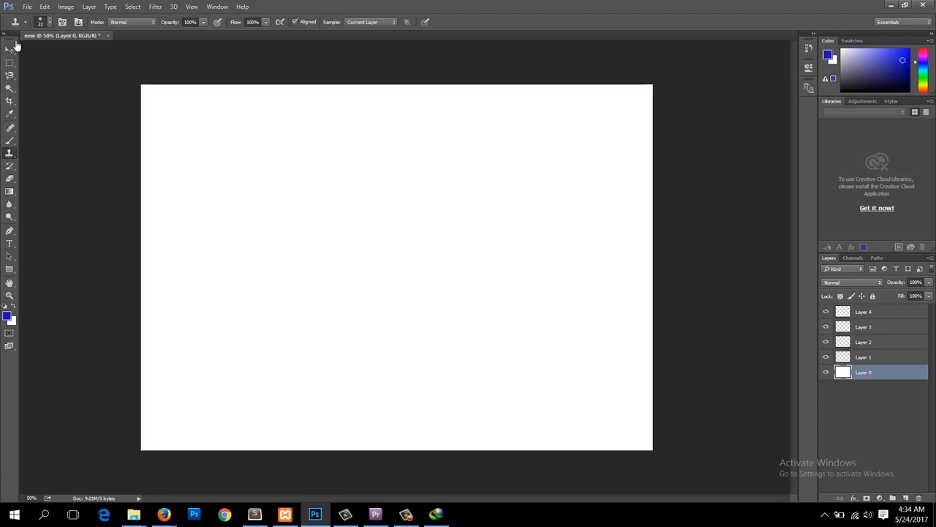
left_click(8, 34)
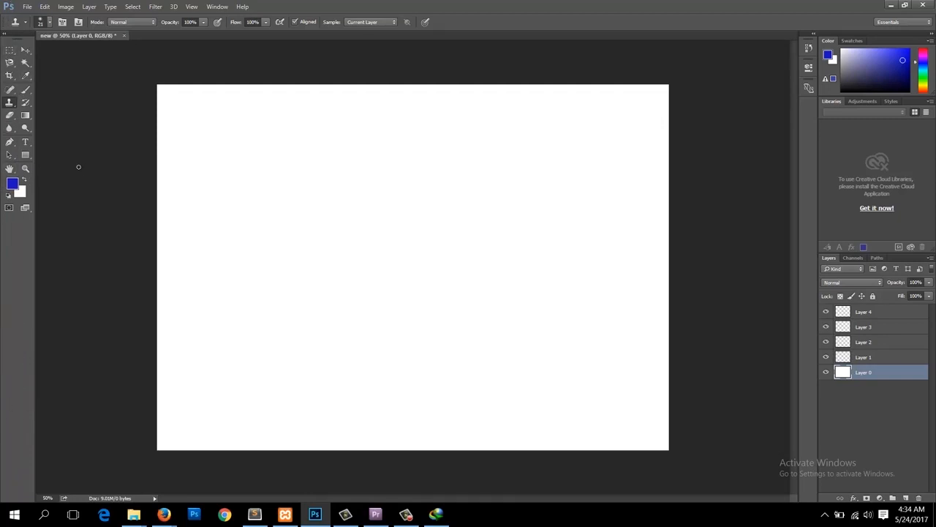
Activate the Brush tool and set the foreground color to bright red de112e
left_click(26, 91)
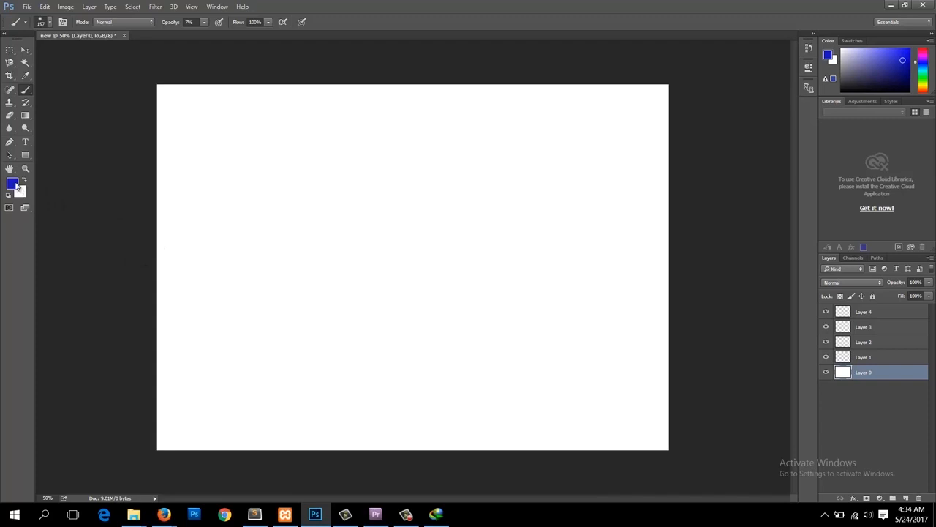
left_click(16, 185)
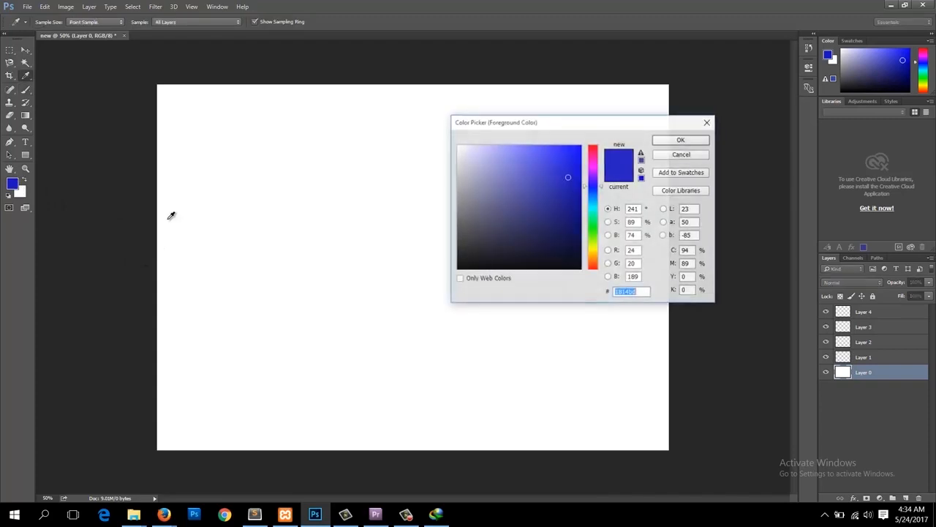
left_click(594, 153)
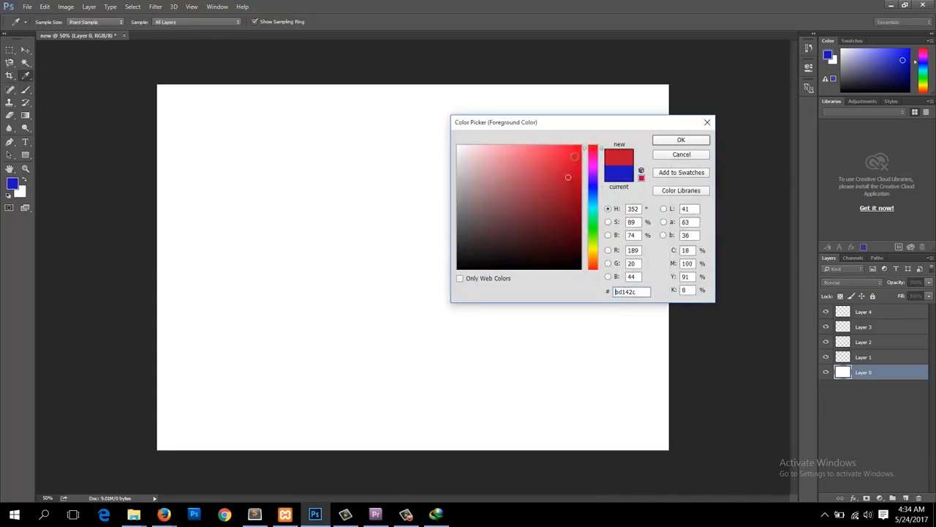
left_click(575, 158)
left_click(681, 140)
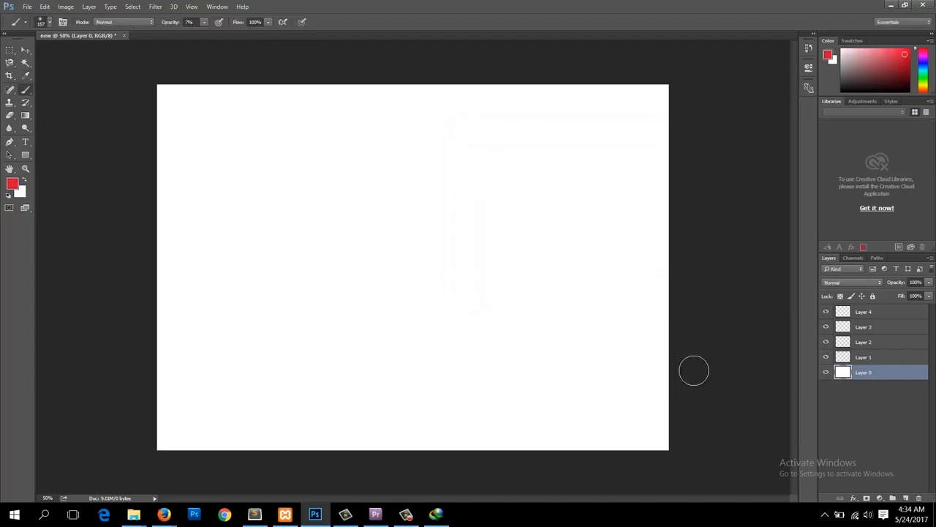
Select Layer 1, set the brush opacity to 100% and paint looping red strokes across the canvas
left_click(876, 360)
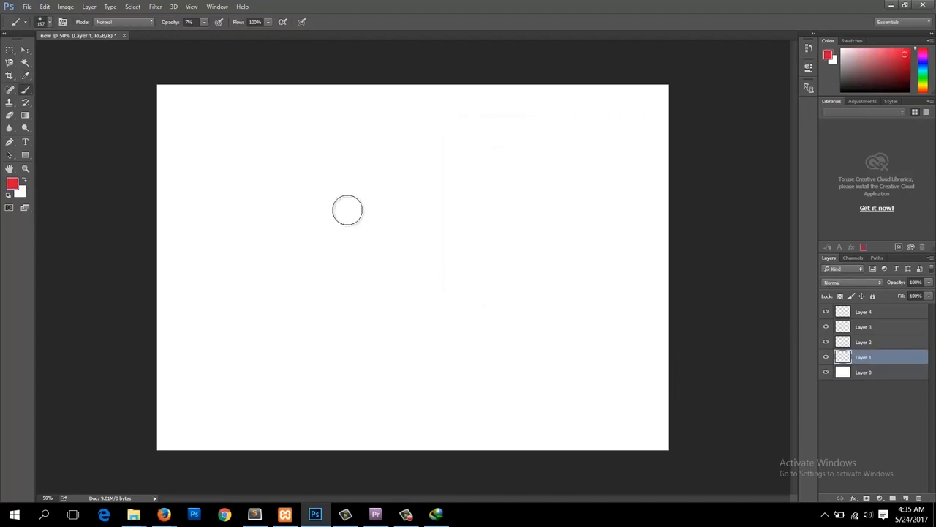
mouse_move(466, 153)
left_mouse_down()
mouse_move(298, 167)
mouse_move(275, 219)
mouse_move(299, 295)
mouse_move(433, 294)
left_mouse_up()
key("ctrl+z")
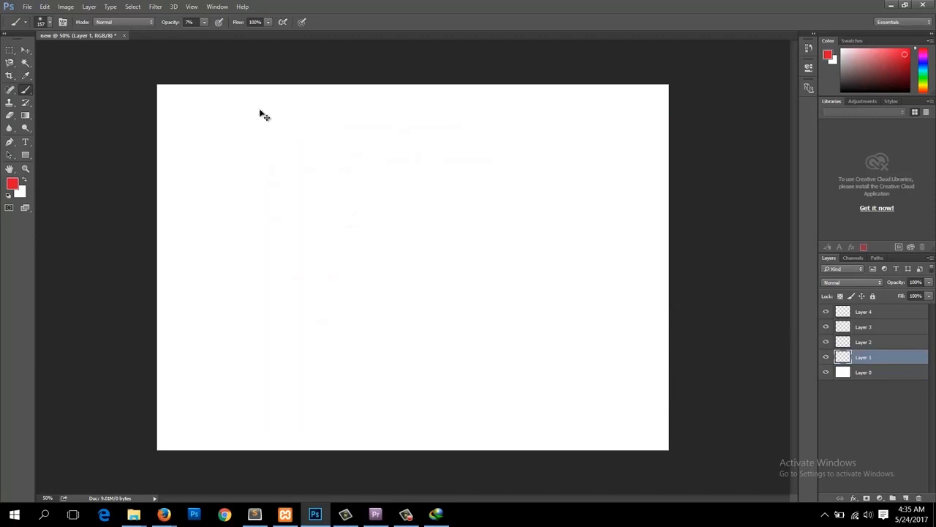
left_click(205, 23)
left_click_drag(211, 34, 265, 37)
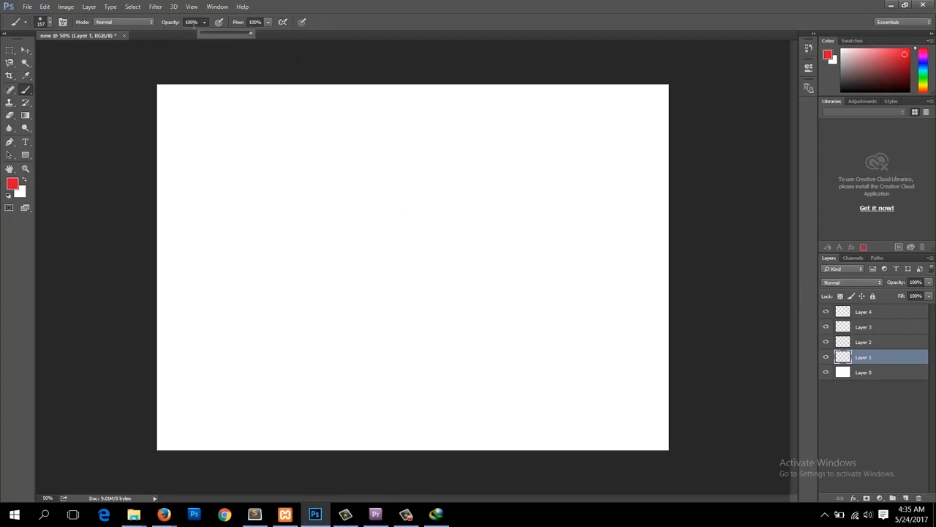
mouse_move(570, 192)
left_mouse_down()
mouse_move(478, 216)
mouse_move(251, 314)
mouse_move(534, 292)
mouse_move(318, 142)
mouse_move(696, 309)
mouse_move(808, 388)
left_mouse_up()
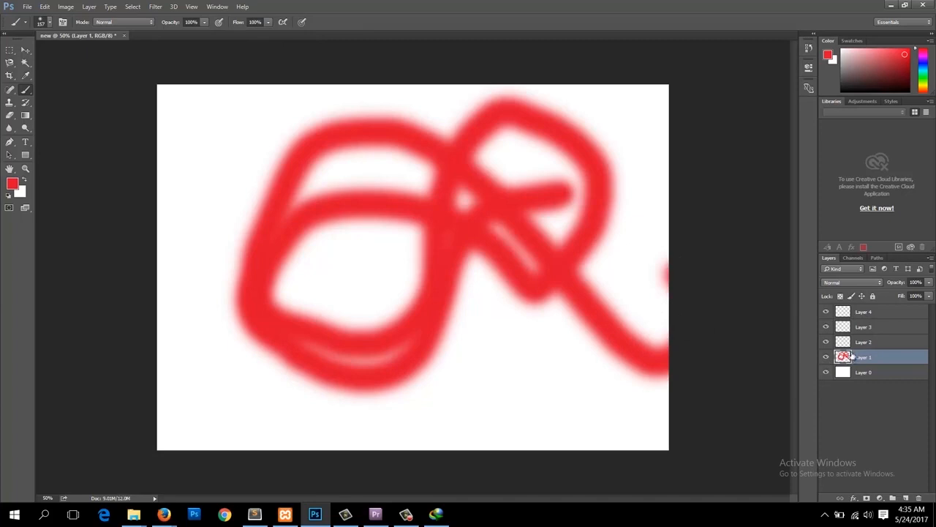
Select Layer 2, set the foreground color to dark blue 1b279a and paint a winding stroke over the red loops
left_click(878, 344)
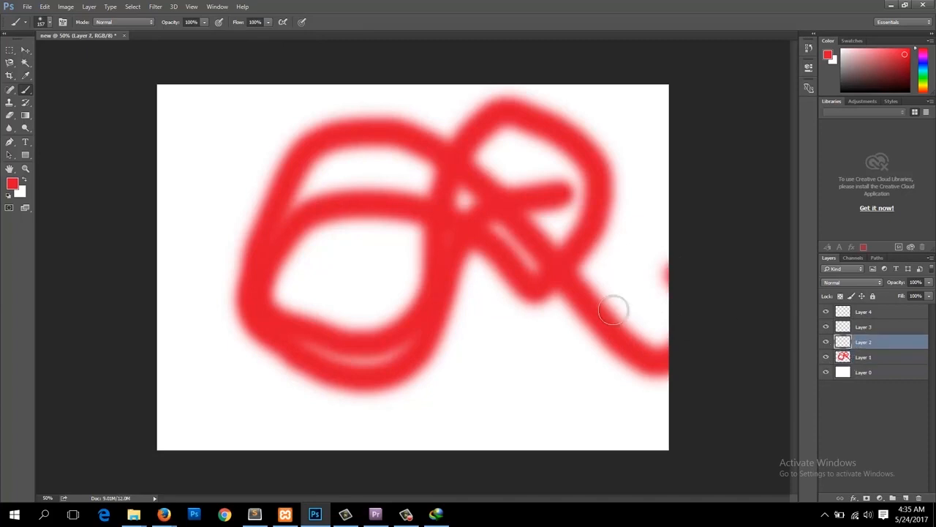
left_click(11, 184)
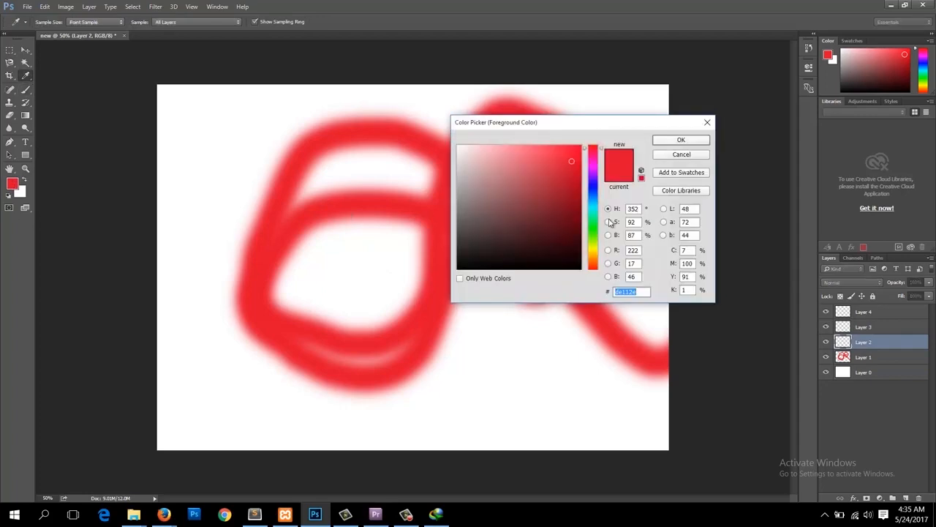
left_click(593, 188)
left_click(559, 194)
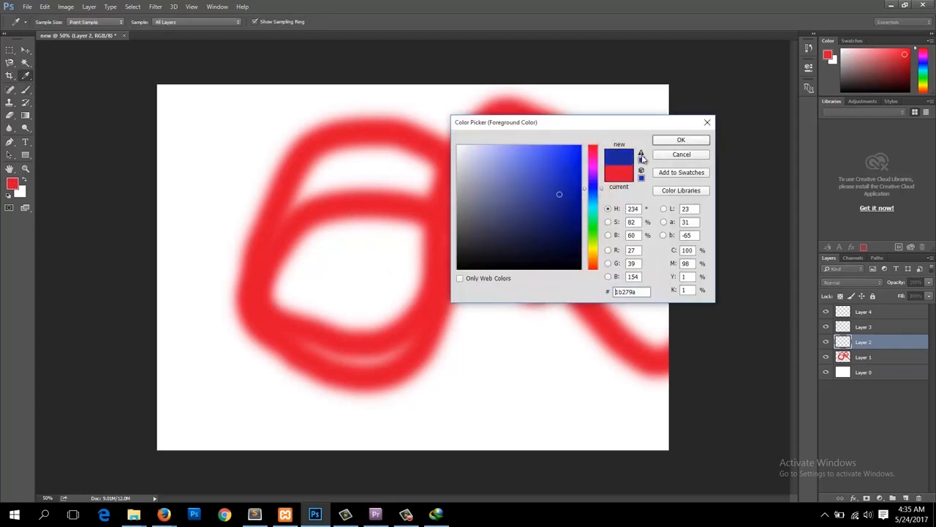
left_click(681, 141)
mouse_move(575, 109)
left_mouse_down()
mouse_move(466, 161)
mouse_move(535, 354)
mouse_move(399, 411)
mouse_move(322, 267)
mouse_move(280, 158)
mouse_move(241, 287)
left_mouse_up()
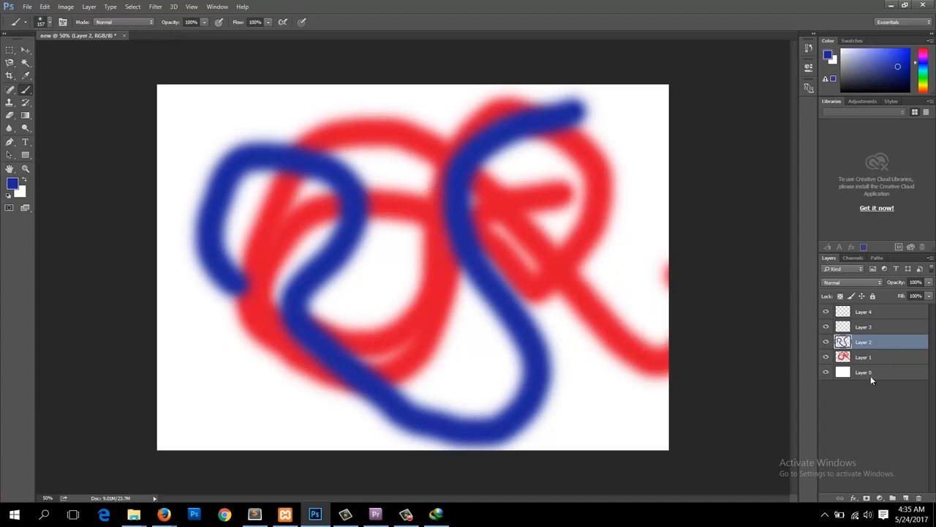
Select Layer 3 and set the foreground color to dark green 1d6e0d
left_click(878, 357)
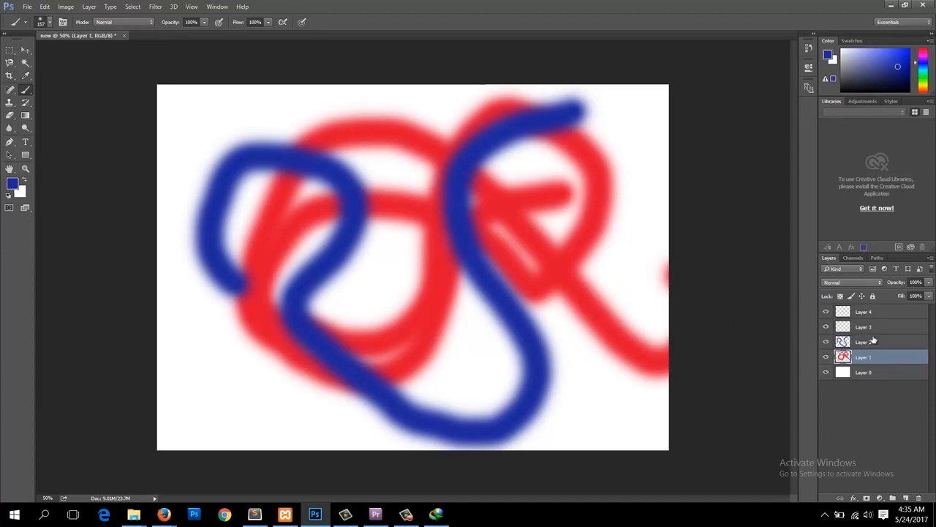
left_click(880, 328)
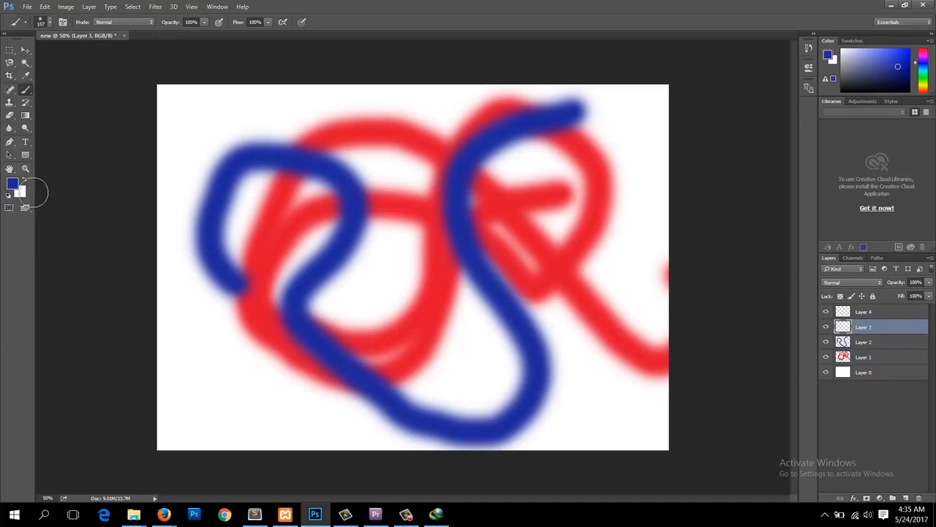
left_click(12, 184)
left_click(595, 232)
left_click_drag(560, 193, 566, 215)
left_click(657, 141)
Paint several looping soft-edged green brush strokes across Layer 3
key("b")
mouse_move(479, 145)
left_mouse_down()
mouse_move(241, 220)
mouse_move(611, 270)
left_mouse_up()
mouse_move(608, 316)
left_mouse_down()
mouse_move(302, 379)
mouse_move(225, 344)
mouse_move(243, 371)
mouse_move(455, 235)
mouse_move(313, 218)
mouse_move(407, 308)
mouse_move(385, 335)
left_mouse_up()
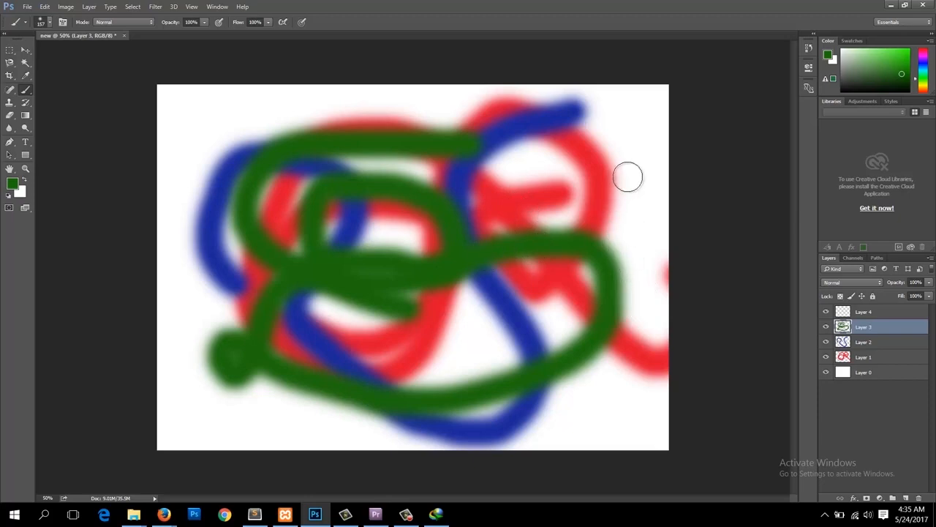
mouse_move(627, 180)
left_mouse_down()
mouse_move(535, 296)
mouse_move(416, 328)
mouse_move(459, 367)
left_mouse_up()
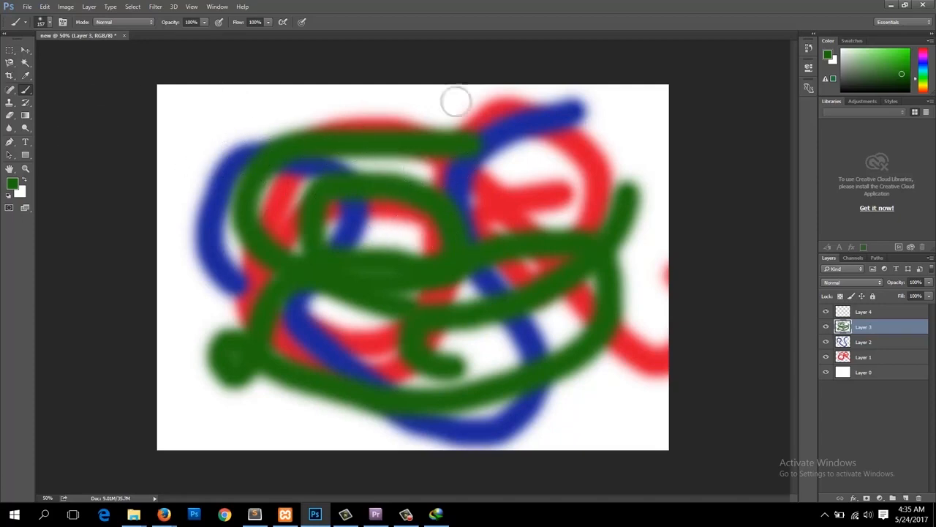
Set the brush hardness to 100% and paint a curved hard-edged green stroke on Layer 3
right_click(318, 175)
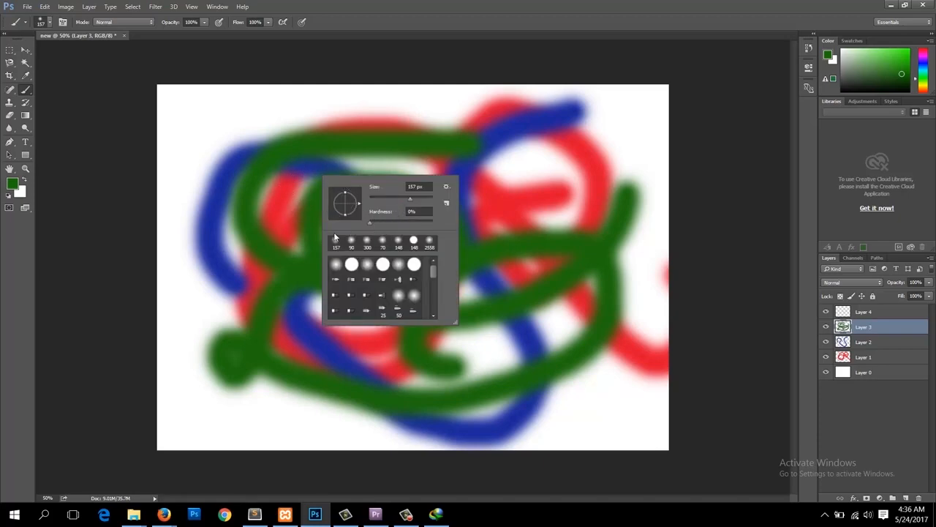
mouse_move(371, 221)
left_mouse_down()
mouse_move(415, 233)
mouse_move(447, 226)
left_mouse_up()
mouse_move(577, 124)
left_mouse_down()
mouse_move(575, 189)
mouse_move(512, 302)
mouse_move(397, 282)
left_mouse_up()
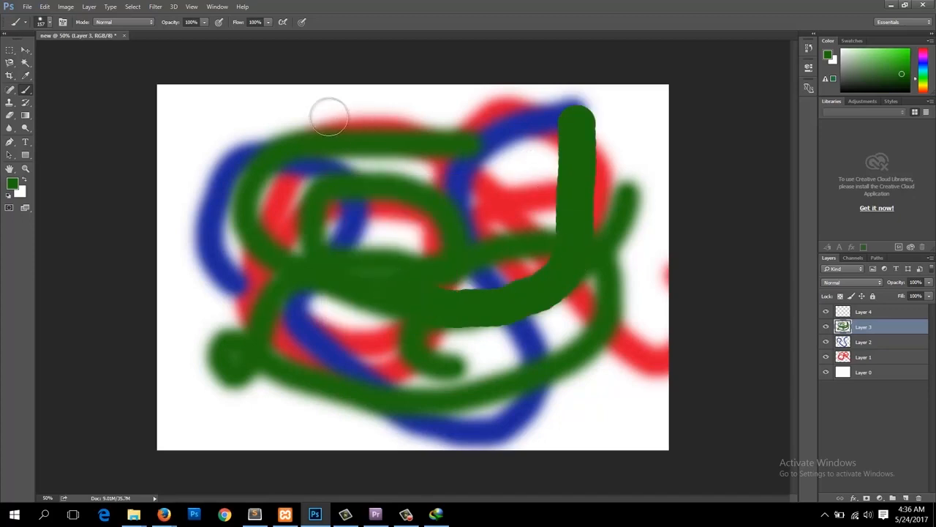
Set the brush hardness to 0% and paint soft green strokes down the canvas's left side and along its upper edge
right_click(296, 125)
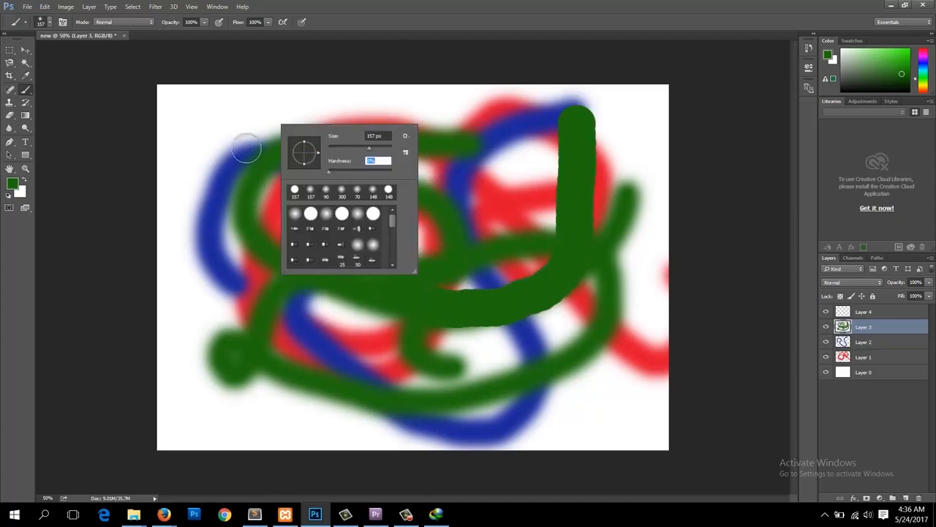
mouse_move(231, 113)
left_mouse_down()
mouse_move(192, 210)
mouse_move(215, 448)
left_mouse_up()
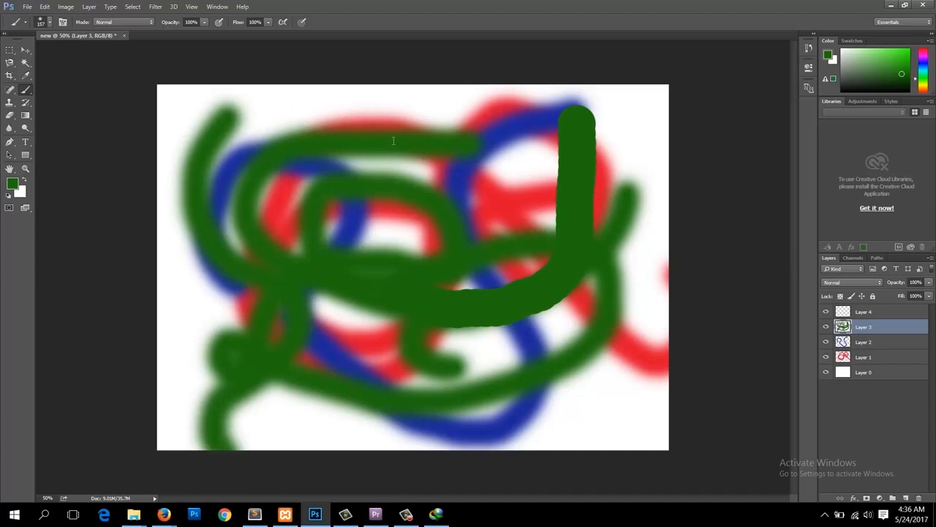
right_click(316, 110)
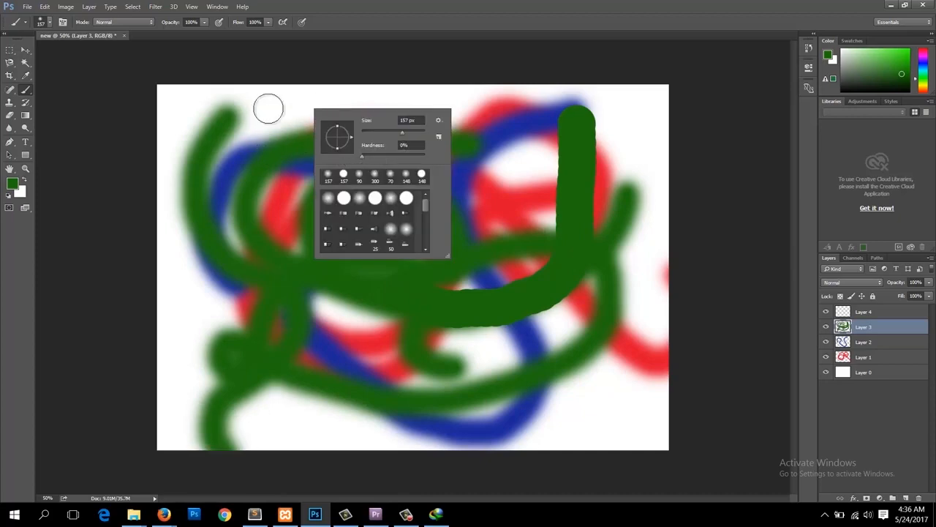
left_click_drag(260, 107, 581, 108)
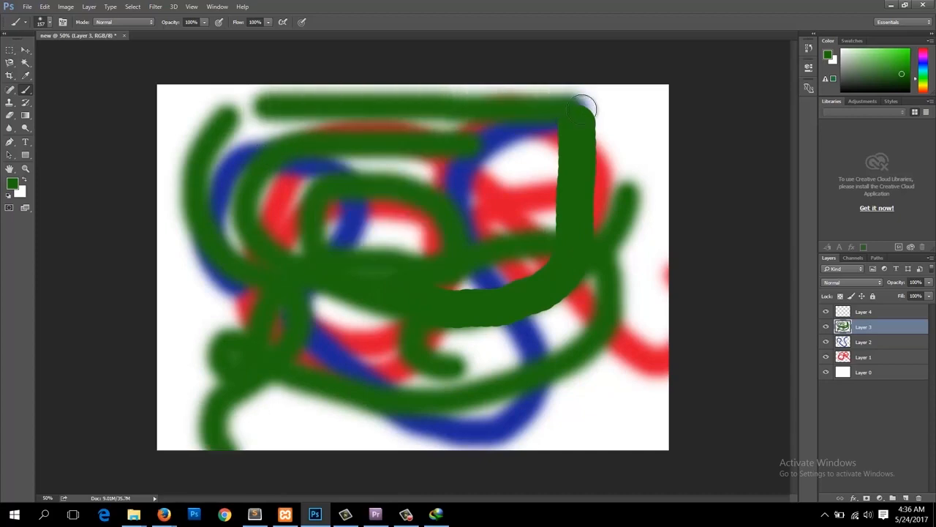
Restore the brush hardness to 100%, paint another hard-edged green stroke on Layer 3 and switch to the Move tool
right_click(354, 235)
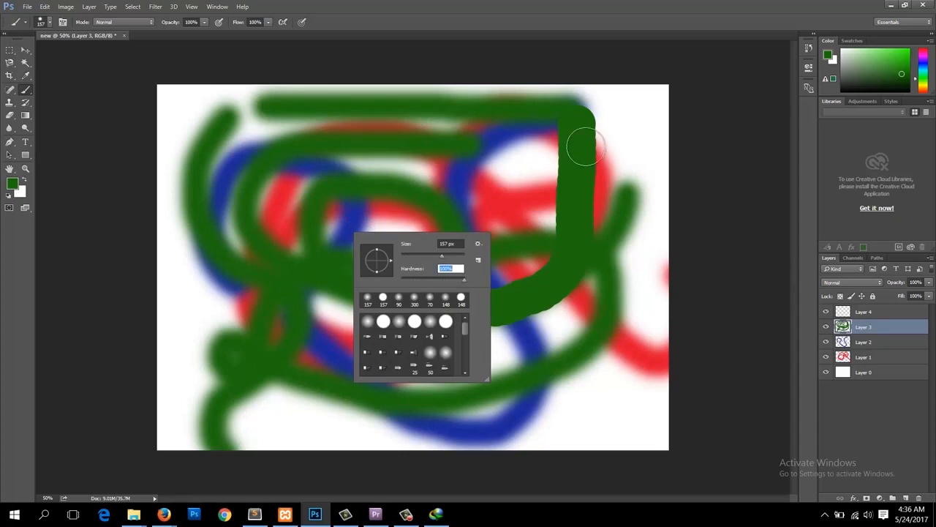
mouse_move(621, 99)
left_mouse_down()
mouse_move(641, 286)
mouse_move(618, 368)
mouse_move(358, 352)
left_mouse_up()
right_click(435, 276)
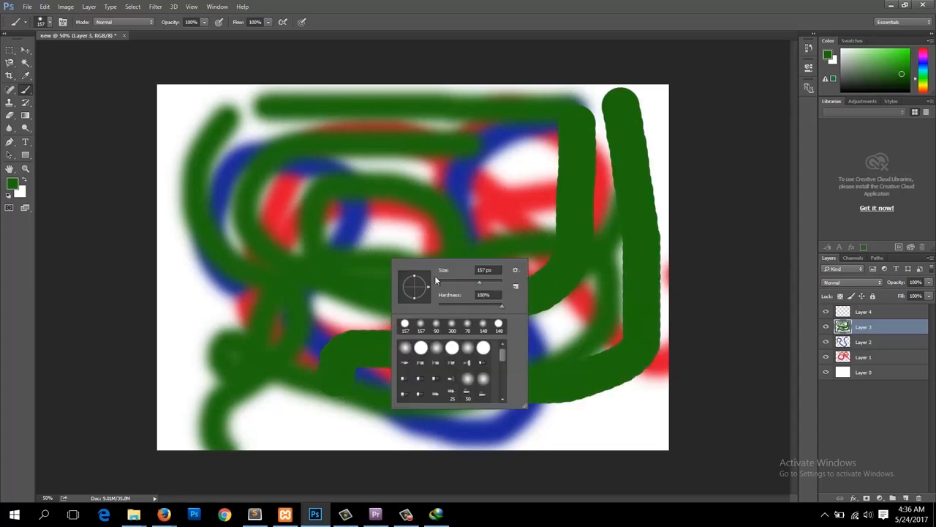
left_click(469, 305)
left_click(25, 50)
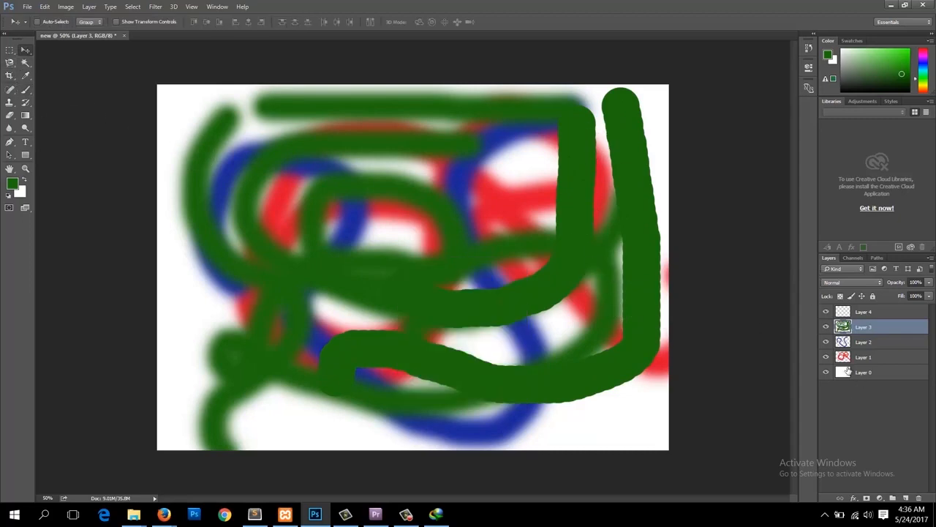
Select Layer 4, set the foreground color to olive yellow and paint a large looping brush stroke across the canvas
left_click(871, 313)
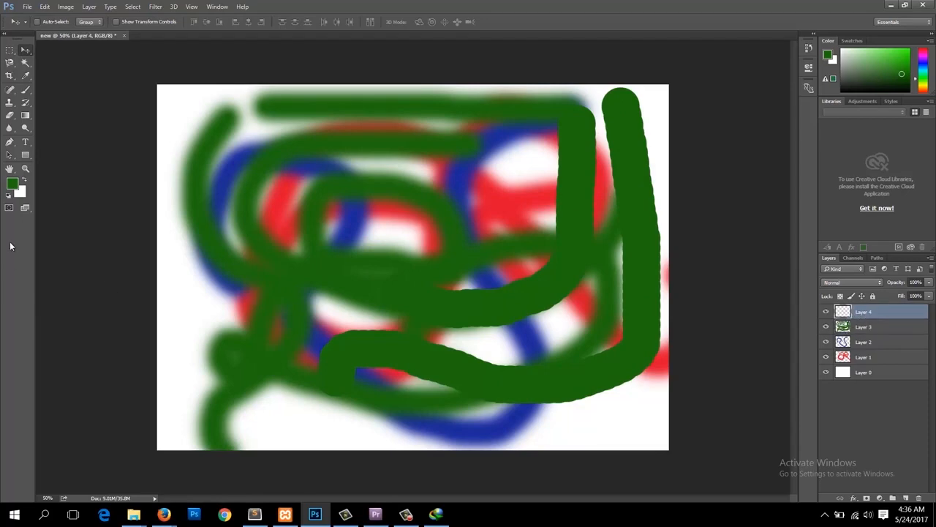
left_click(11, 186)
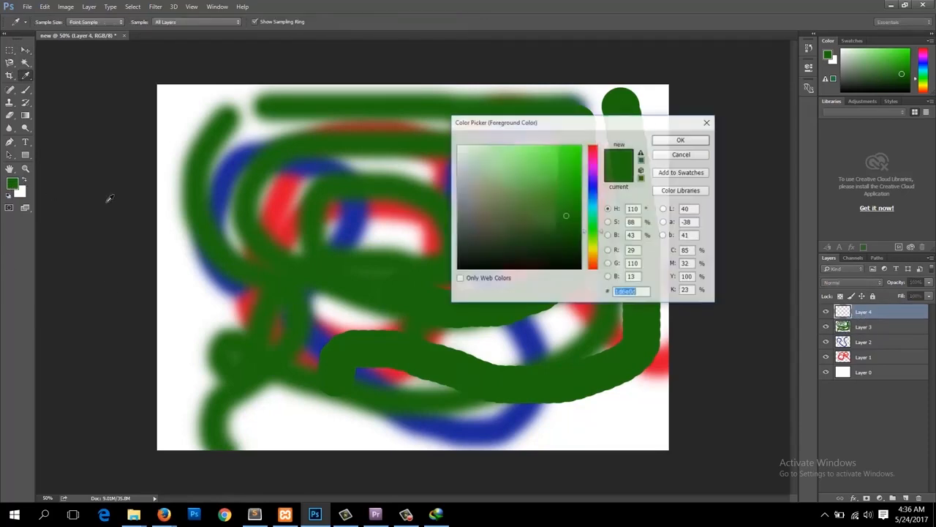
left_click(593, 248)
left_click(559, 183)
left_click(698, 141)
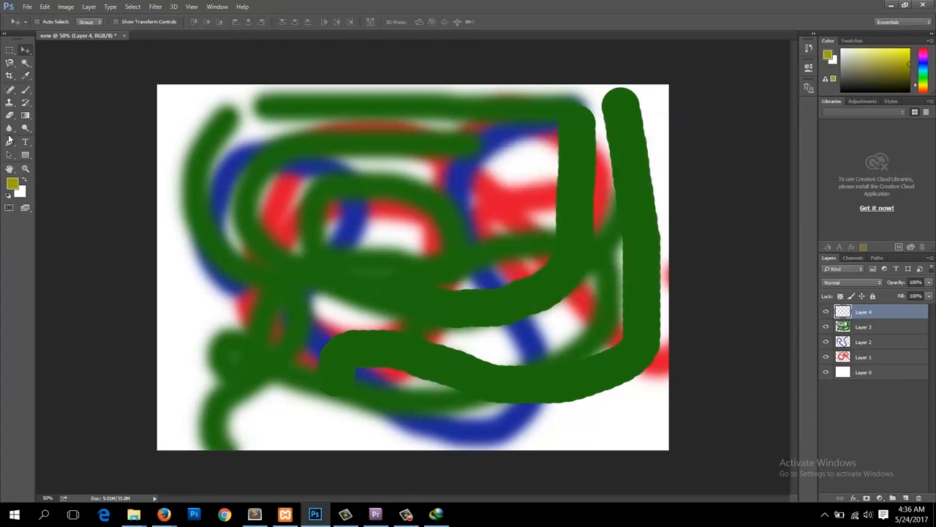
left_click(25, 90)
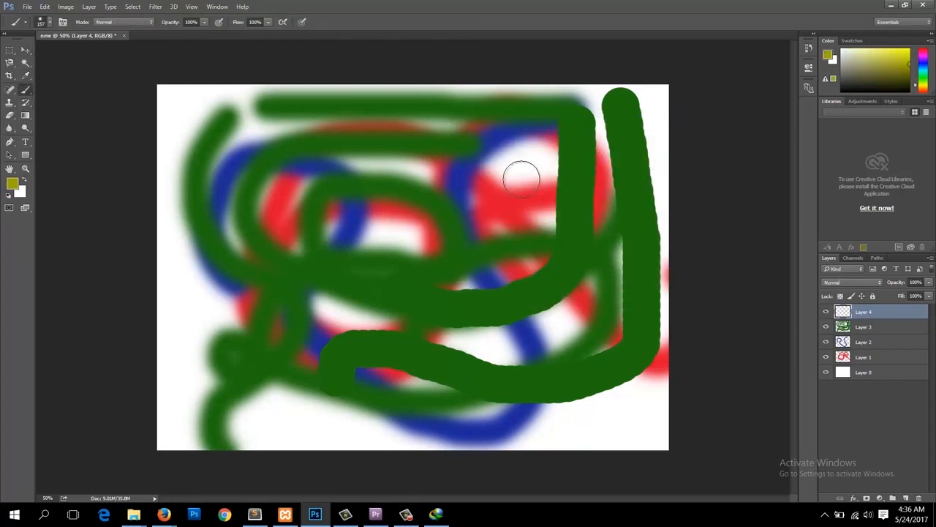
mouse_move(442, 180)
left_mouse_down()
mouse_move(432, 288)
mouse_move(438, 452)
mouse_move(260, 342)
mouse_move(321, 216)
mouse_move(510, 221)
mouse_move(573, 241)
mouse_move(472, 140)
mouse_move(576, 235)
left_mouse_up()
With the Move tool active, reorder Layer 4 beneath Layer 3 in the layer stack and select Layer 3
left_click(26, 49)
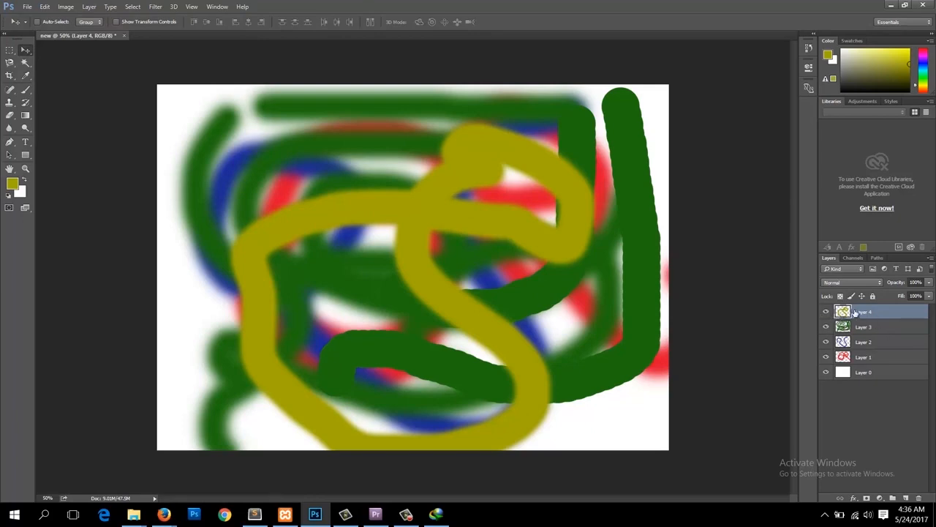
left_click_drag(879, 317, 873, 330)
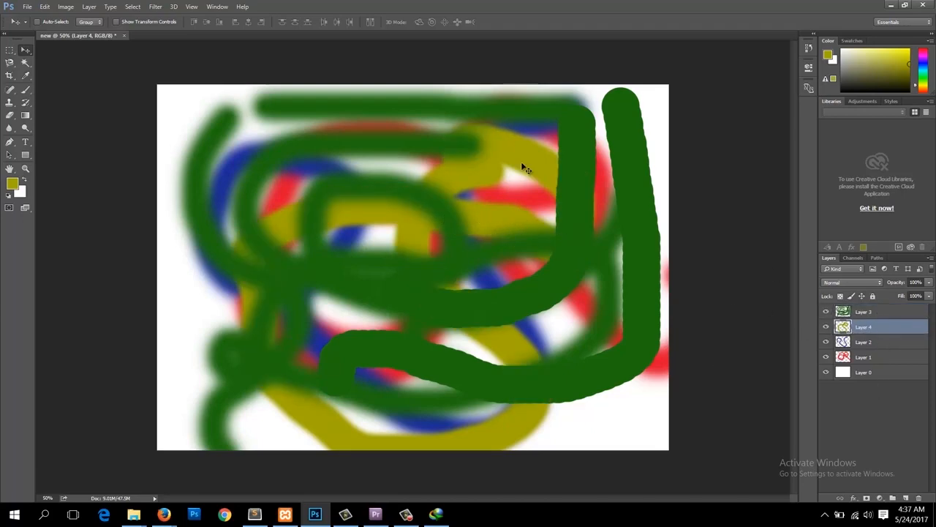
left_click(865, 312)
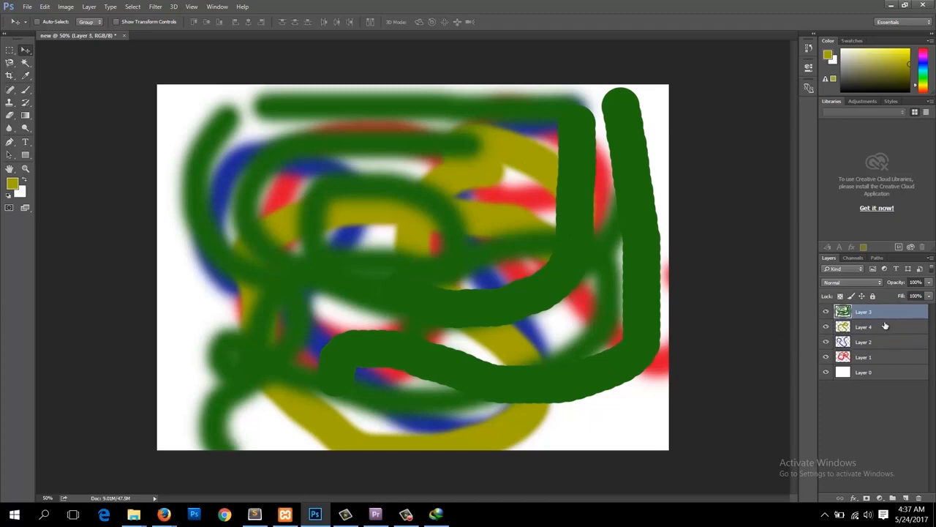
Move Layer 4 beneath Layer 1, raise Layer 1 to the top of the stack and place Layer 0 above all layers
left_click_drag(880, 334, 836, 366)
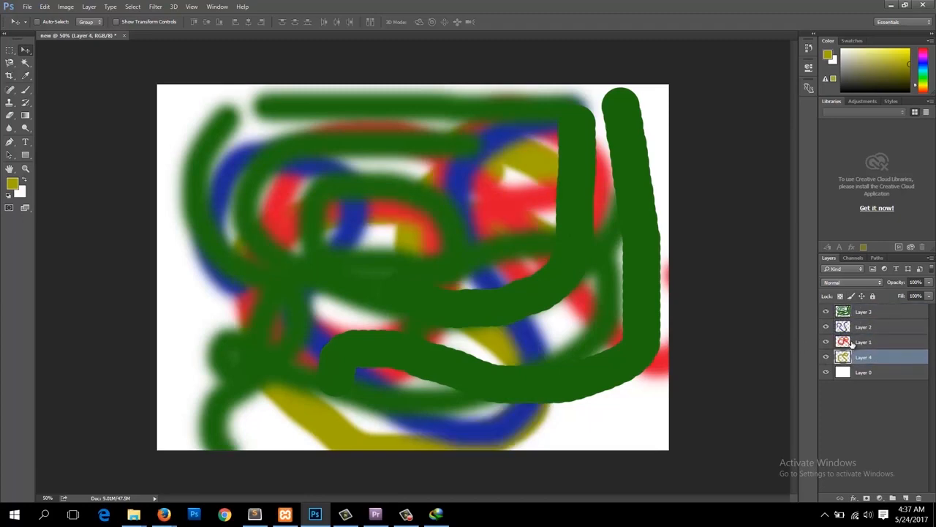
left_click_drag(883, 345, 885, 307)
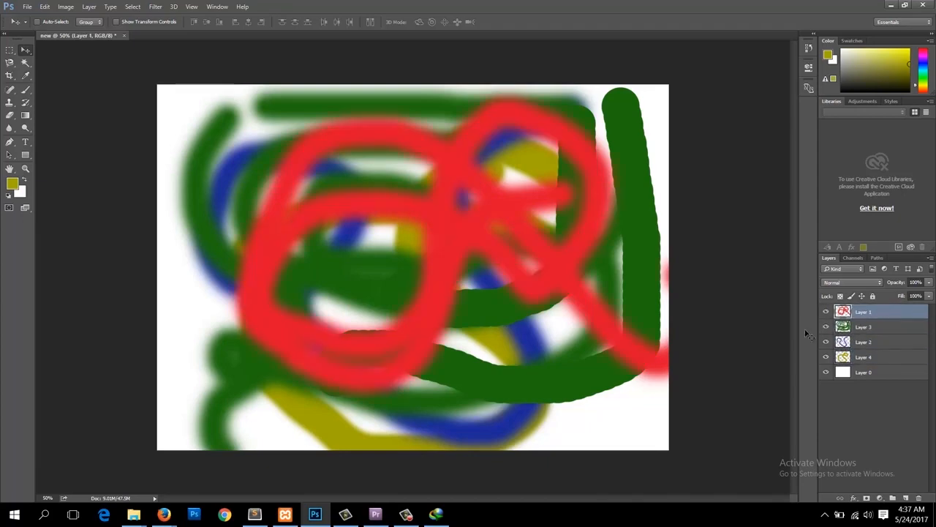
left_click(883, 376)
left_click_drag(881, 376, 888, 314)
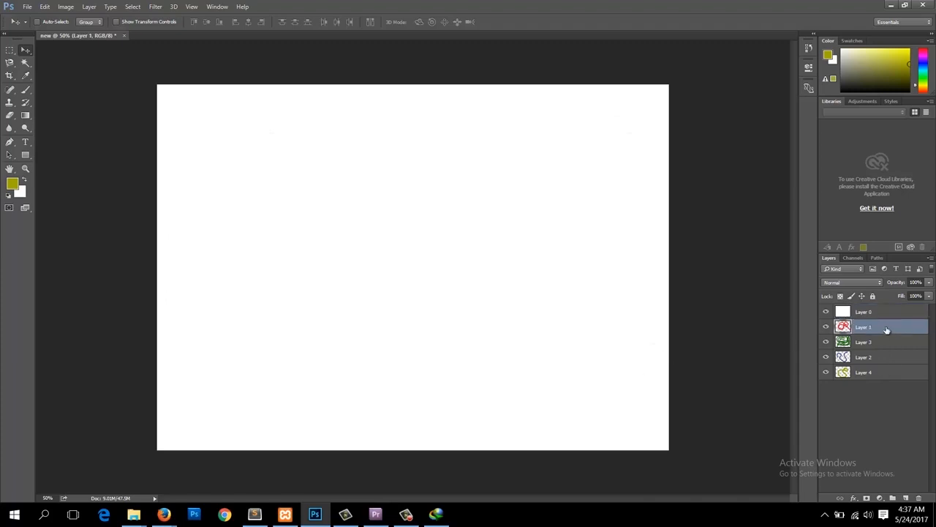
Move Layers 1, 3, 2 and 4 one after another to the top of the stack, leaving Layer 0 at the bottom
left_click_drag(883, 329, 882, 308)
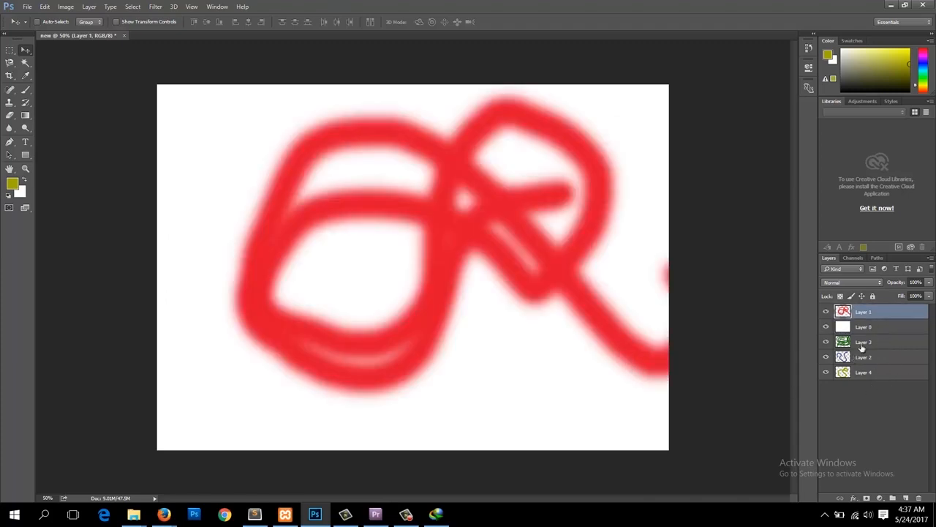
left_click_drag(861, 347, 864, 310)
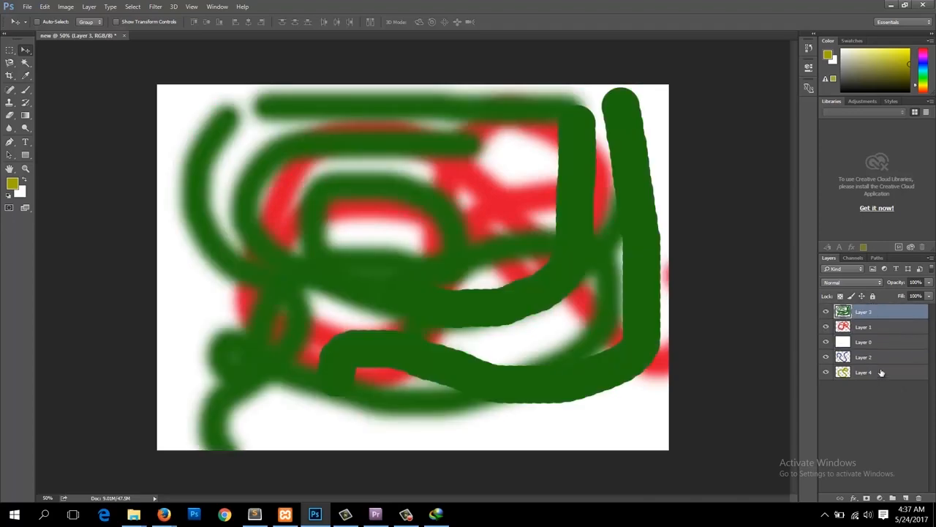
left_click(887, 360)
left_click_drag(888, 359, 889, 311)
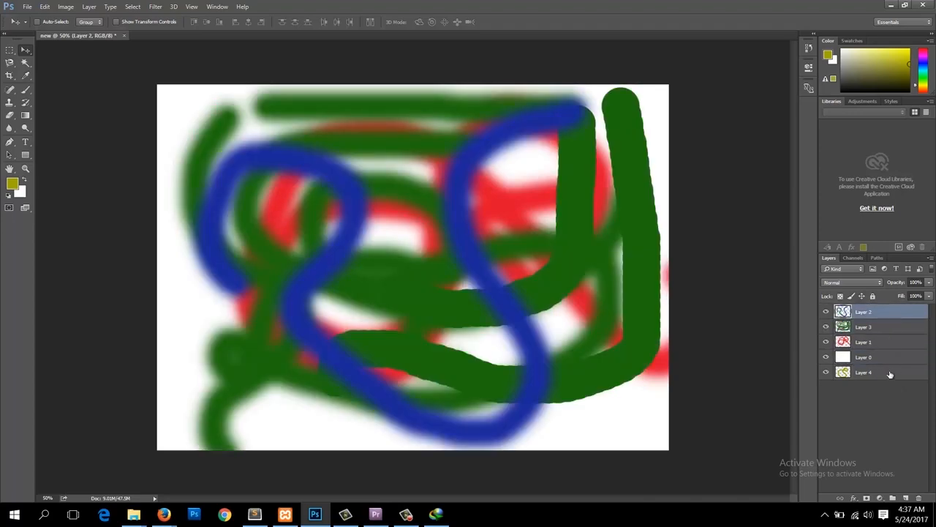
left_click(892, 375)
mouse_move(892, 375)
left_mouse_down()
mouse_move(900, 315)
mouse_move(889, 311)
left_mouse_up()
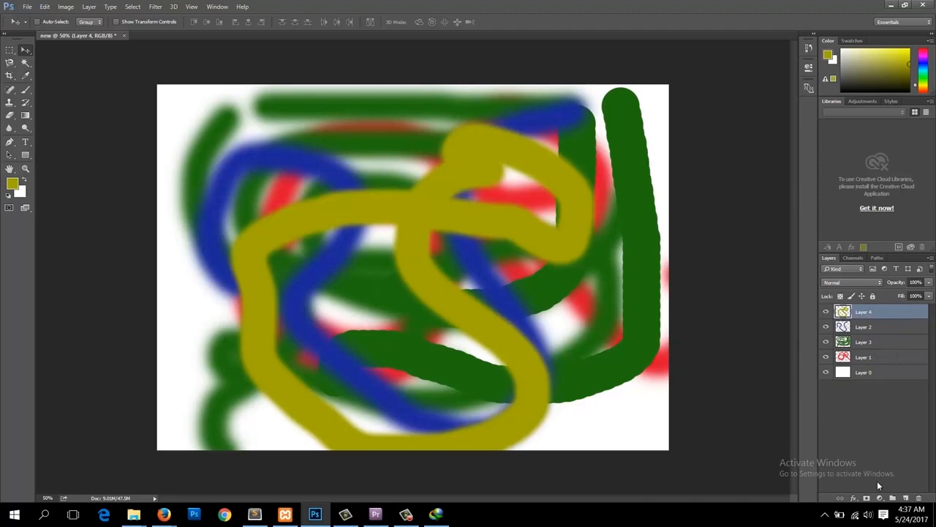
Add three new empty layers above Layer 4
left_click(906, 498)
left_click(907, 497)
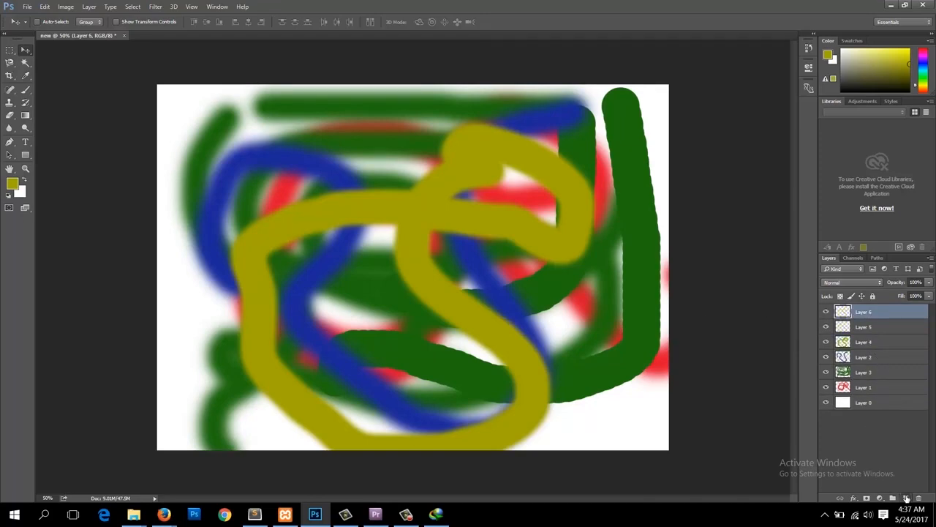
left_click(906, 497)
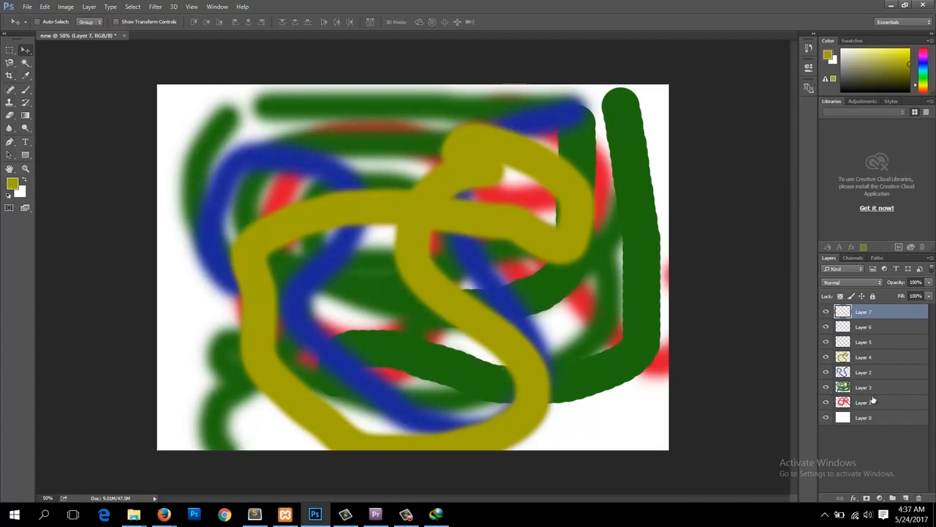
Rename Layer 1 as red and Layer 3 as green
double_click(864, 403)
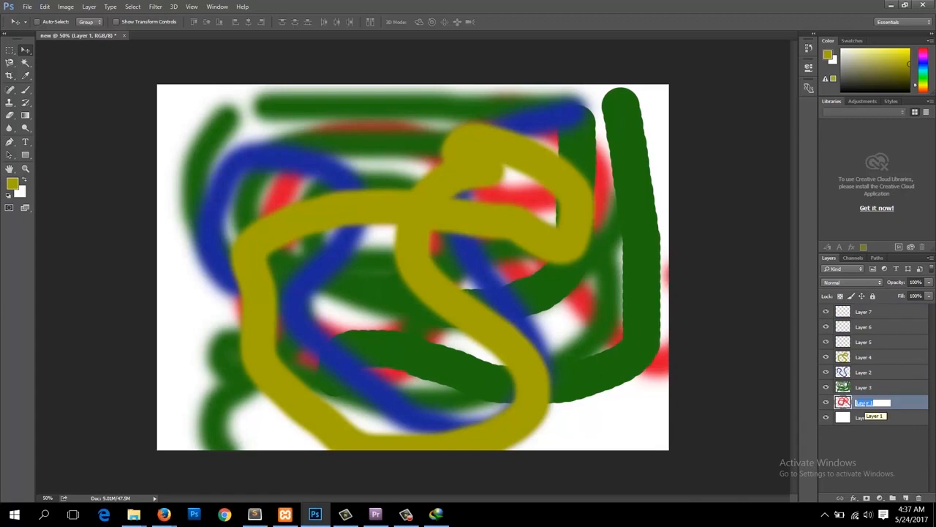
type("red")
key("Return")
left_click(863, 389)
double_click(864, 389)
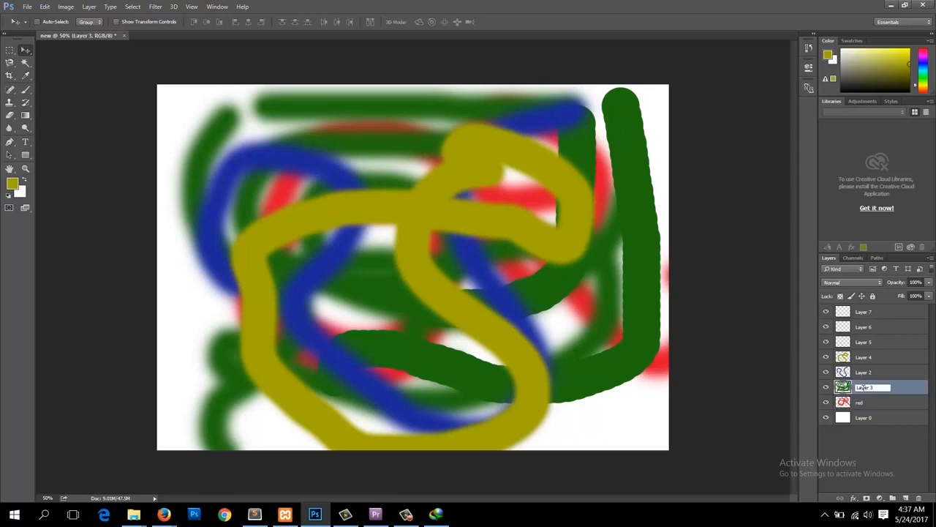
type("green")
left_click(881, 373)
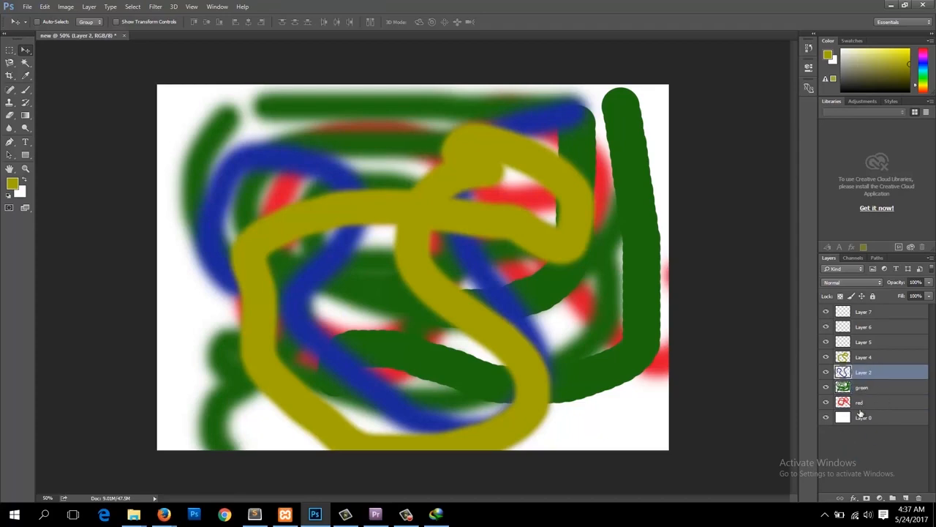
Group the four painted layers from Layer 4 down to red and name the group colors
left_click(874, 360)
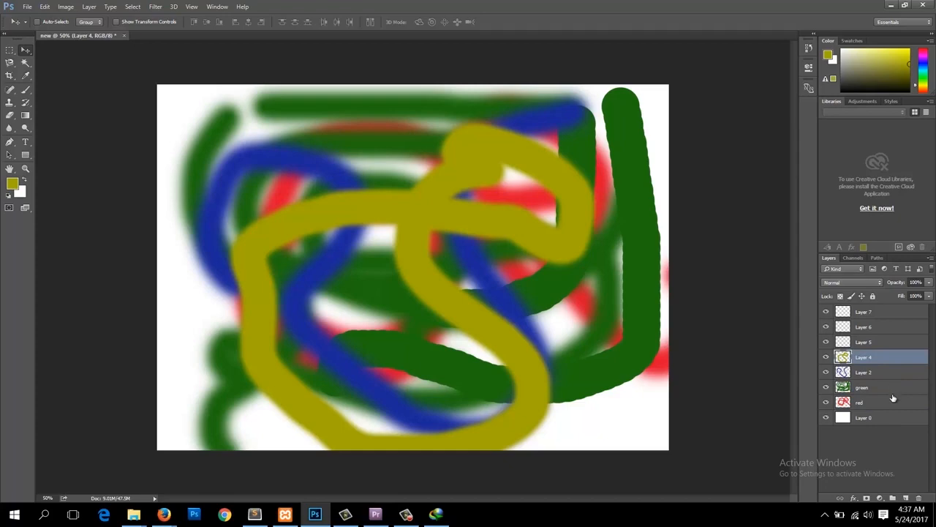
left_click(893, 393, "shift")
left_click(894, 402, "shift")
left_click_drag(896, 405, 893, 497)
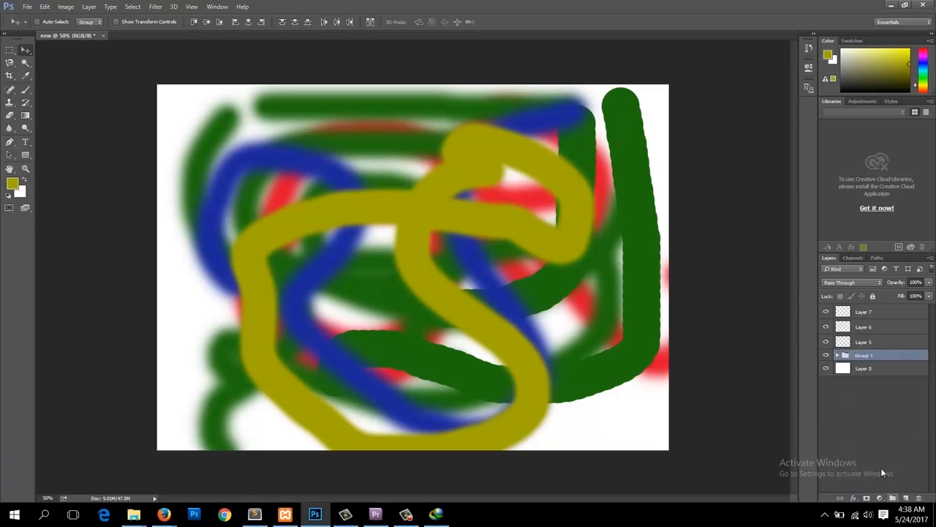
double_click(865, 356)
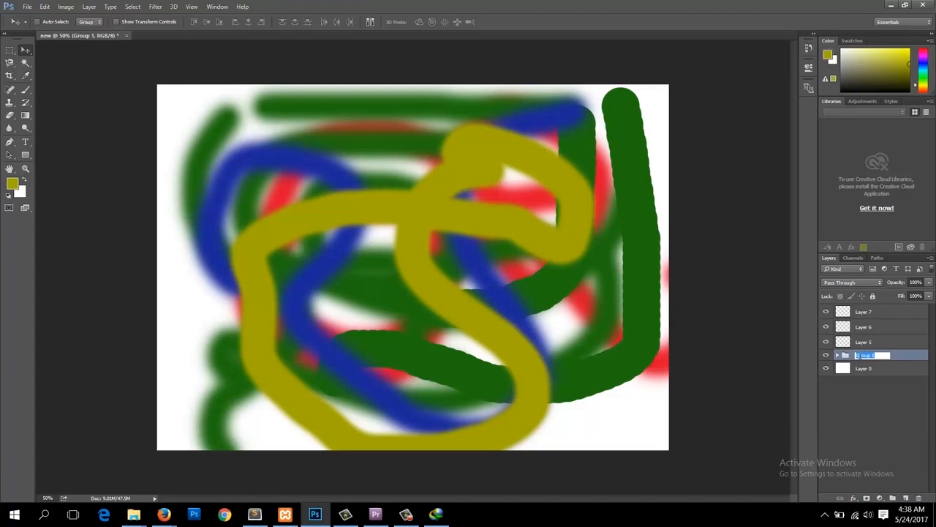
type("colors")
left_click(871, 401)
Select the empty layers Layer 5, Layer 6 and Layer 7 together and delete them
left_click(895, 342)
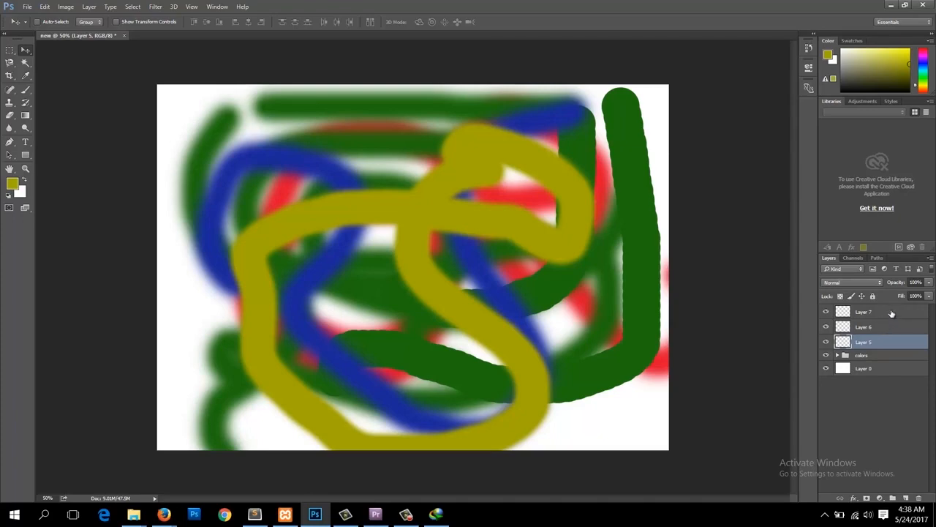
left_click(892, 313, "shift")
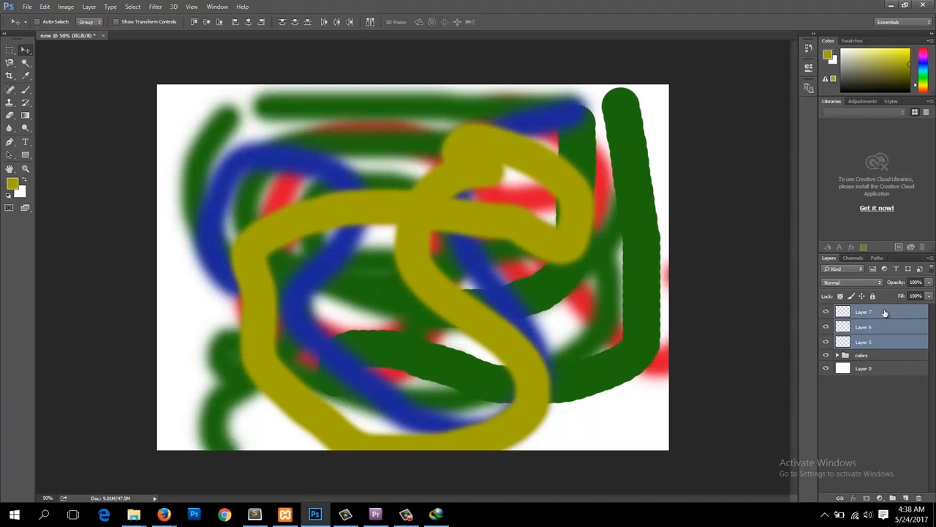
left_click(885, 315)
left_click(890, 342, "shift")
left_click(887, 329, "shift")
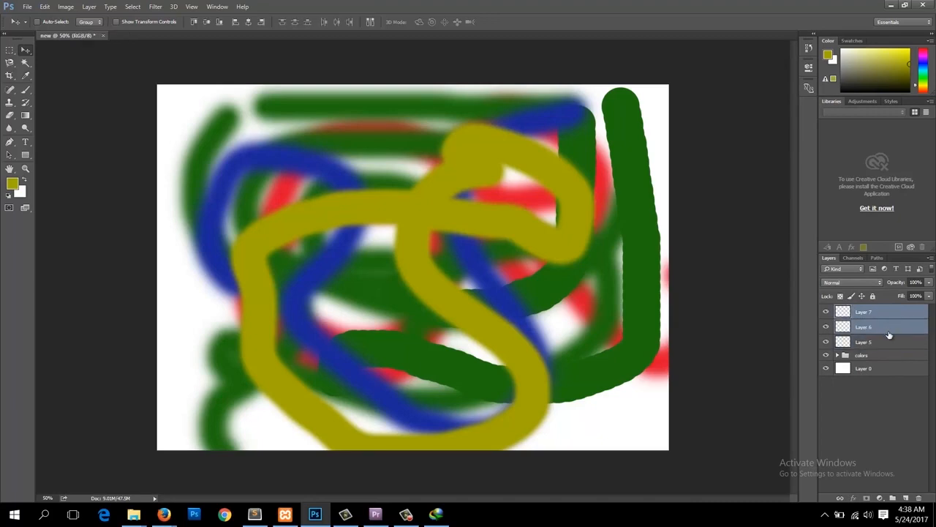
left_click(892, 346, "shift")
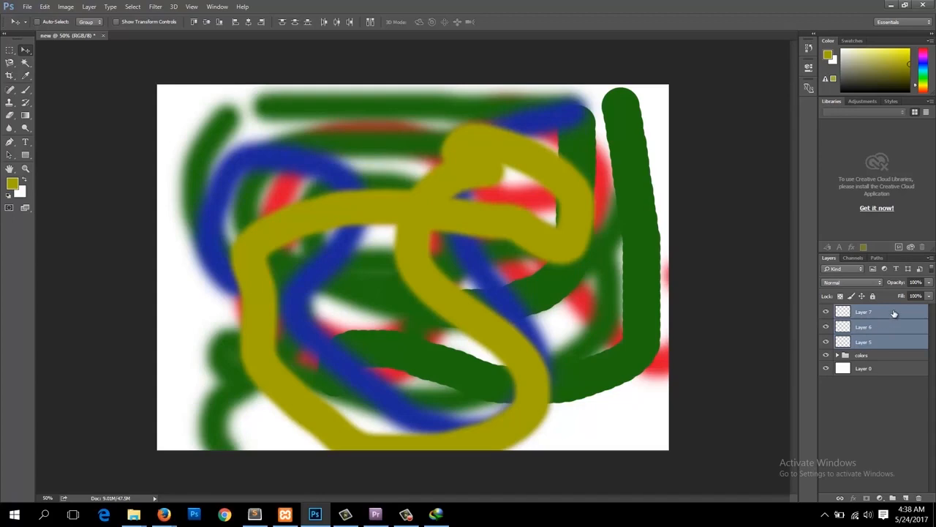
left_click_drag(890, 316, 919, 499)
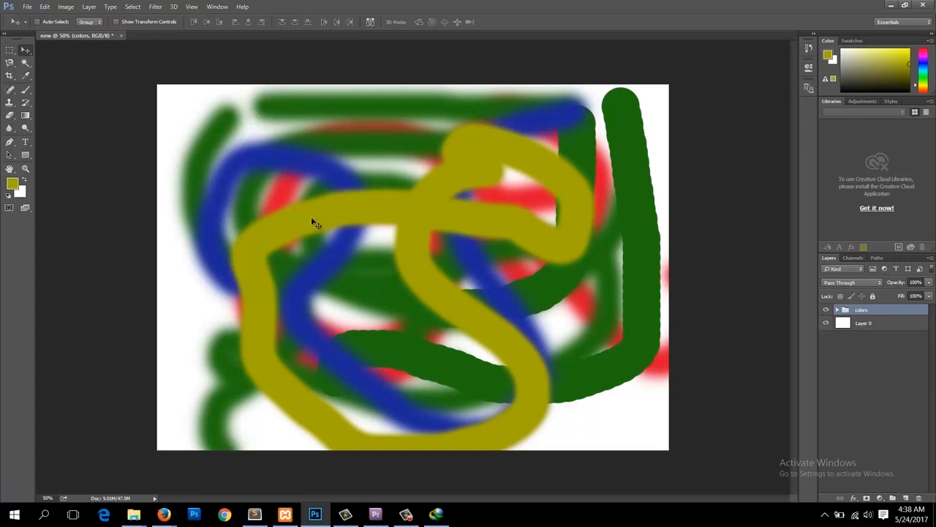
Hide the colors group and draw three olive rectangles, the first about 622 × 602 px and the third about 662 × 406 px
left_click(827, 310)
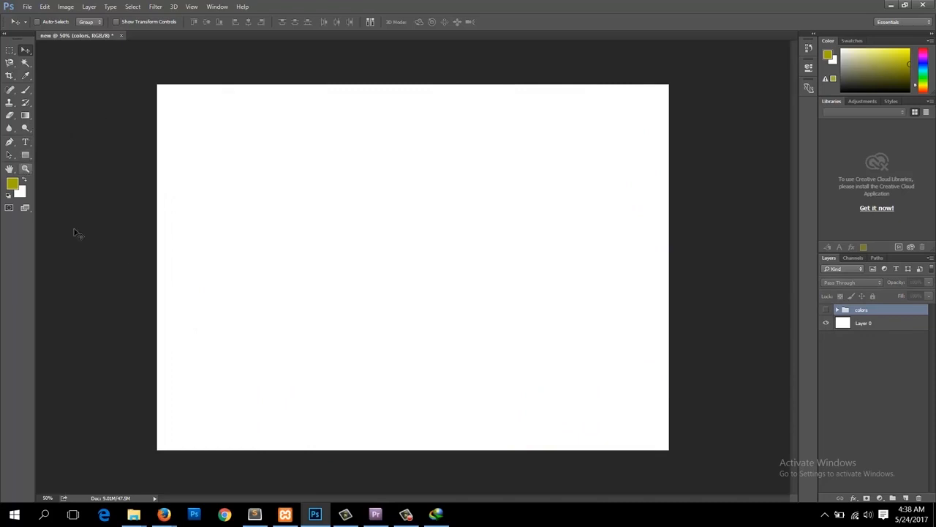
left_click(25, 155)
left_click_drag(197, 112, 349, 258)
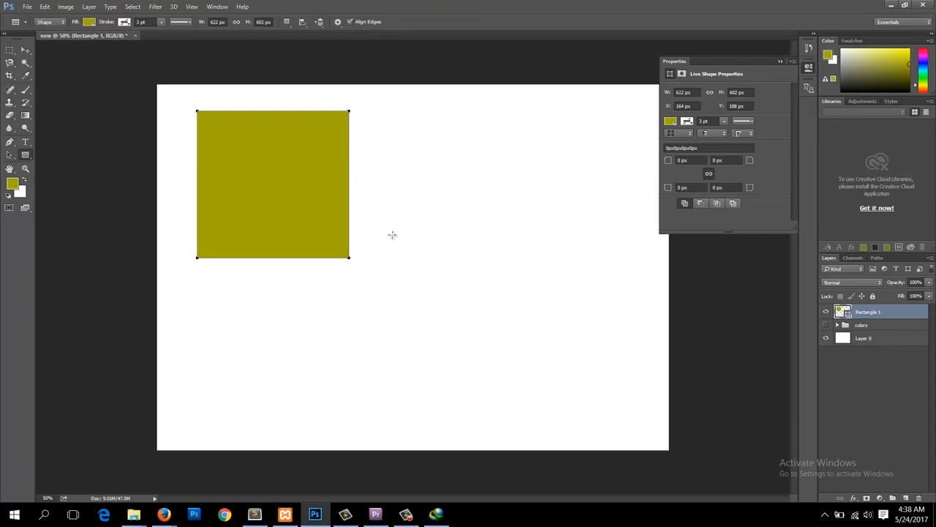
left_click_drag(392, 234, 538, 303)
left_click_drag(292, 317, 454, 416)
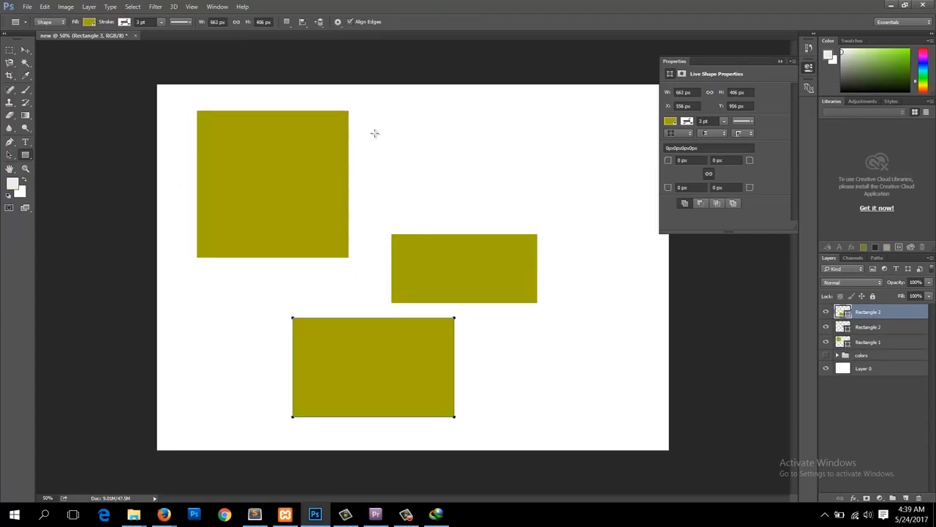
Change the fill of the lowest rectangle on the canvas to periwinkle blue
left_click(90, 23)
left_click(106, 96)
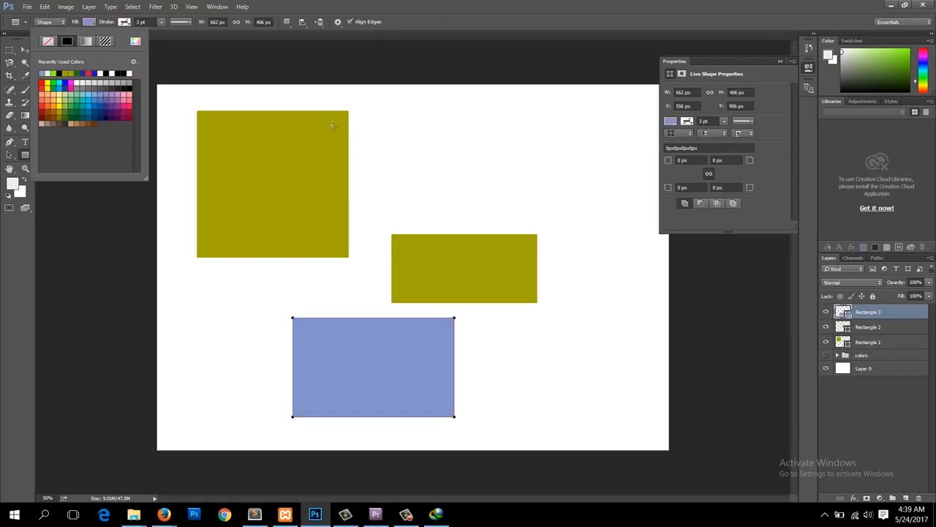
left_click(447, 114)
left_click(478, 201)
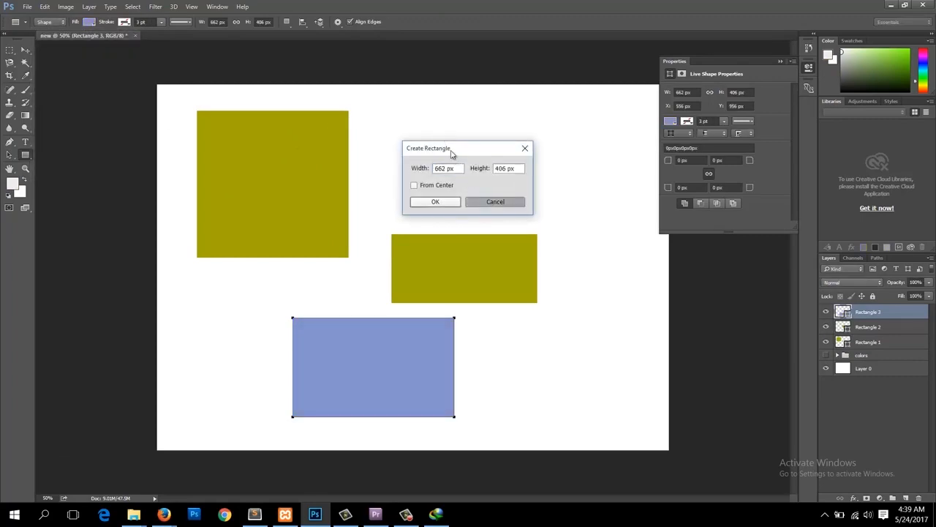
Draw a small rectangle of about 286 × 180 px above the middle olive one and fill it dark green
left_click_drag(447, 145, 517, 188)
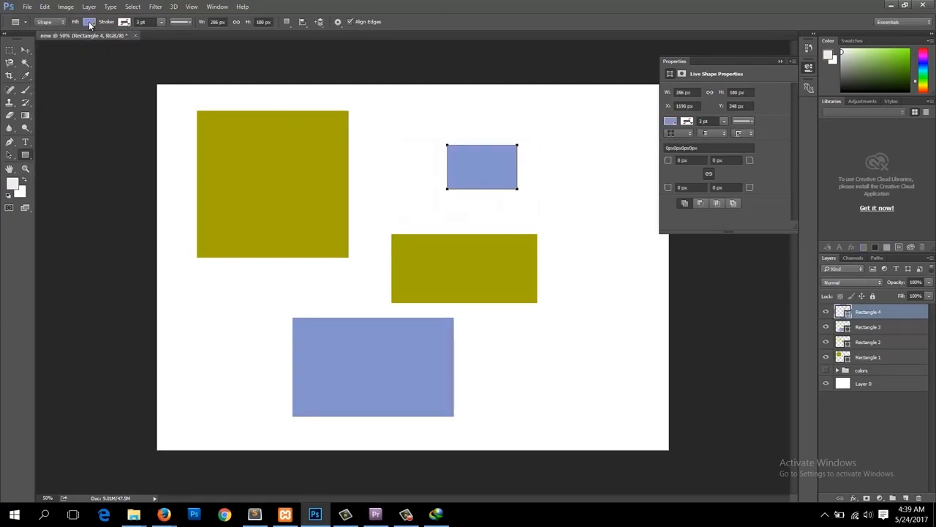
left_click(89, 22)
left_click(72, 107)
key("Return")
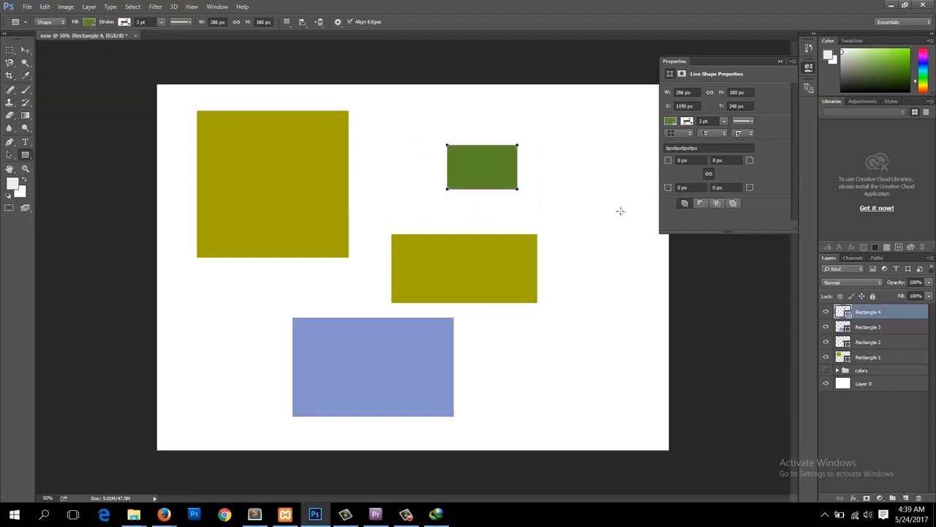
left_click(620, 211)
left_click(516, 205)
Draw a rectangle of about 194 × 232 px near the canvas's right edge, fill it light green and add an overlapping 194 × 232 px rectangle
left_click_drag(578, 208, 625, 265)
left_click(88, 22)
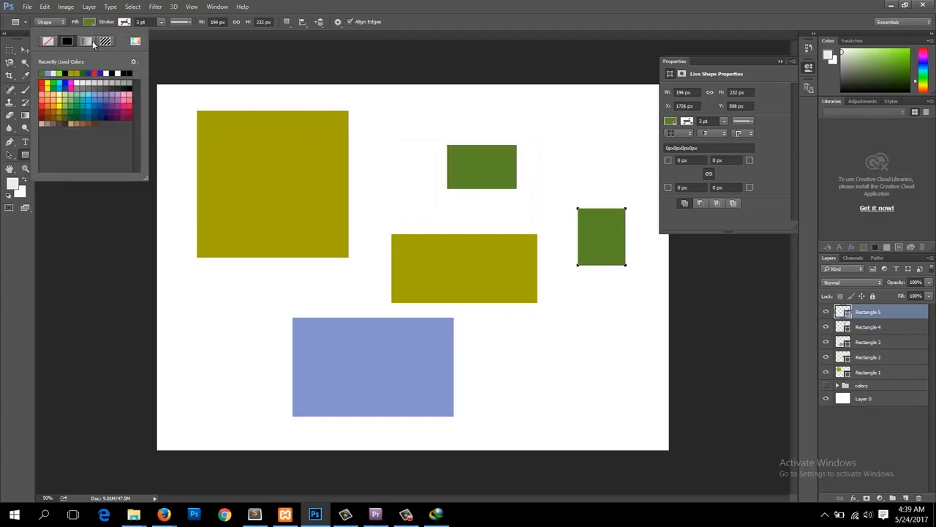
left_click(64, 106)
left_click(556, 170)
left_click(568, 182)
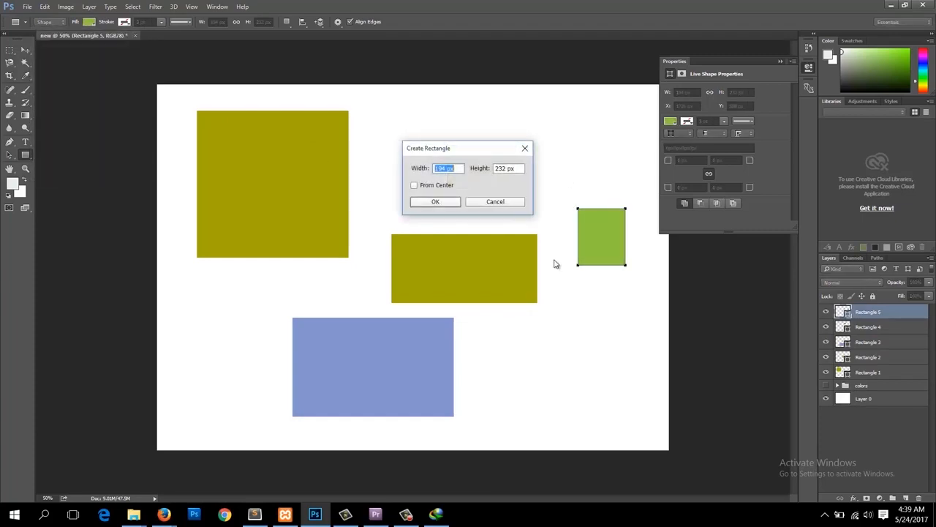
left_click(438, 201)
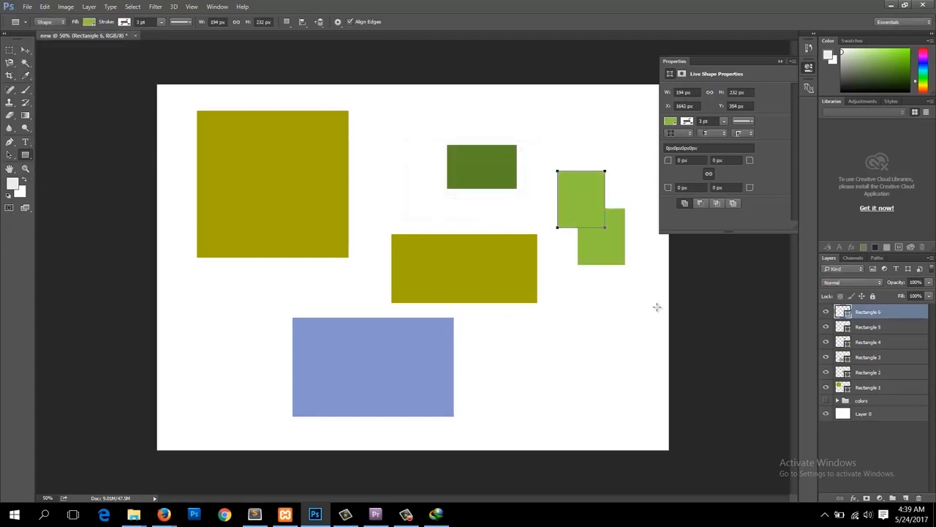
Group the six rectangle layers, Rectangle 1 through Rectangle 6
left_click(870, 391)
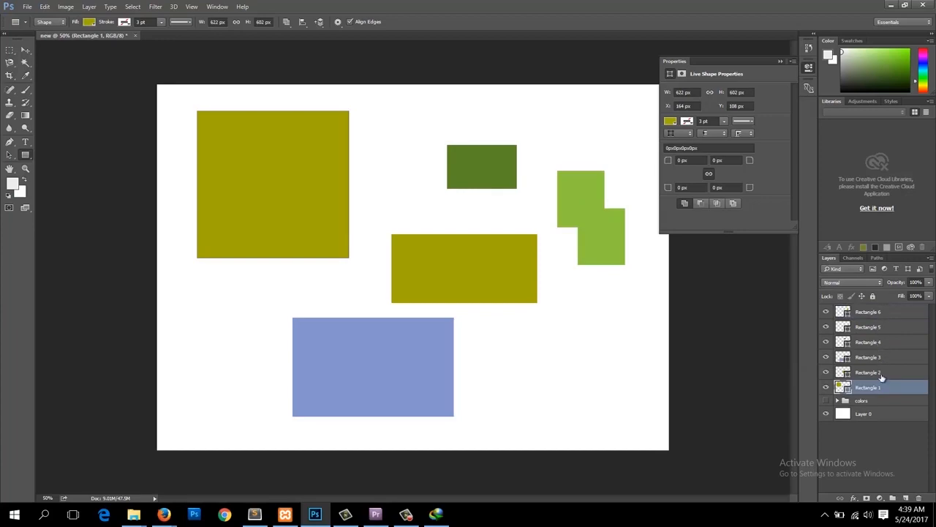
left_click(874, 314, "shift")
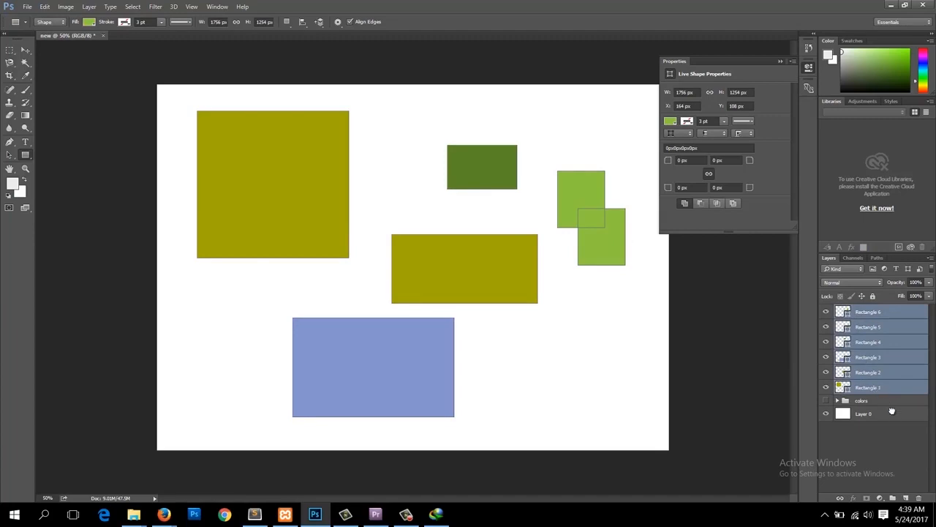
key("ctrl+g")
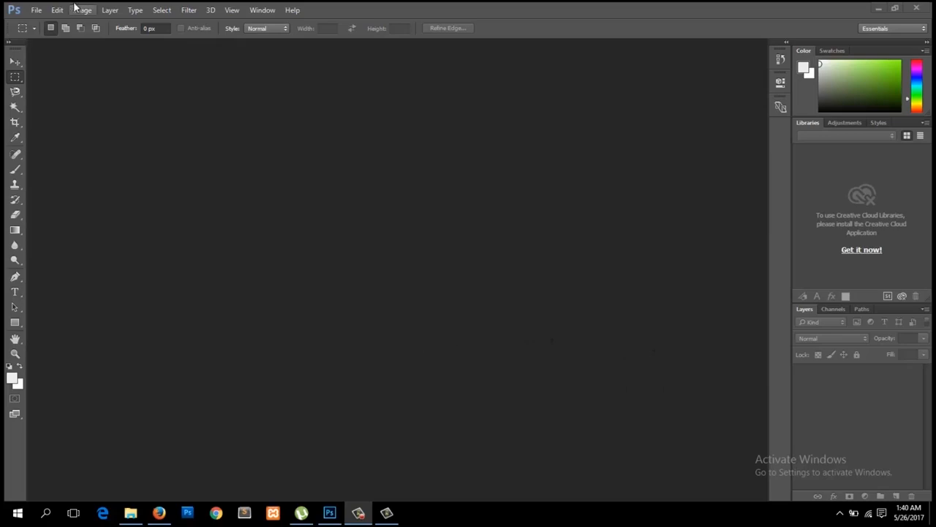
Open stump-farm-aerial-header.jpg from the Downloads folder and unlock its Background layer
left_click(36, 10)
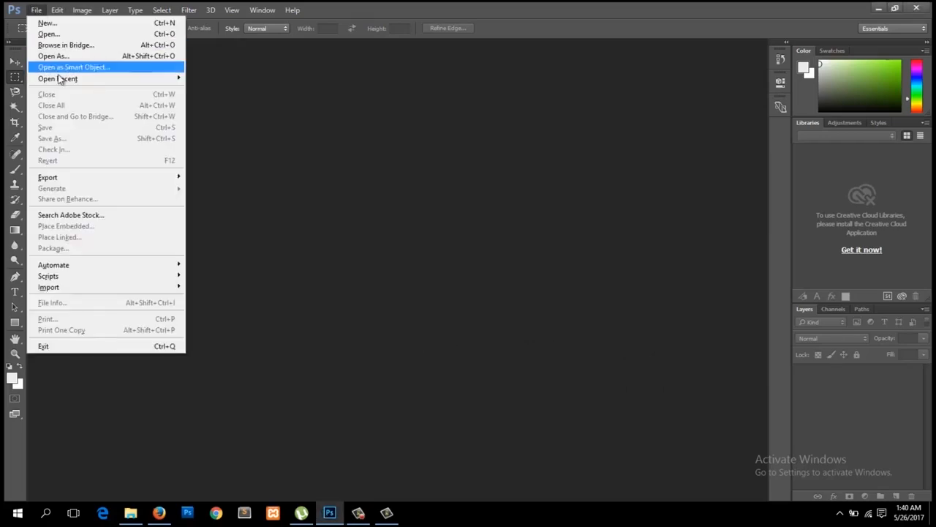
left_click(89, 34)
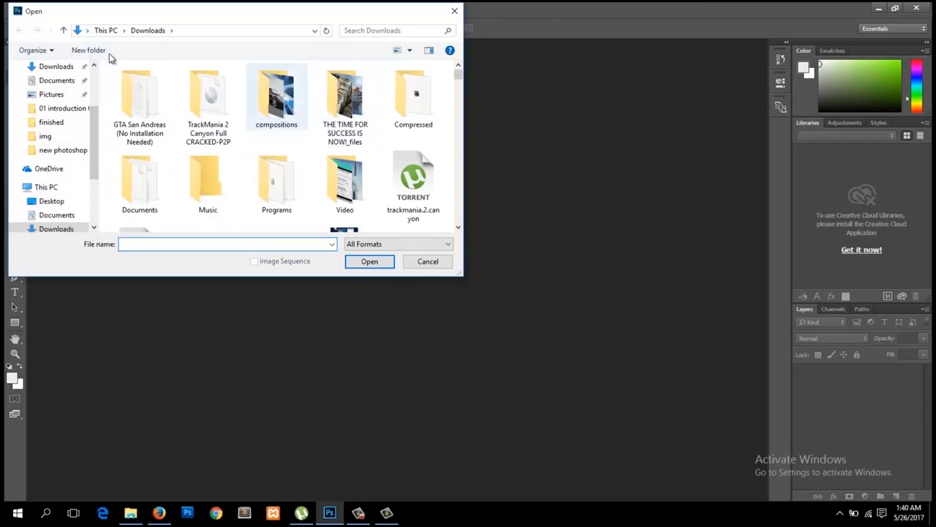
scroll(329, 147, "down", 5)
left_click(420, 123)
left_click(370, 262)
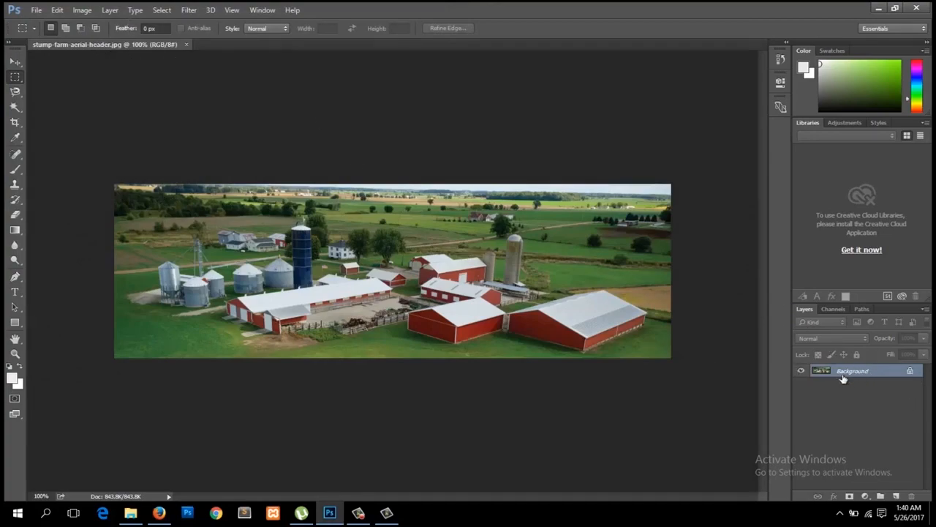
left_click(910, 372)
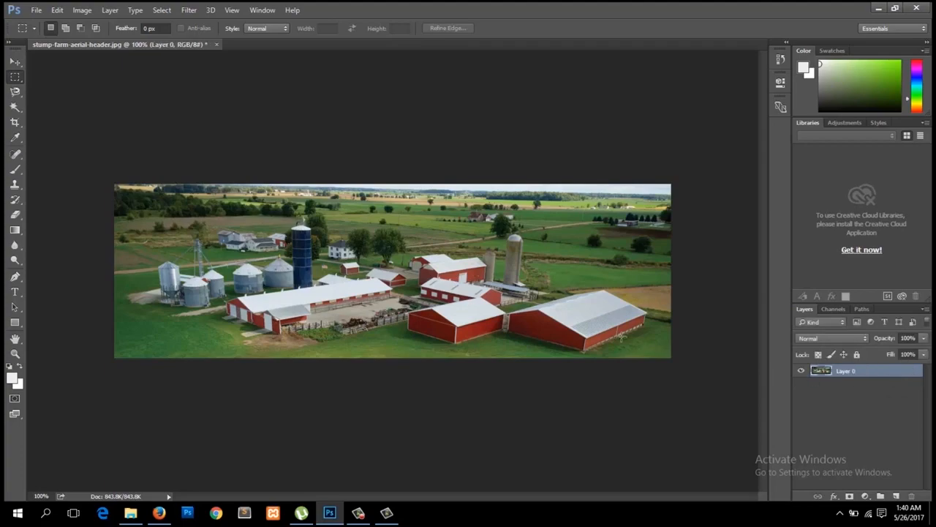
Try moving the whole farm photo up and to the right with the Move tool, and undo the move
left_click(15, 62)
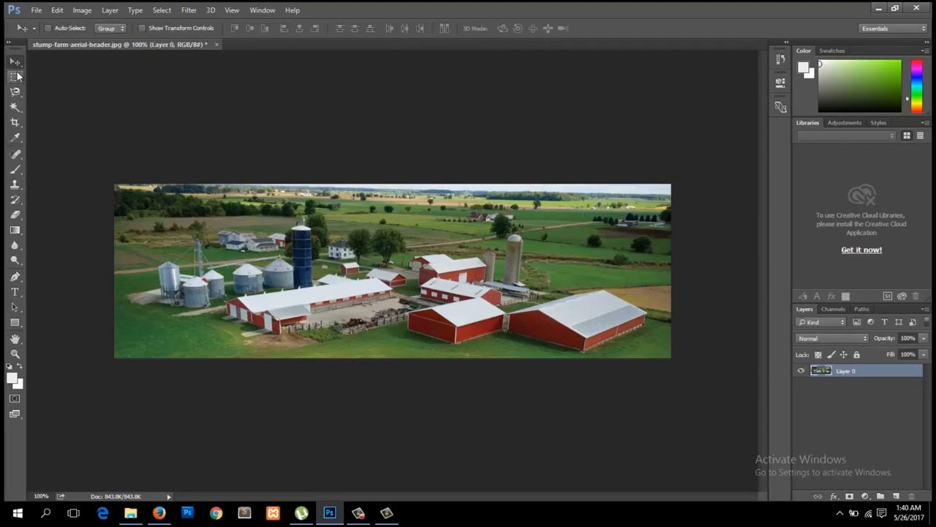
left_click_drag(326, 293, 420, 271)
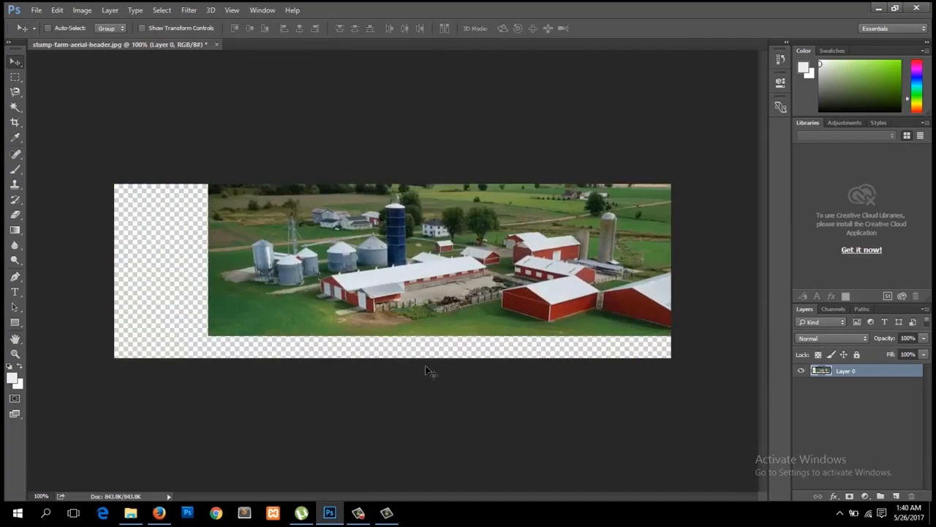
key("ctrl+z")
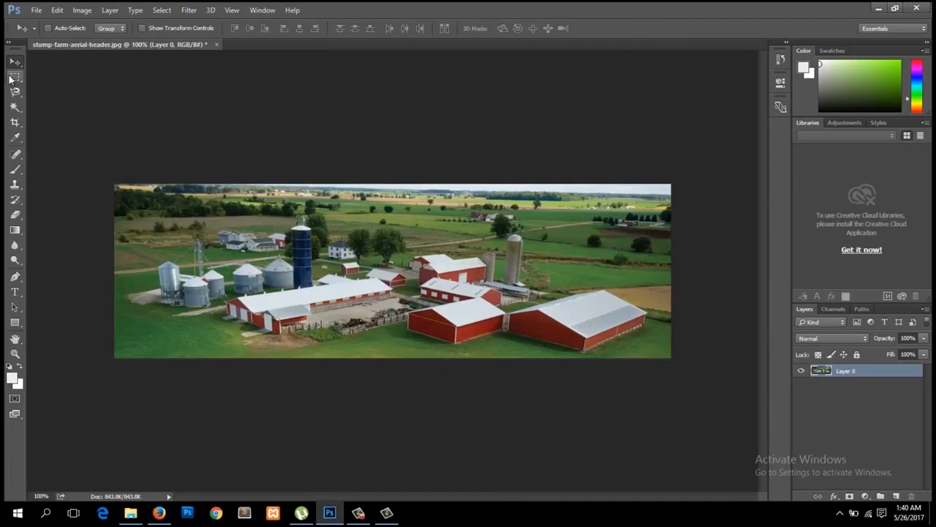
Select a rectangular area around the silos and long barn, move that piece to the right half of the photo, and deselect it
left_click(13, 77)
left_click_drag(206, 224, 357, 313)
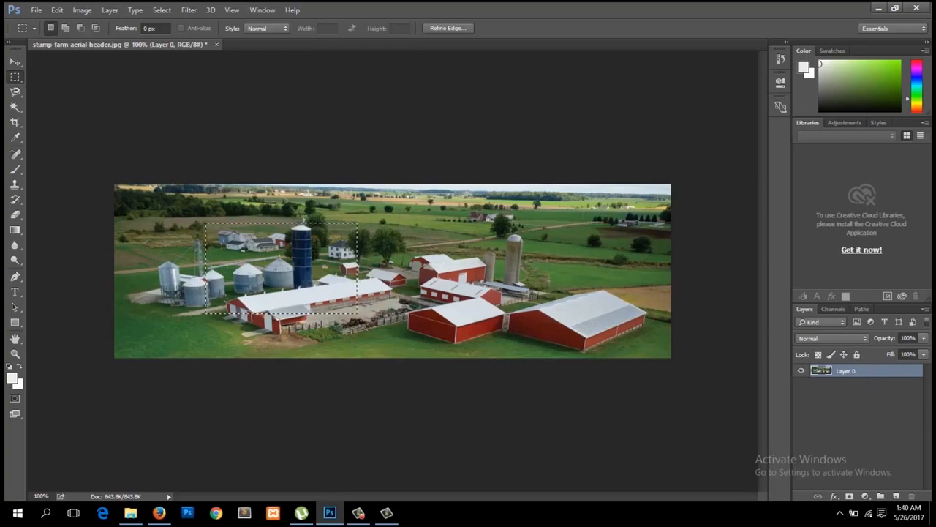
left_click(439, 188)
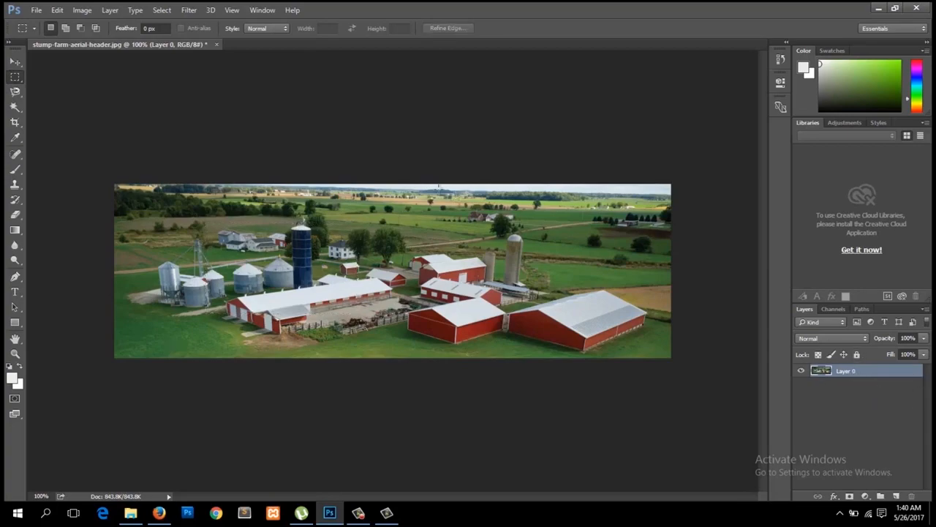
left_click_drag(181, 221, 393, 327)
left_click(15, 62)
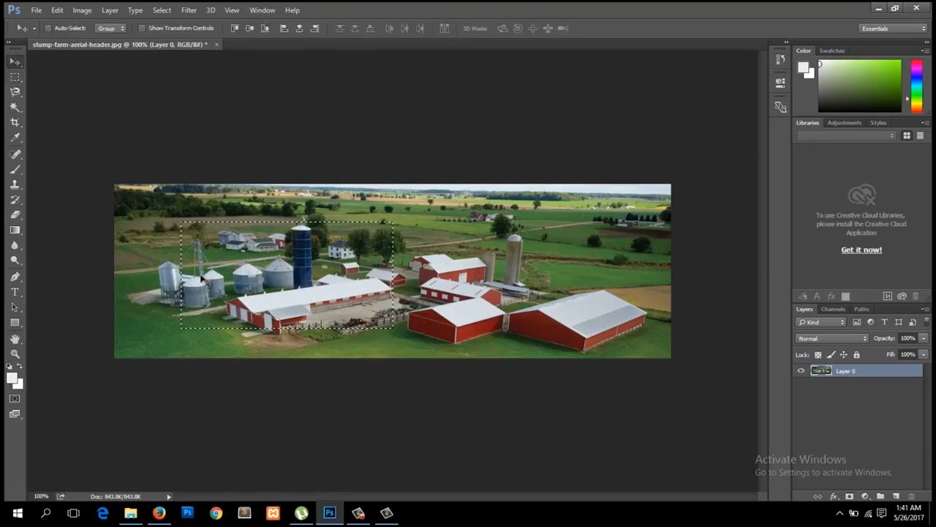
left_click_drag(290, 276, 528, 286)
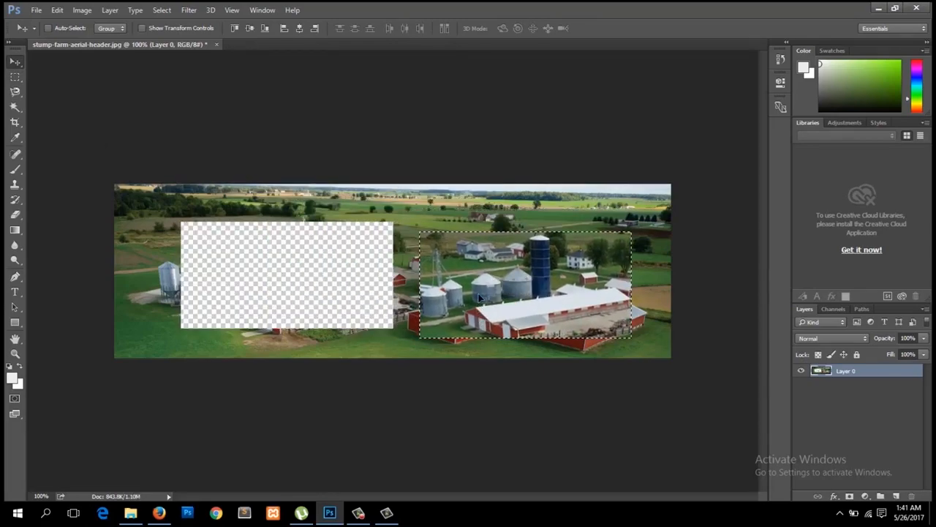
left_click_drag(551, 317, 230, 286)
key("ctrl+z")
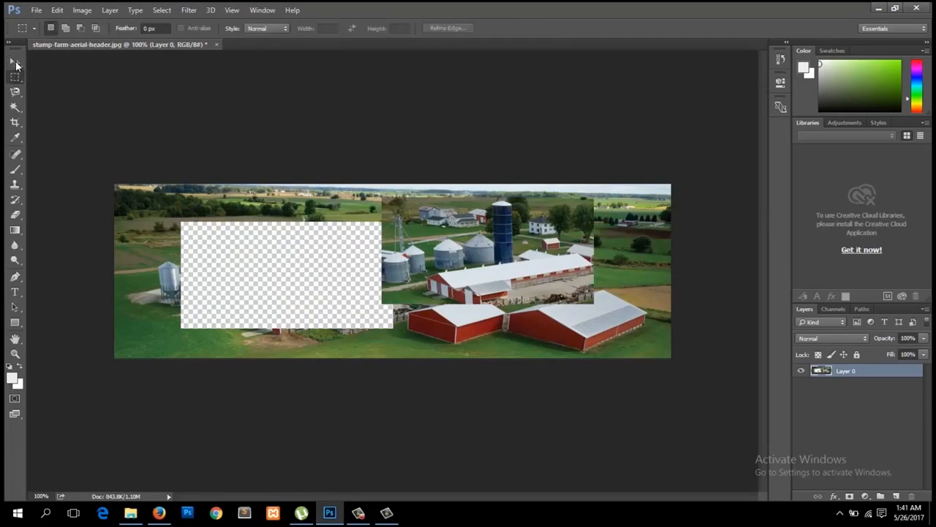
Add a new layer above the photo and paint broad brush strokes across the canvas in green #488b06
left_click(15, 63)
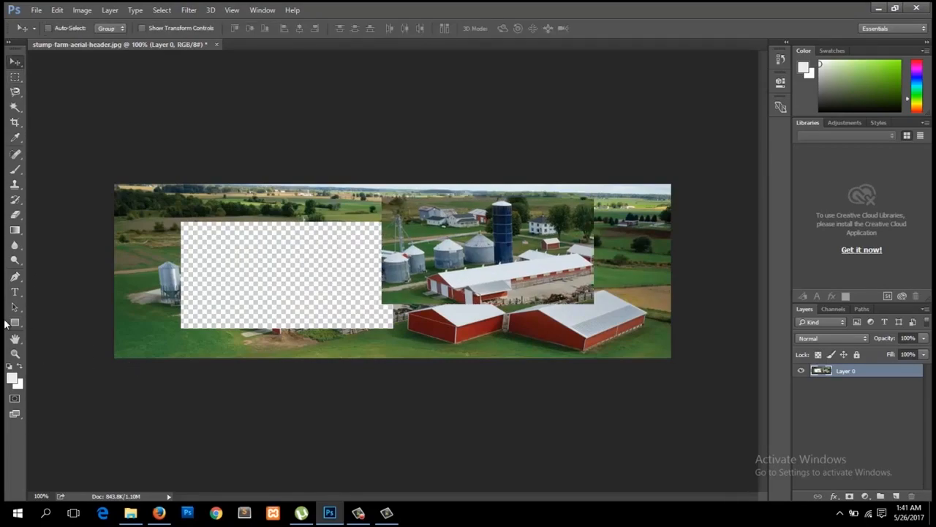
left_click(895, 497)
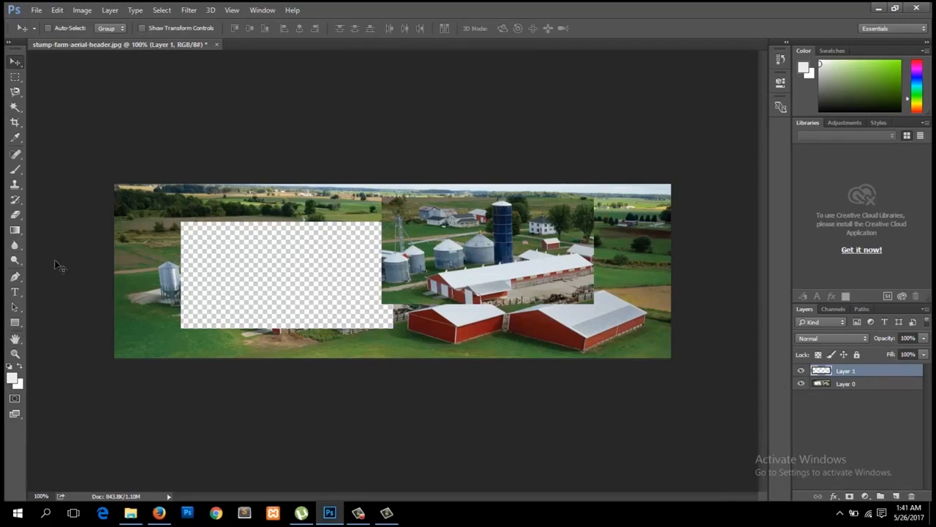
left_click(18, 169)
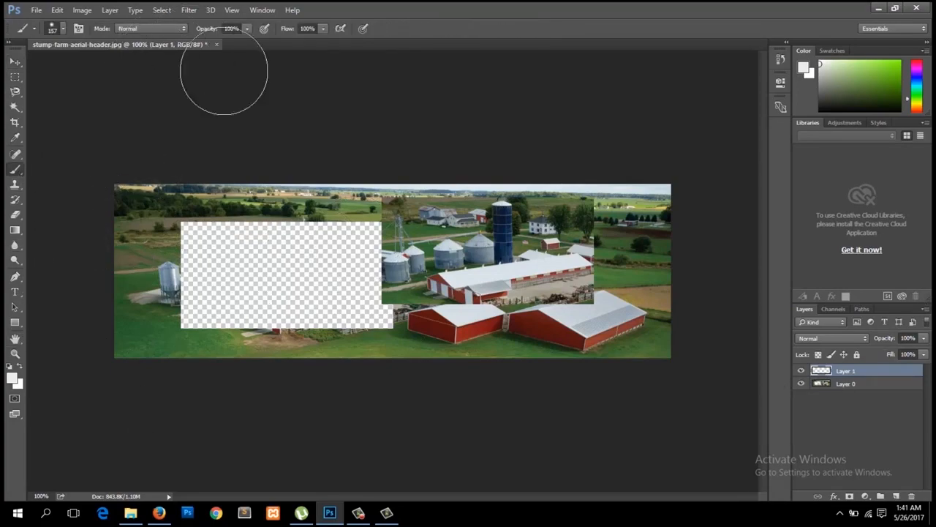
left_click(14, 378)
left_click(690, 241)
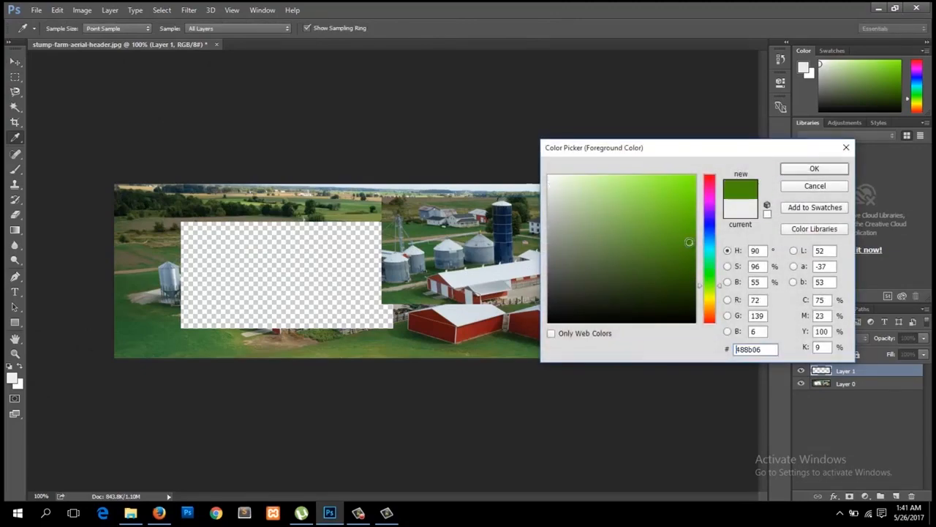
left_click(802, 168)
mouse_move(443, 171)
left_mouse_down()
mouse_move(249, 452)
mouse_move(101, 313)
mouse_move(205, 205)
mouse_move(470, 267)
mouse_move(499, 215)
mouse_move(597, 331)
mouse_move(607, 204)
left_mouse_up()
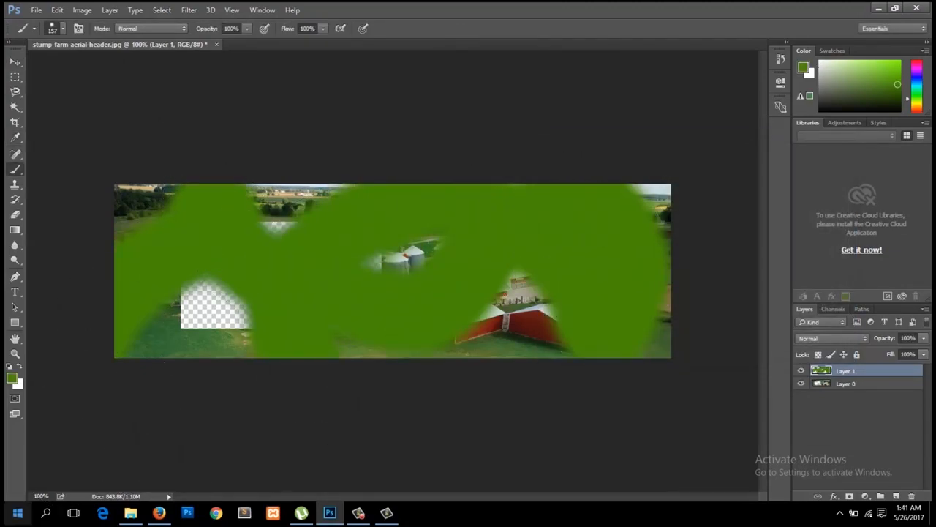
Move the painted Layer 1 below Layer 0, and toggle the visibility of both layers off and back on
left_click_drag(862, 379, 862, 389)
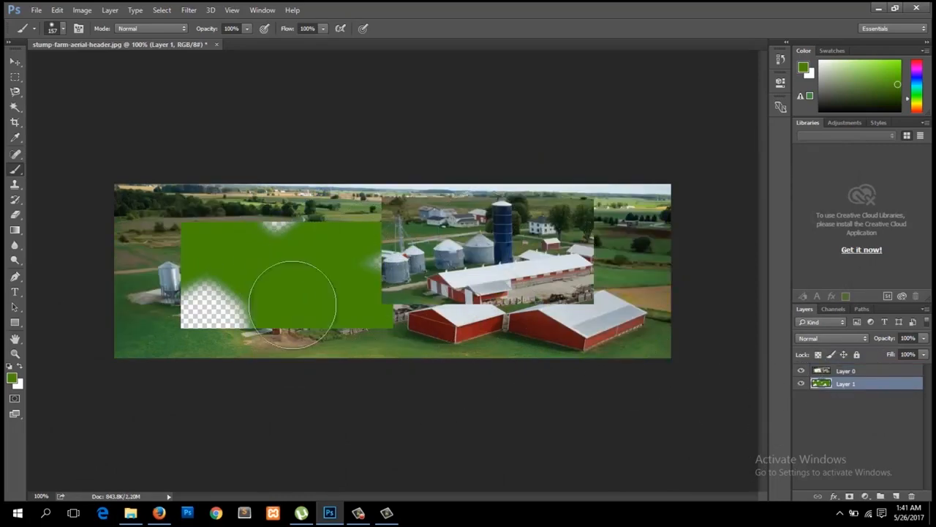
left_click(801, 372)
left_click(800, 384)
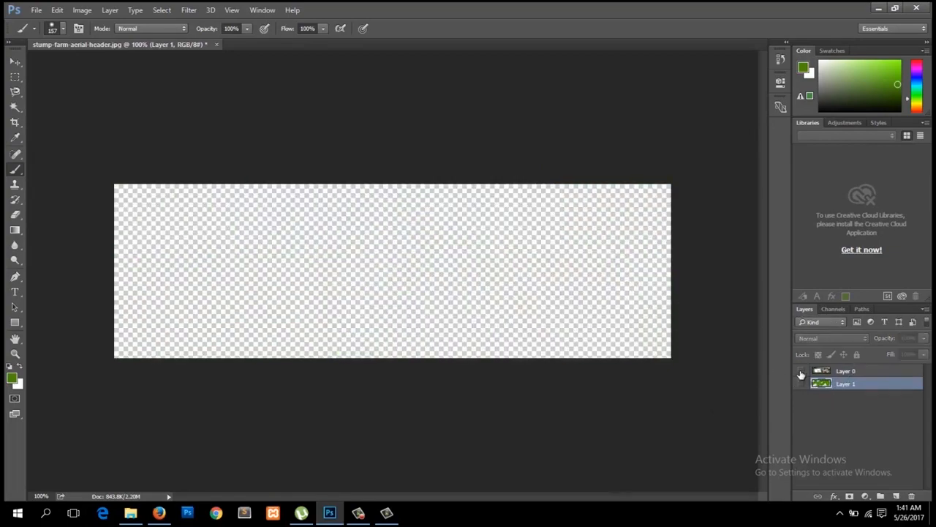
left_click(801, 371)
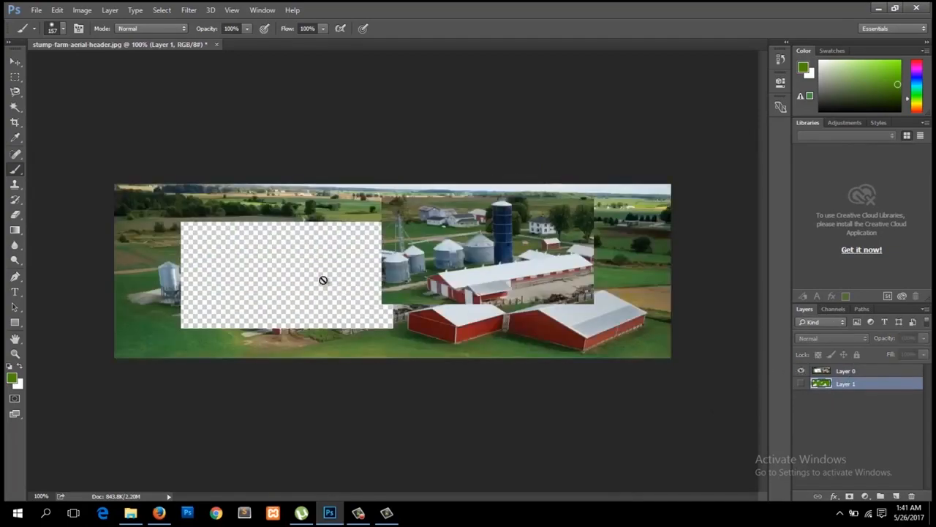
left_click(801, 385)
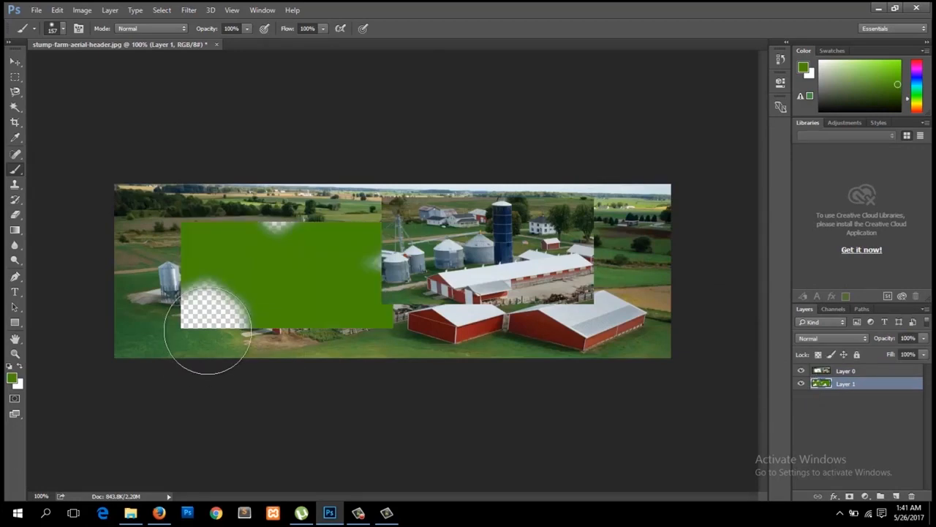